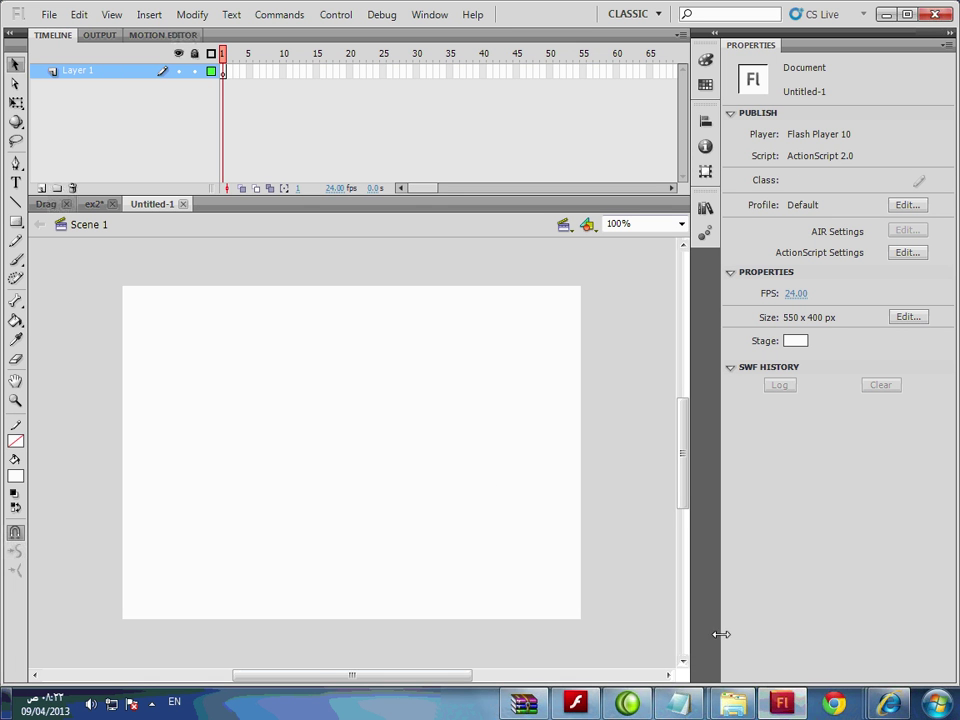
- Import picture 1 from the pics folder onto the stage and place it at about X 57, Y 25
{"action": "mouse_move", "coordinate": [732, 702]}
{"action": "left_click", "coordinate": [640, 600]}
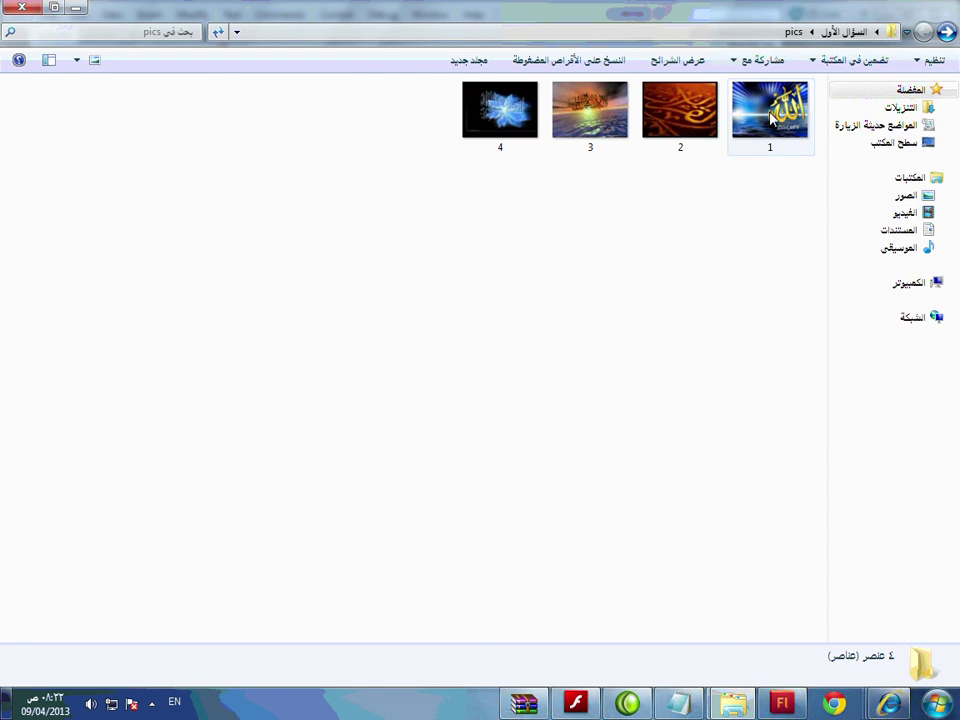
{"action": "left_click_drag", "start_coordinate": [770, 110], "coordinate": [424, 396]}
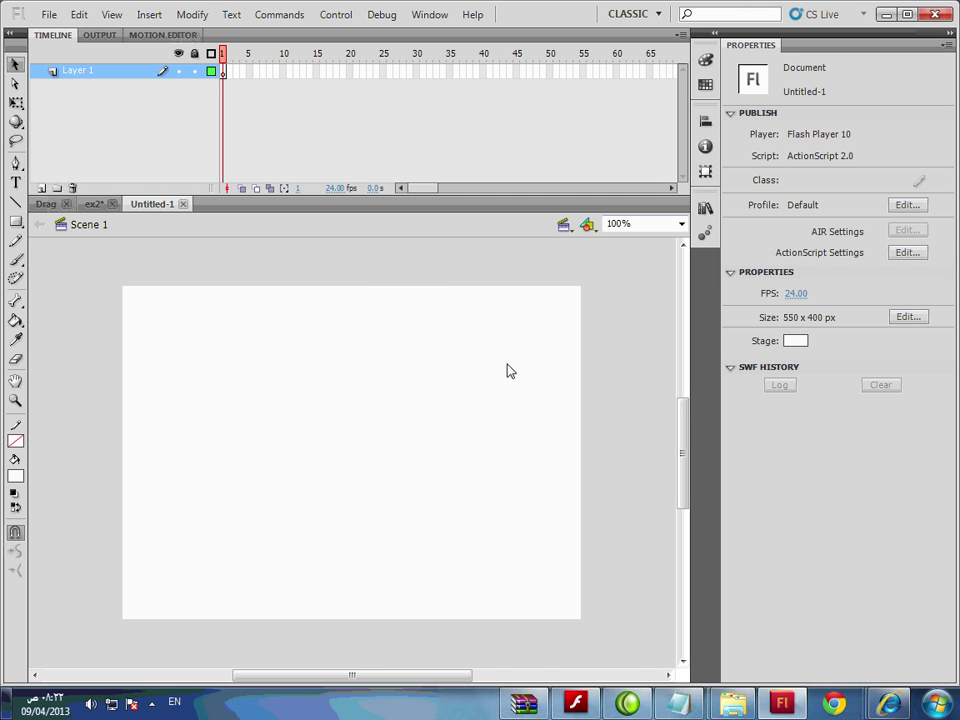
{"action": "key", "text": "alt+Tab"}
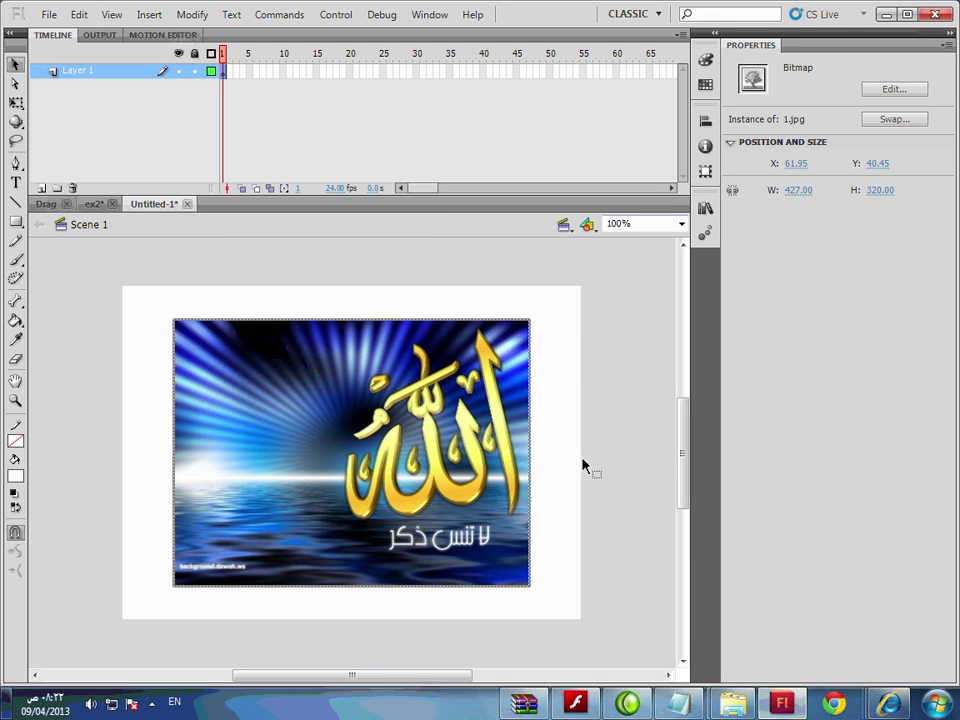
{"action": "left_click_drag", "start_coordinate": [398, 460], "coordinate": [393, 445]}
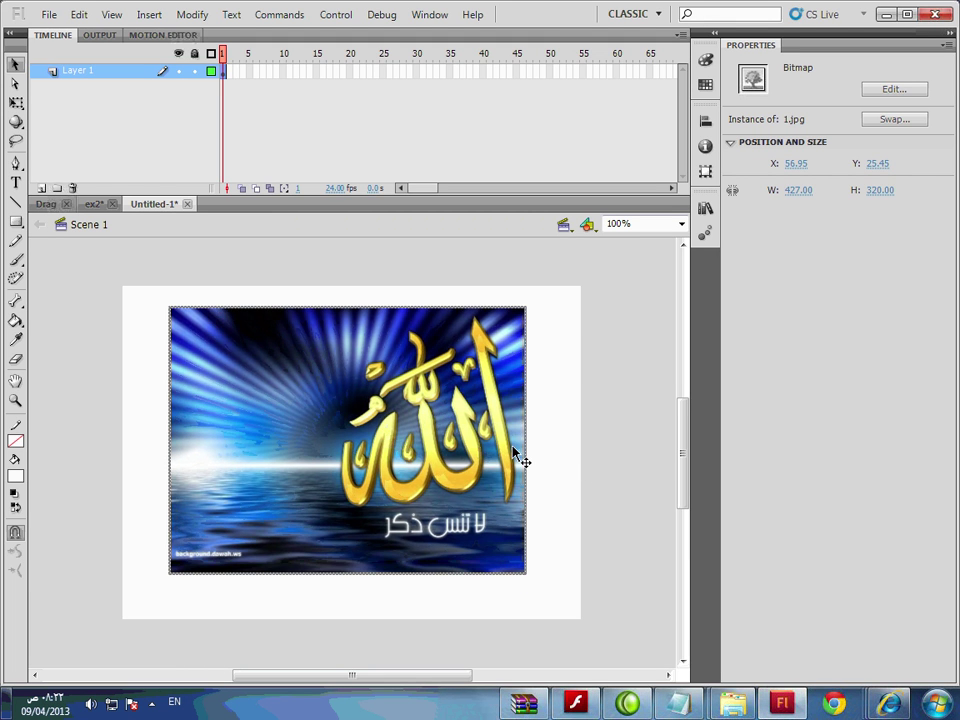
- Convert the picture into a Movie Clip symbol and shift it slightly to the right on the stage
{"action": "key", "text": "F8"}
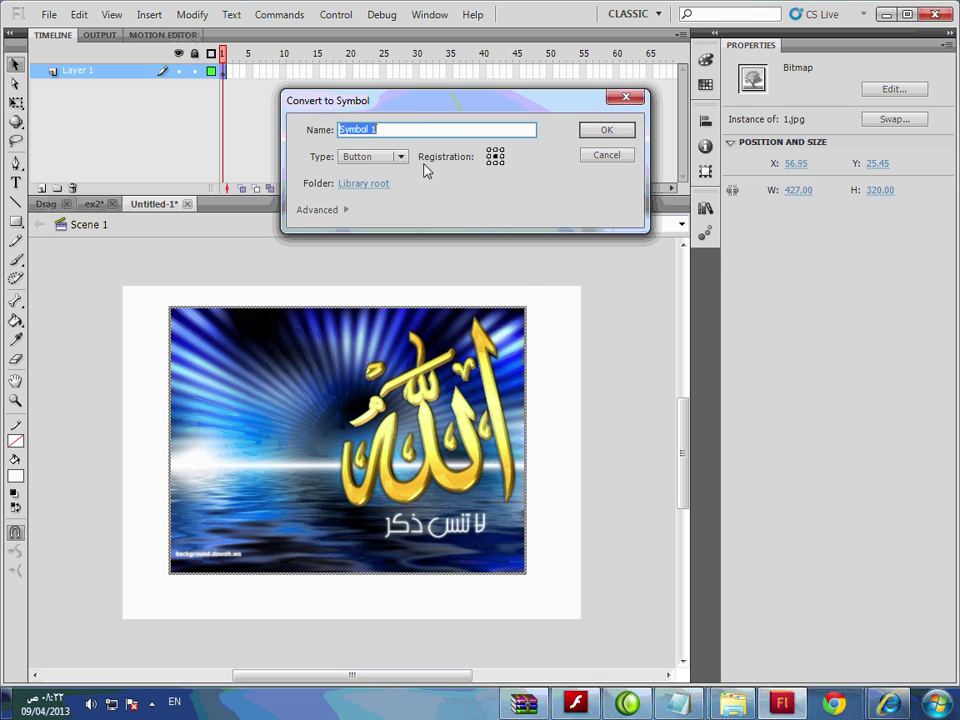
{"action": "left_click", "coordinate": [400, 157]}
{"action": "left_click", "coordinate": [398, 177]}
{"action": "left_click", "coordinate": [617, 132]}
{"action": "left_click_drag", "start_coordinate": [444, 445], "coordinate": [447, 446]}
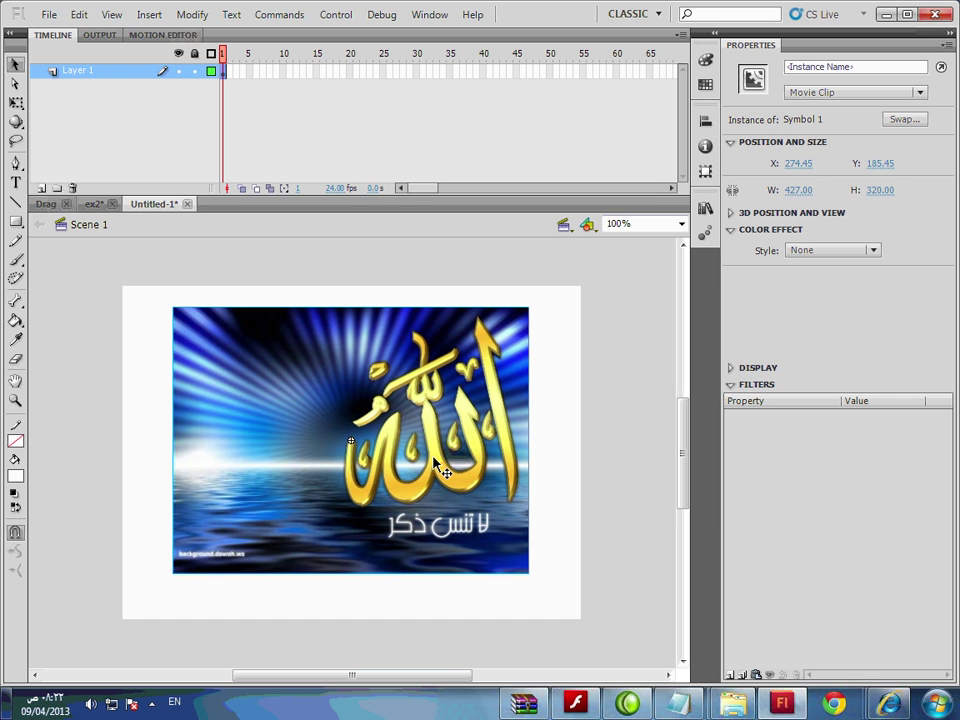
- Inside the movie clip, set the bitmap's X and Y positions to 0 and return to Scene 1
{"action": "double_click", "coordinate": [435, 465]}
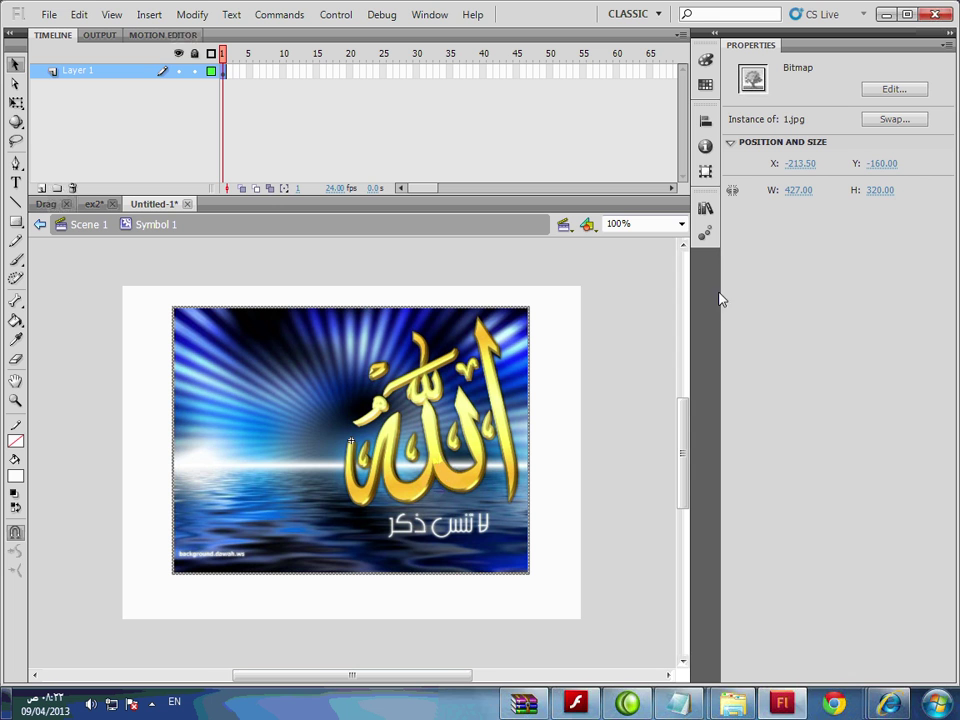
{"action": "left_click", "coordinate": [803, 163]}
{"action": "type", "text": "0"}
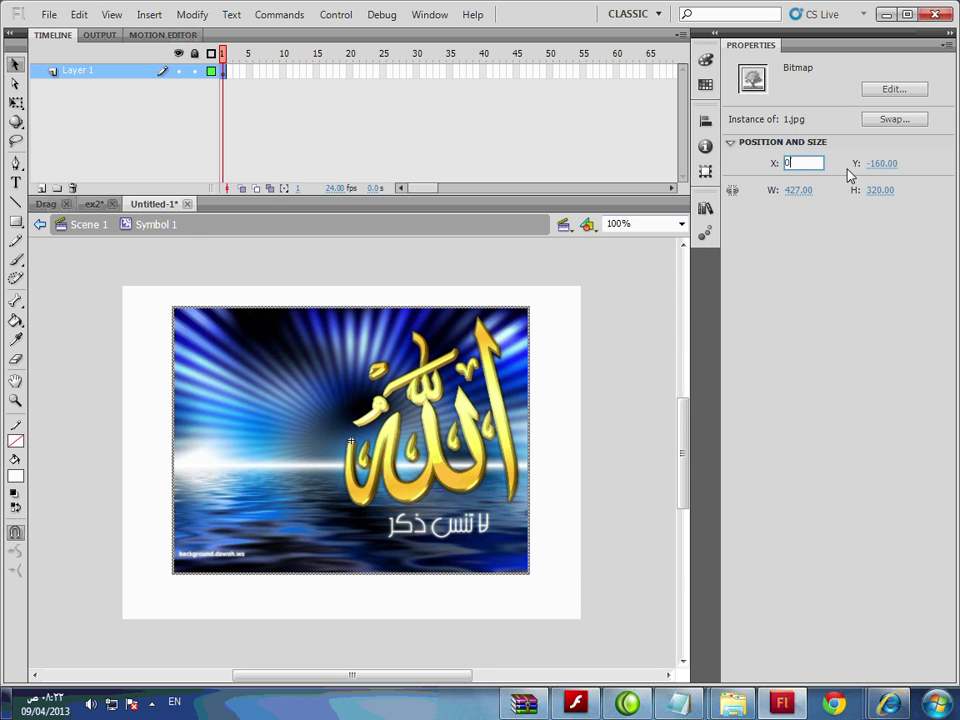
{"action": "left_click", "coordinate": [885, 163]}
{"action": "type", "text": "0"}
{"action": "key", "text": "Return"}
{"action": "double_click", "coordinate": [223, 474]}
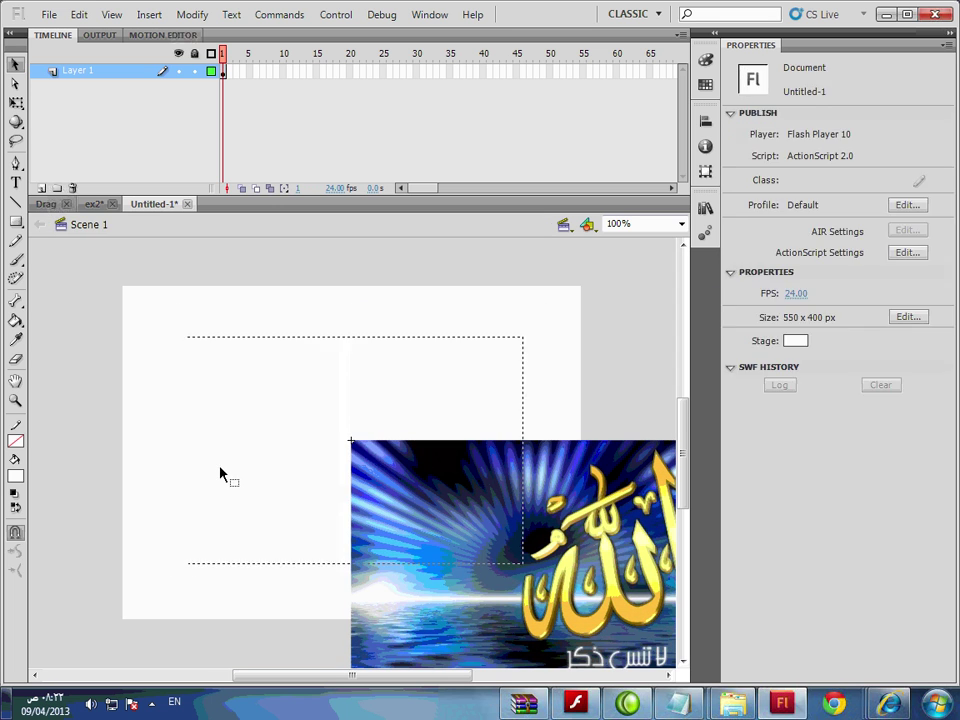
- Move the movie clip back to the middle of the stage, leaving a free strip beneath it
{"action": "left_click", "coordinate": [418, 548]}
{"action": "left_click_drag", "start_coordinate": [418, 548], "coordinate": [248, 425]}
{"action": "left_click", "coordinate": [573, 560]}
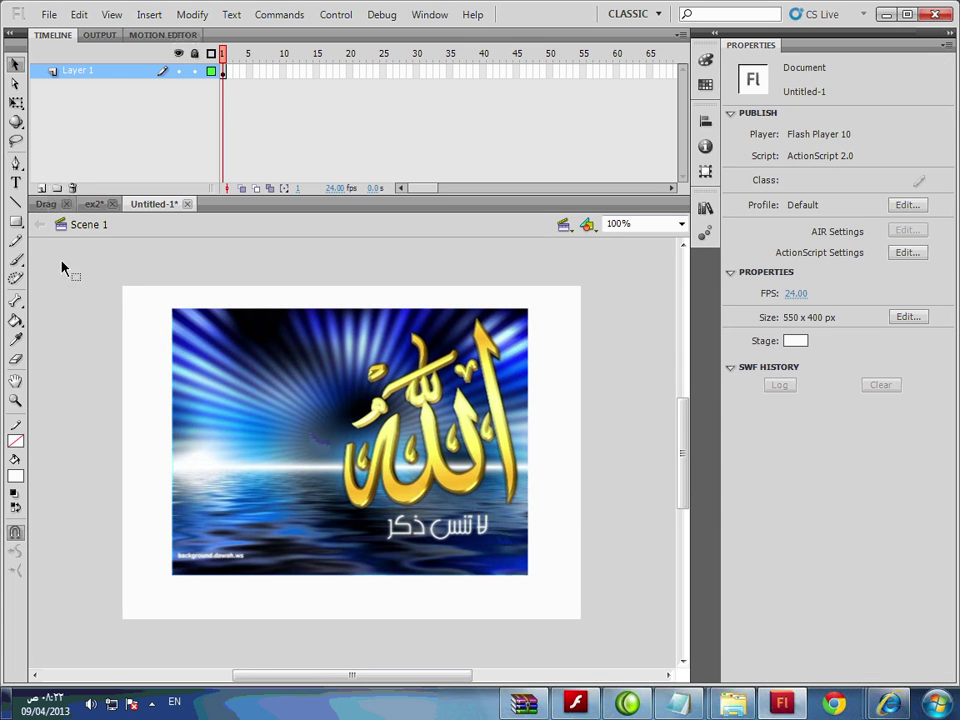
- After checking the sample gallery, draw a borderless rectangle about 106 by 30 px below the picture's right end
{"action": "key", "text": "ctrl+Return"}
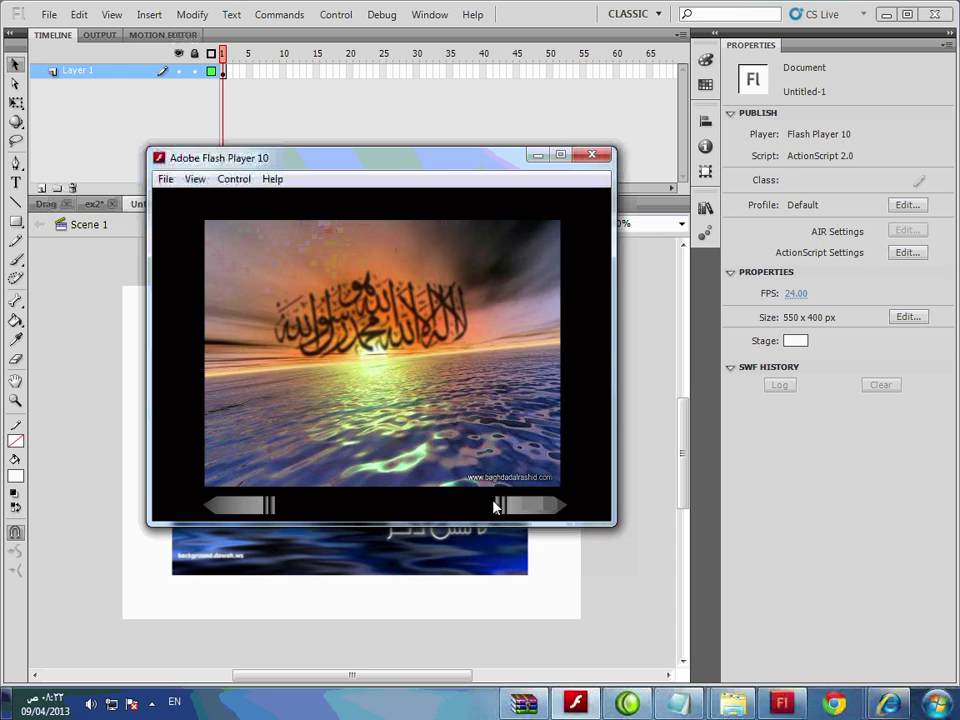
{"action": "key", "text": "ctrl+w"}
{"action": "left_click", "coordinate": [15, 221]}
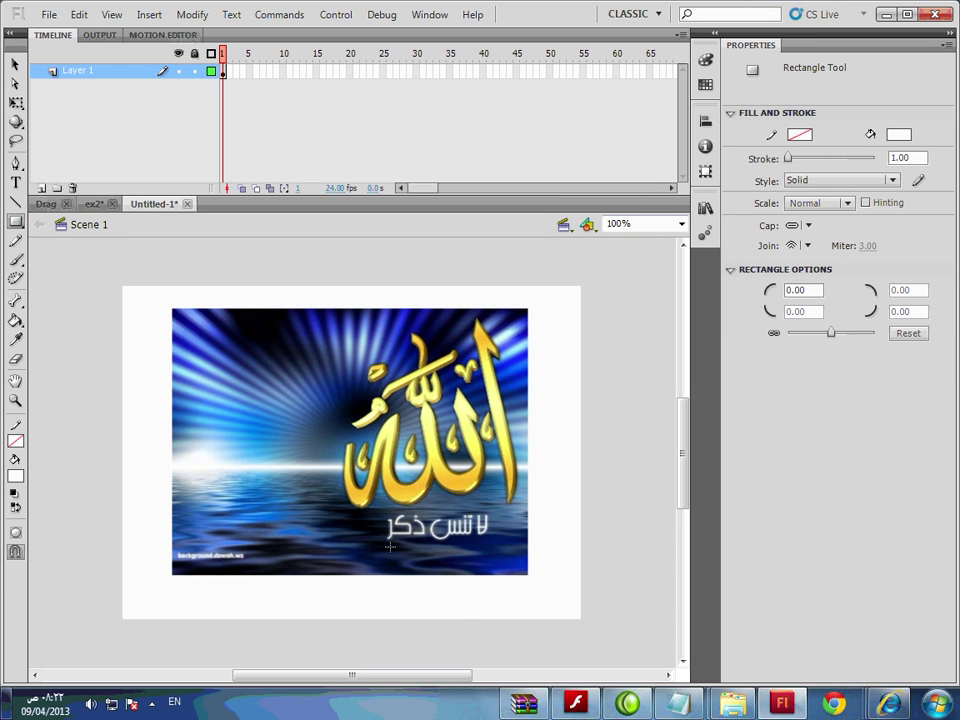
{"action": "left_click_drag", "start_coordinate": [461, 590], "coordinate": [545, 615]}
{"action": "left_click", "coordinate": [15, 64]}
{"action": "left_click", "coordinate": [527, 607]}
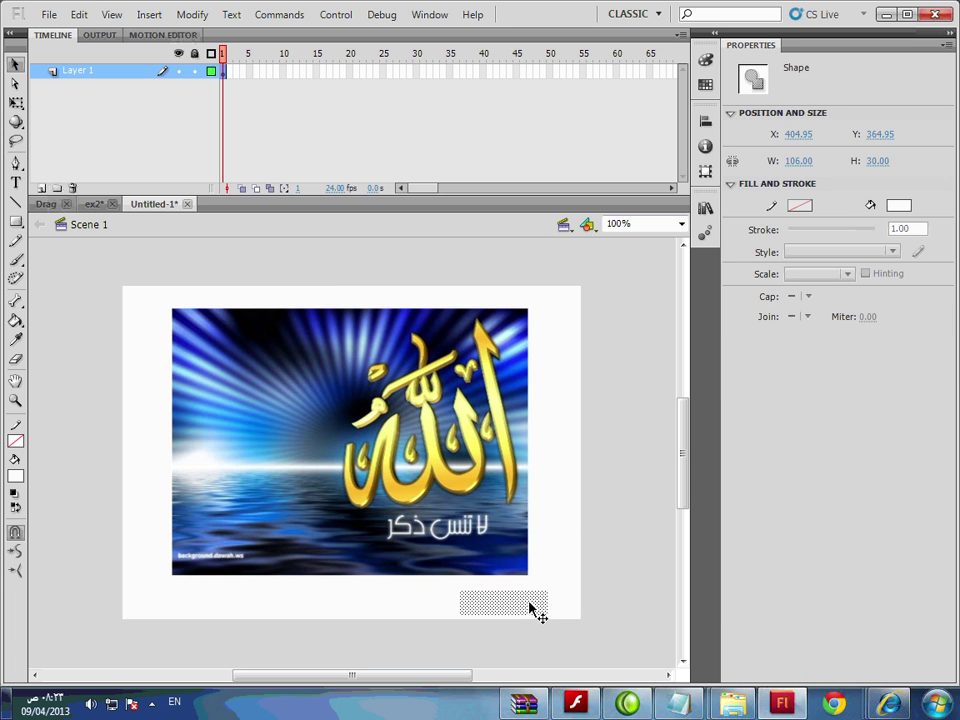
- Set the rectangle's fill to a grey swatch and change it to a linear gradient
{"action": "left_click", "coordinate": [899, 204]}
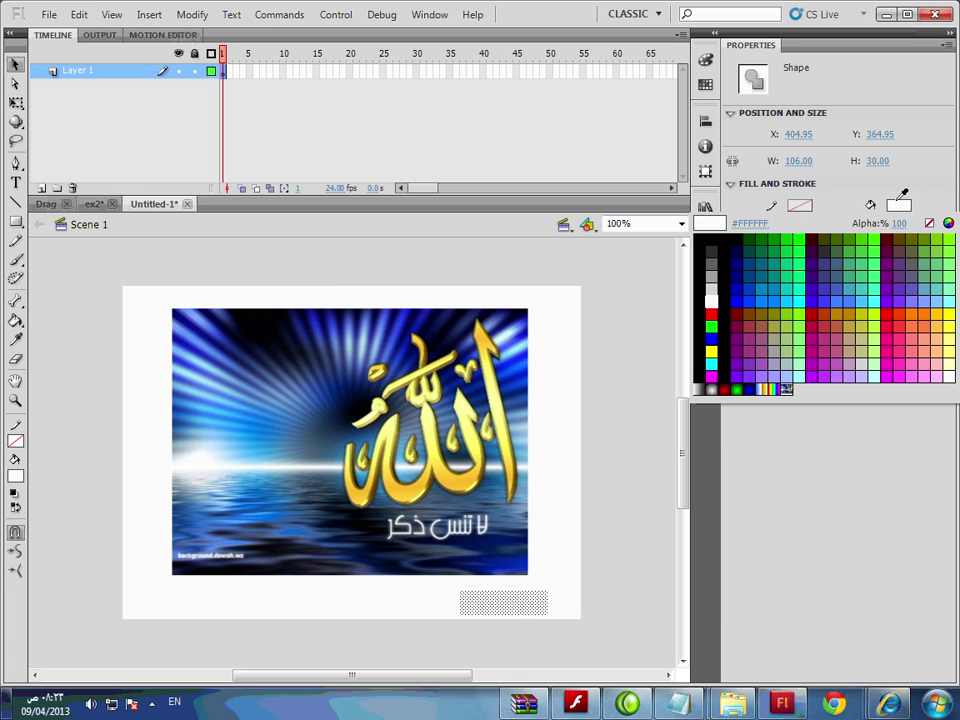
{"action": "key", "text": "Escape"}
{"action": "key", "text": "ctrl+Return"}
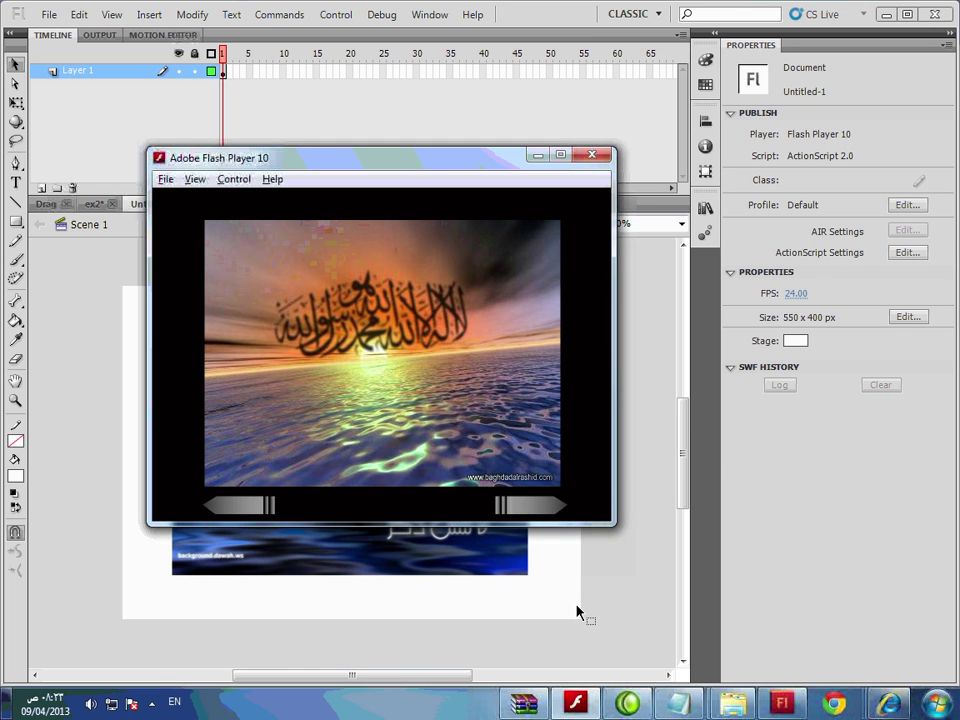
{"action": "key", "text": "alt+Tab"}
{"action": "left_click", "coordinate": [525, 612]}
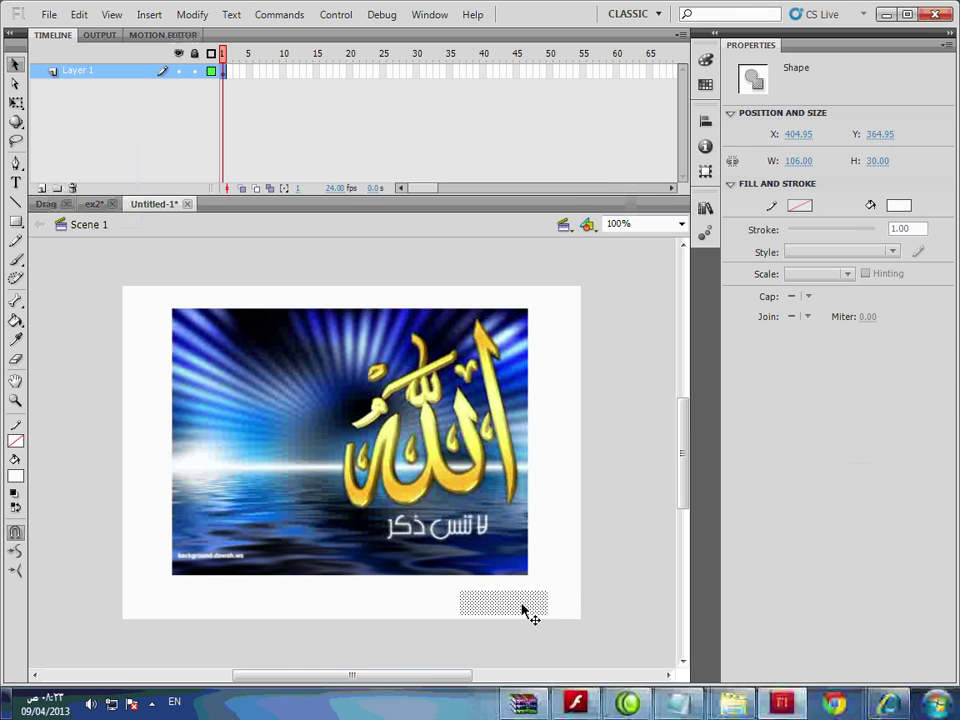
{"action": "left_click", "coordinate": [898, 205]}
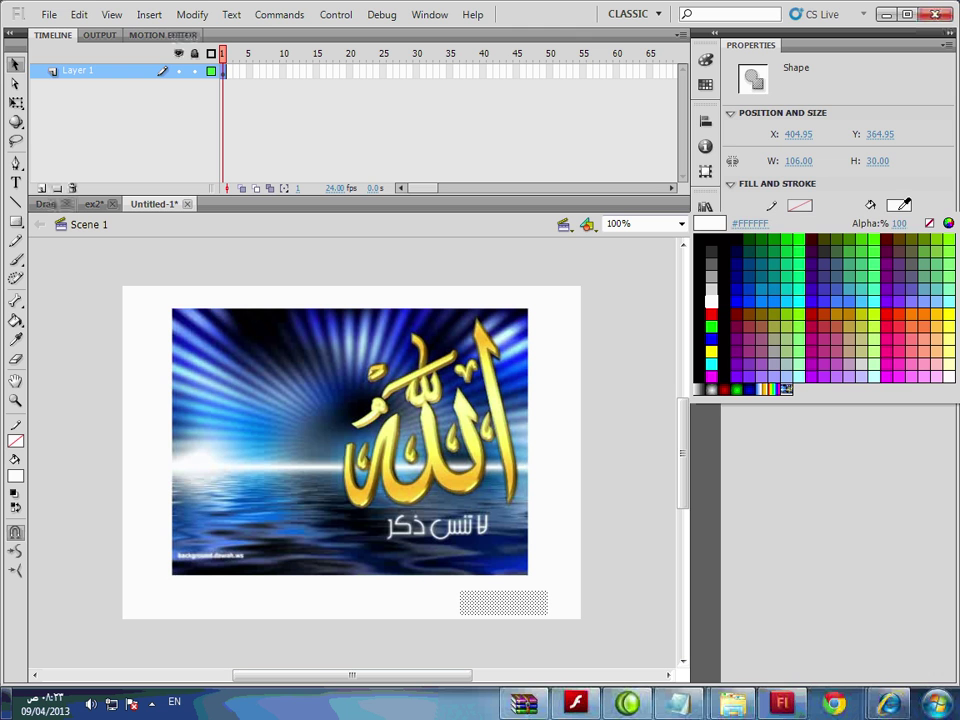
{"action": "left_click", "coordinate": [712, 276]}
{"action": "left_click", "coordinate": [706, 60]}
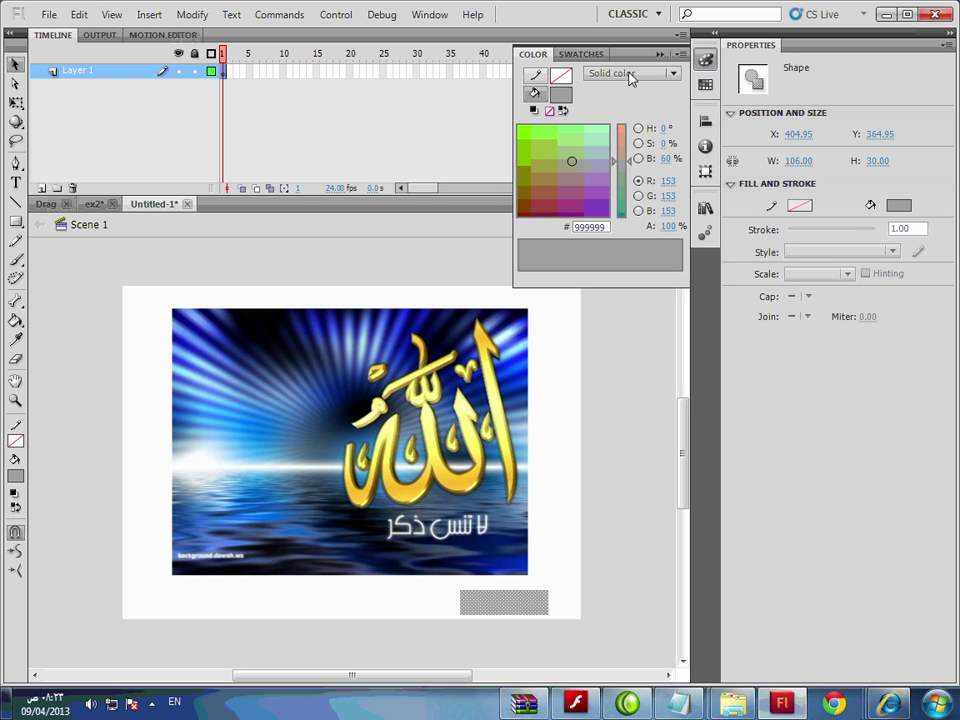
{"action": "left_click", "coordinate": [630, 76]}
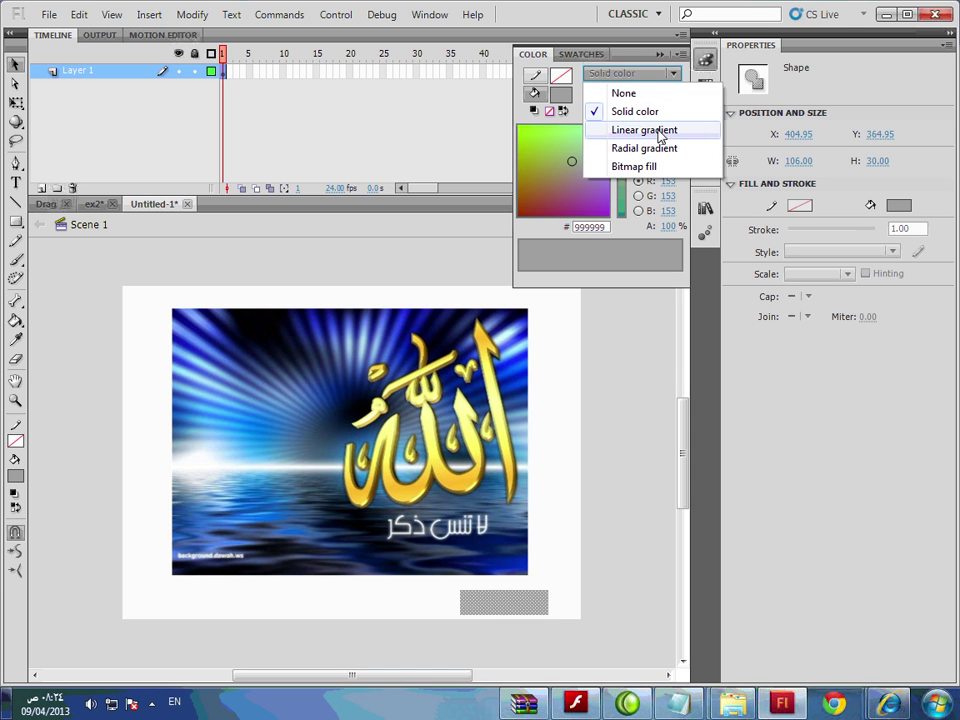
{"action": "left_click", "coordinate": [656, 131]}
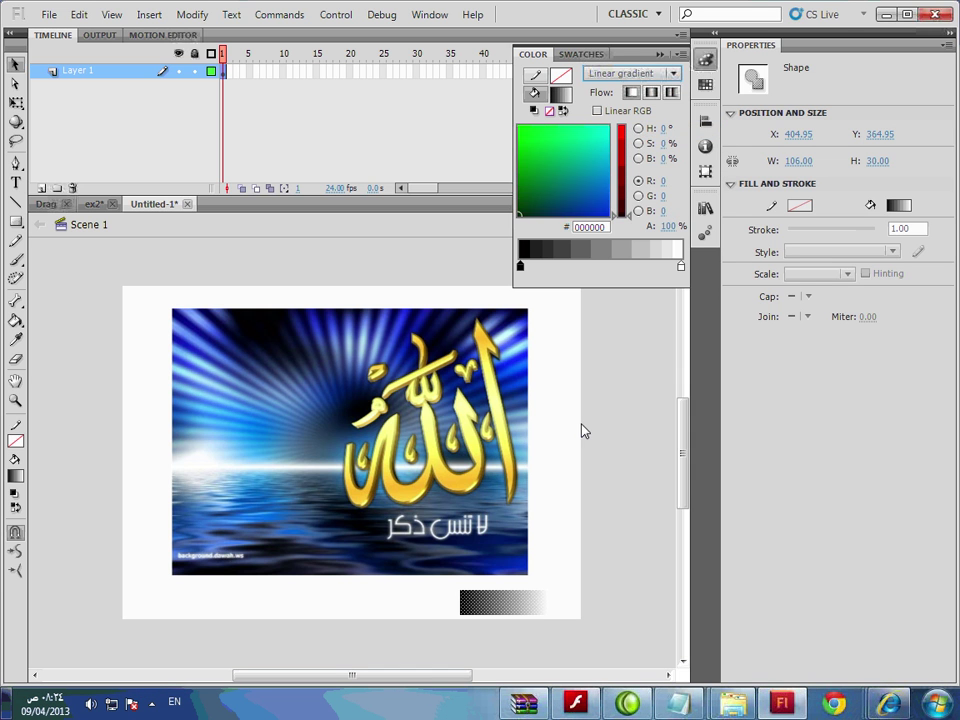
- Recolor the rectangle's gradient from a medium-dark grey at the start to #333333 at the end
{"action": "key", "text": "ctrl+Return"}
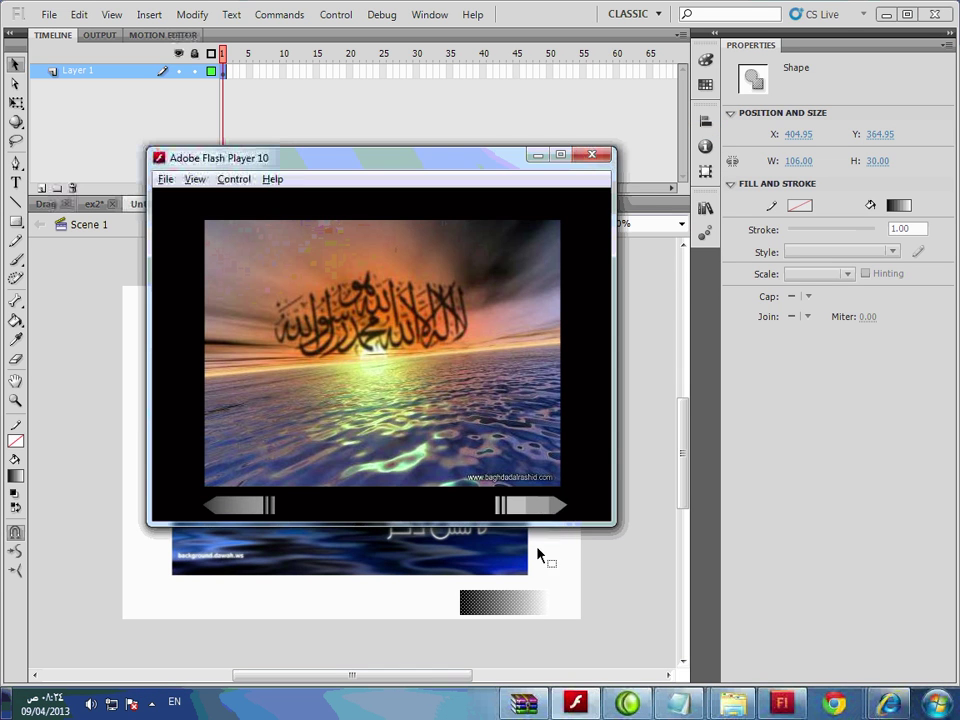
{"action": "left_click", "coordinate": [525, 613]}
{"action": "left_click", "coordinate": [706, 63]}
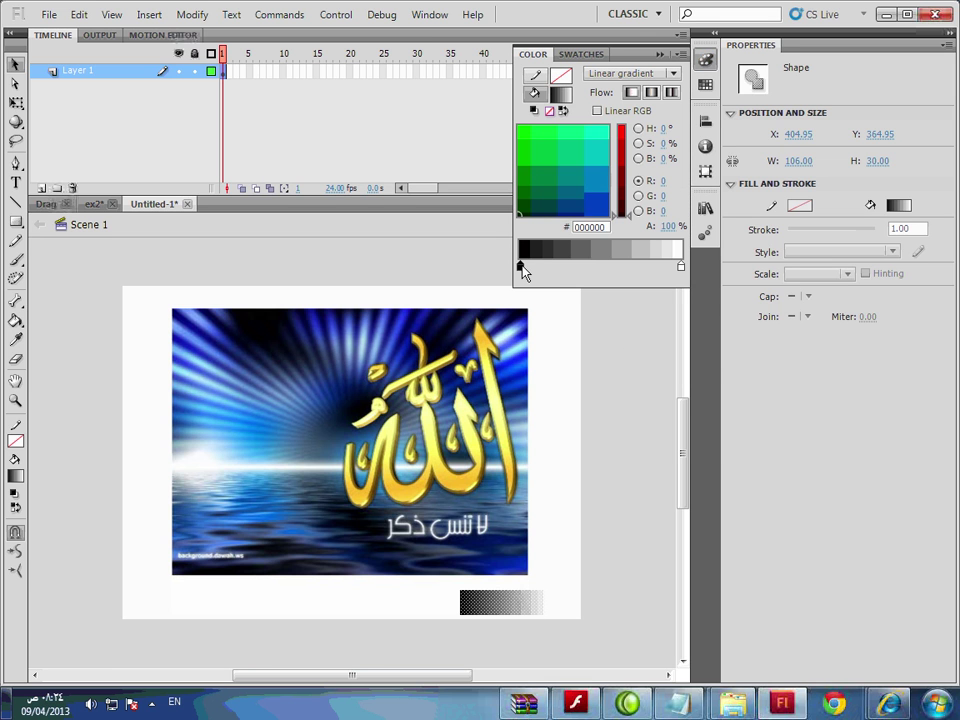
{"action": "double_click", "coordinate": [520, 266]}
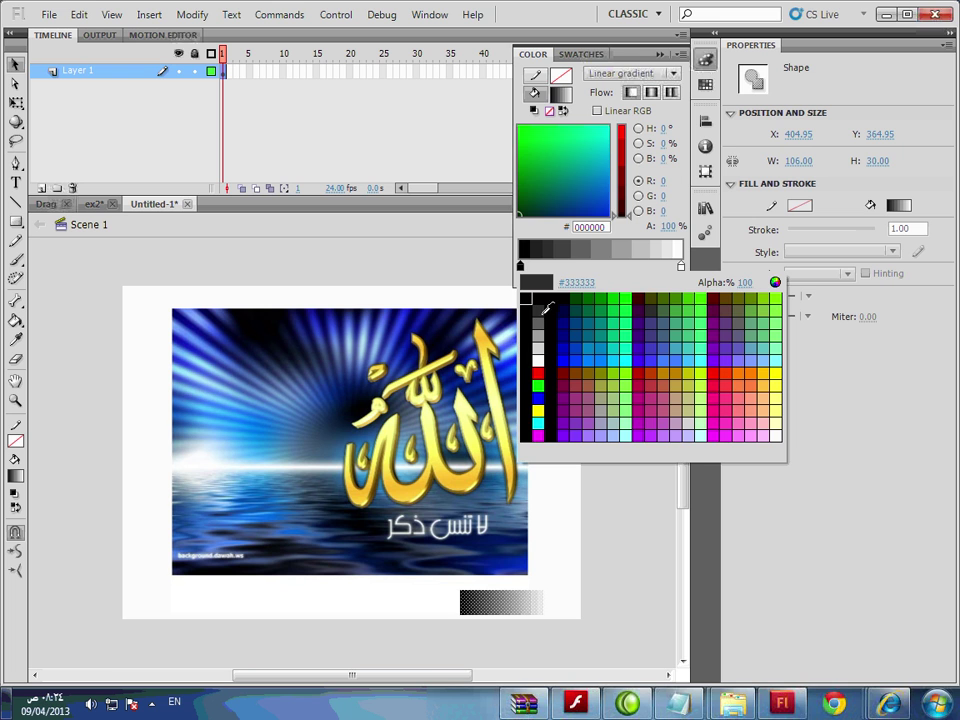
{"action": "left_click", "coordinate": [540, 323]}
{"action": "left_click", "coordinate": [681, 266]}
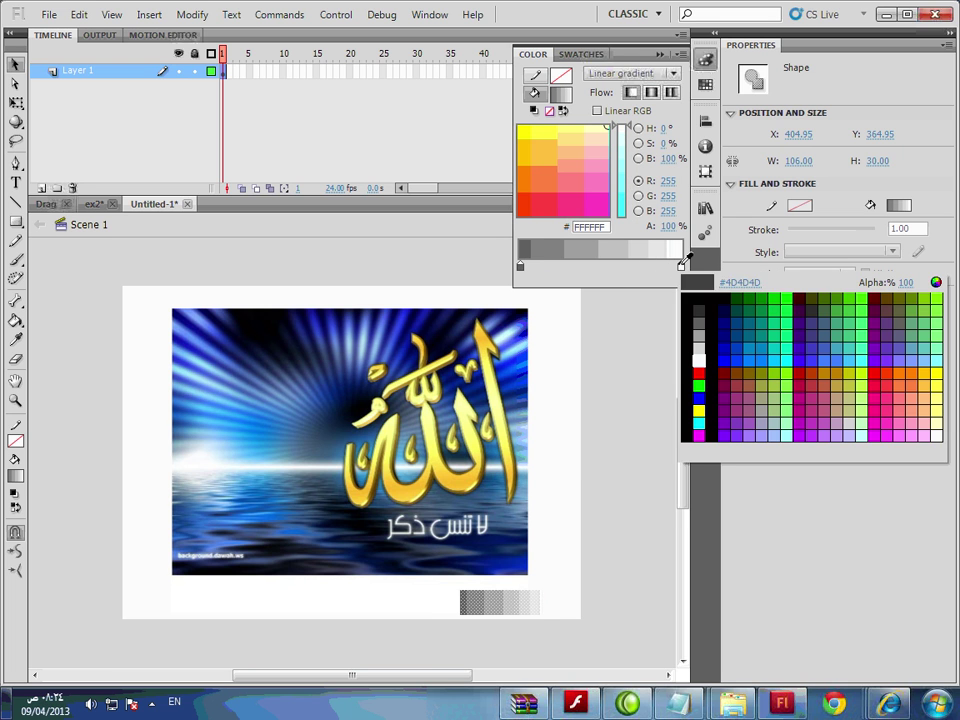
{"action": "left_click", "coordinate": [700, 318]}
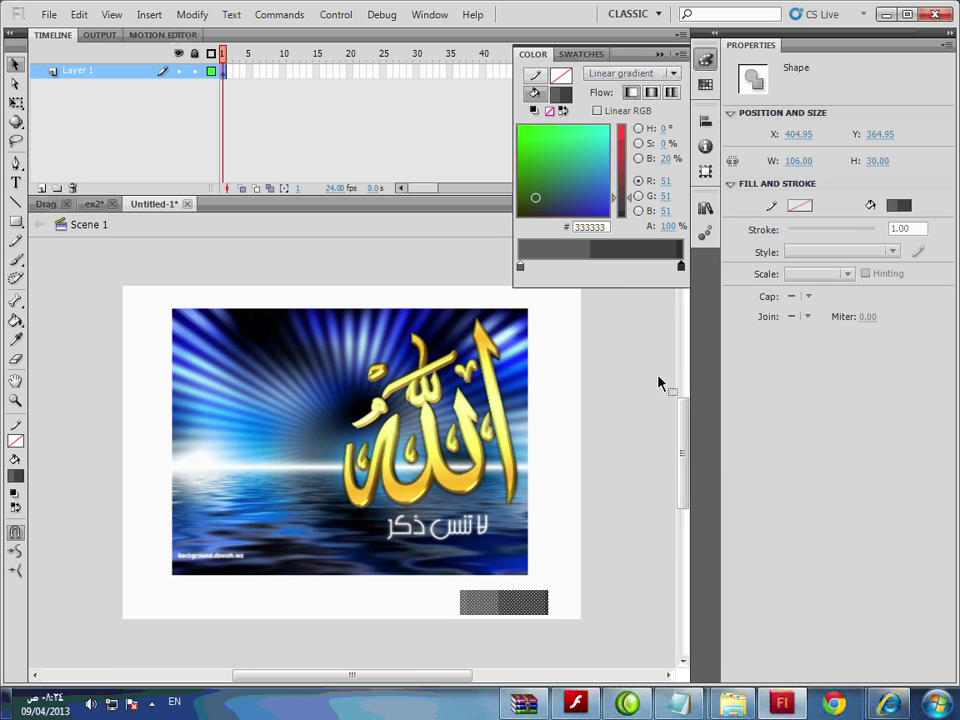
{"action": "left_click", "coordinate": [603, 567]}
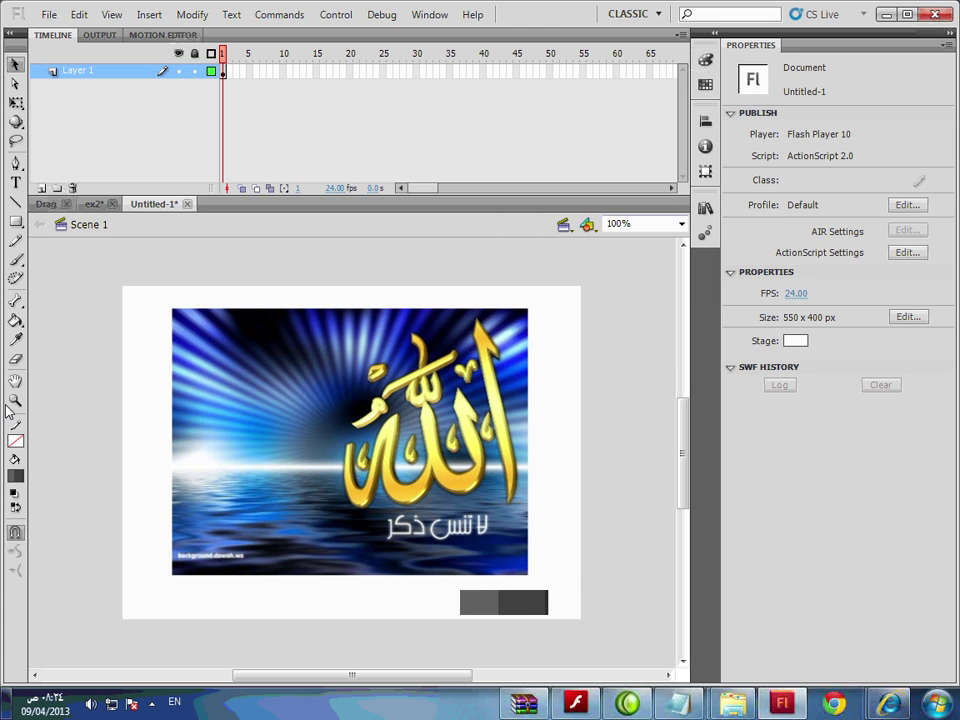
- Draw two white lines from the middle of the rectangle's right edge back to its top and bottom edges, outlining an arrowhead
{"action": "key", "text": "z"}
{"action": "left_click_drag", "start_coordinate": [403, 538], "coordinate": [585, 669]}
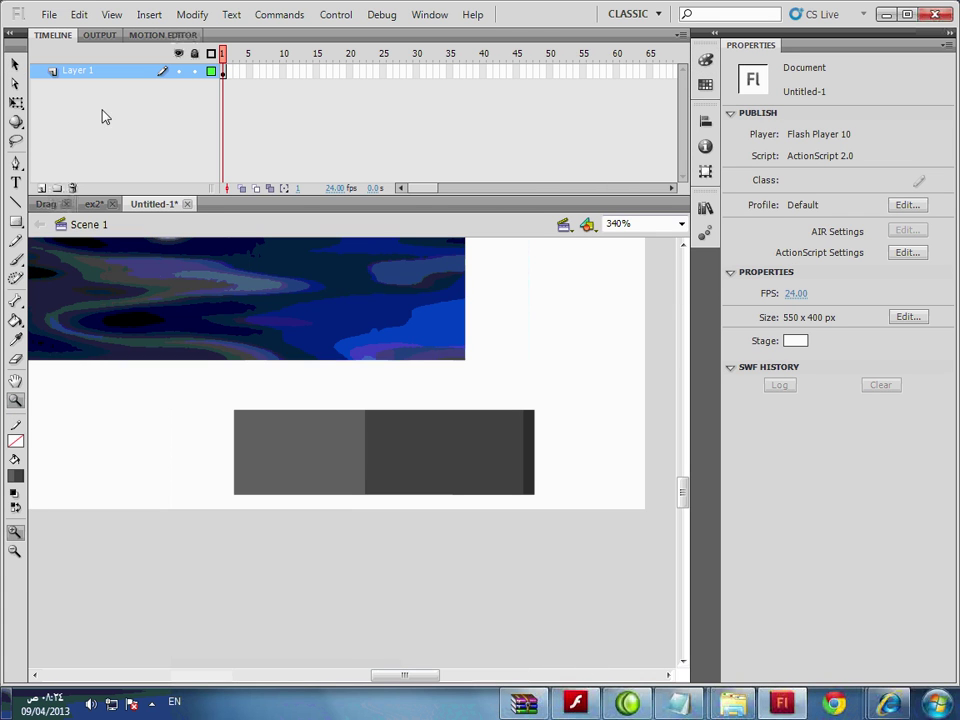
{"action": "left_click", "coordinate": [15, 201]}
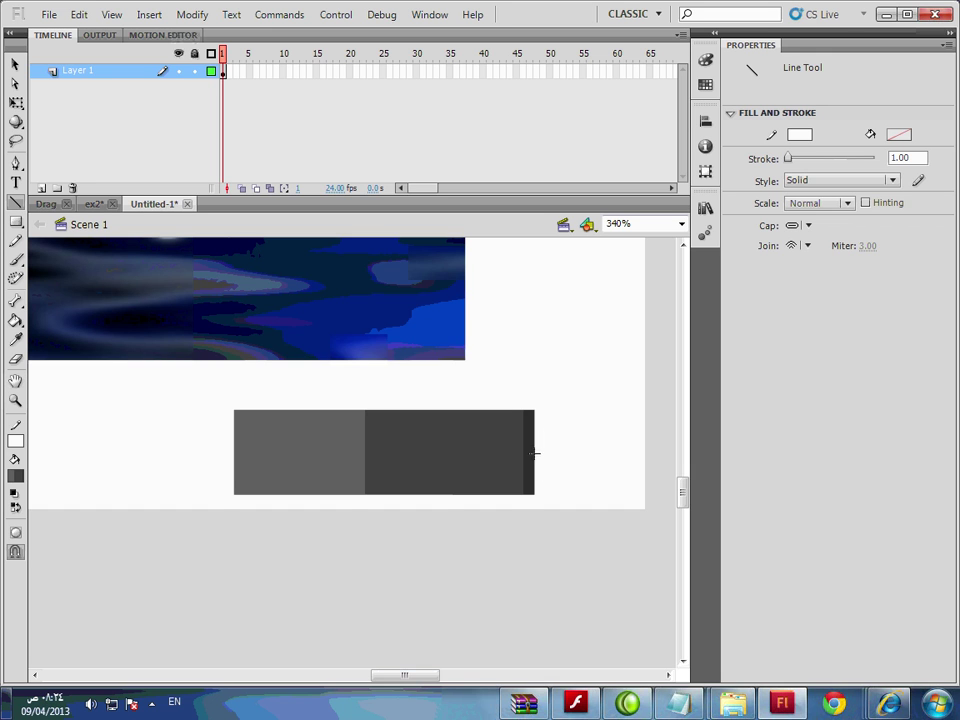
{"action": "mouse_move", "coordinate": [534, 452]}
{"action": "left_mouse_down"}
{"action": "mouse_move", "coordinate": [506, 408]}
{"action": "mouse_move", "coordinate": [472, 410]}
{"action": "left_mouse_up"}
{"action": "left_click_drag", "start_coordinate": [535, 452], "coordinate": [480, 496]}
{"action": "left_click", "coordinate": [15, 63]}
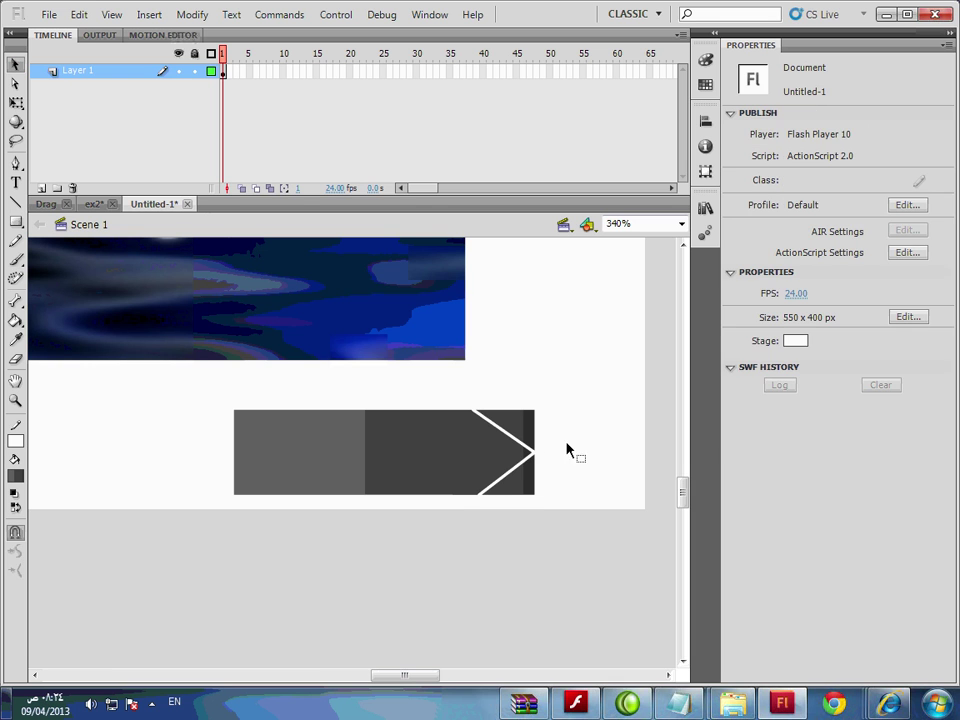
- Delete the rectangle corners outside the arrowhead along with the white guide lines
{"action": "left_click", "coordinate": [528, 428]}
{"action": "key", "text": "Delete"}
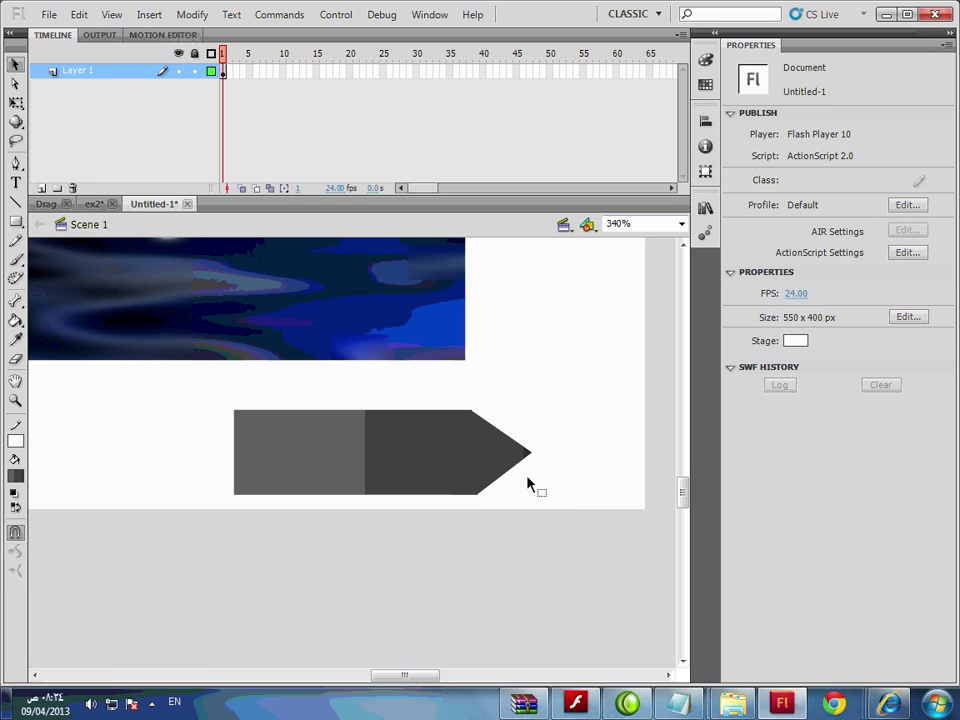
{"action": "left_click", "coordinate": [522, 468]}
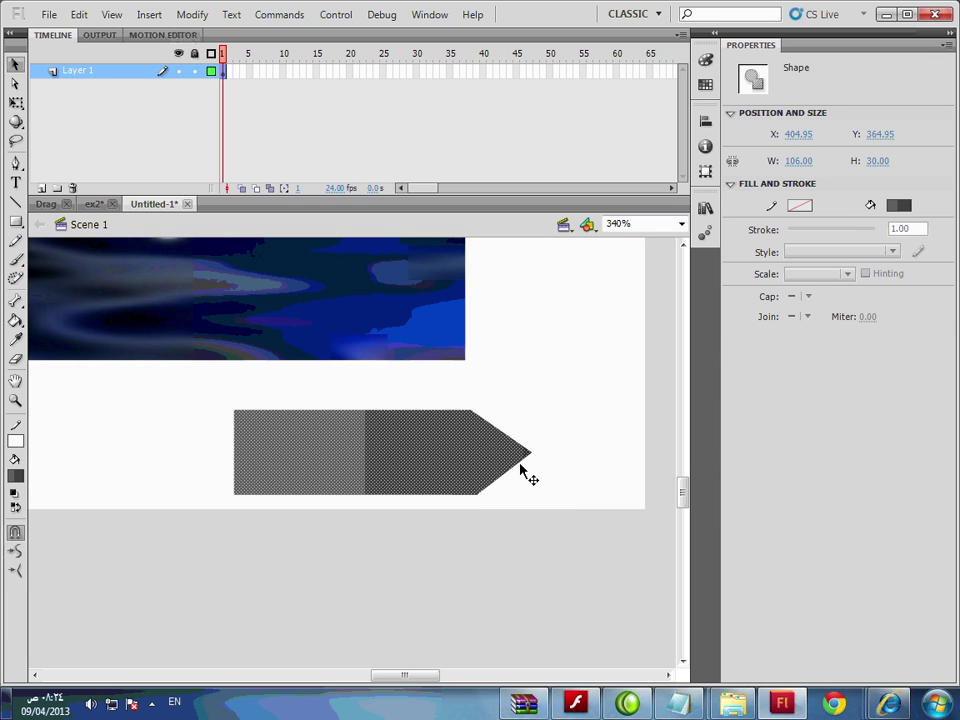
{"action": "left_click", "coordinate": [524, 467]}
{"action": "left_click", "coordinate": [529, 456]}
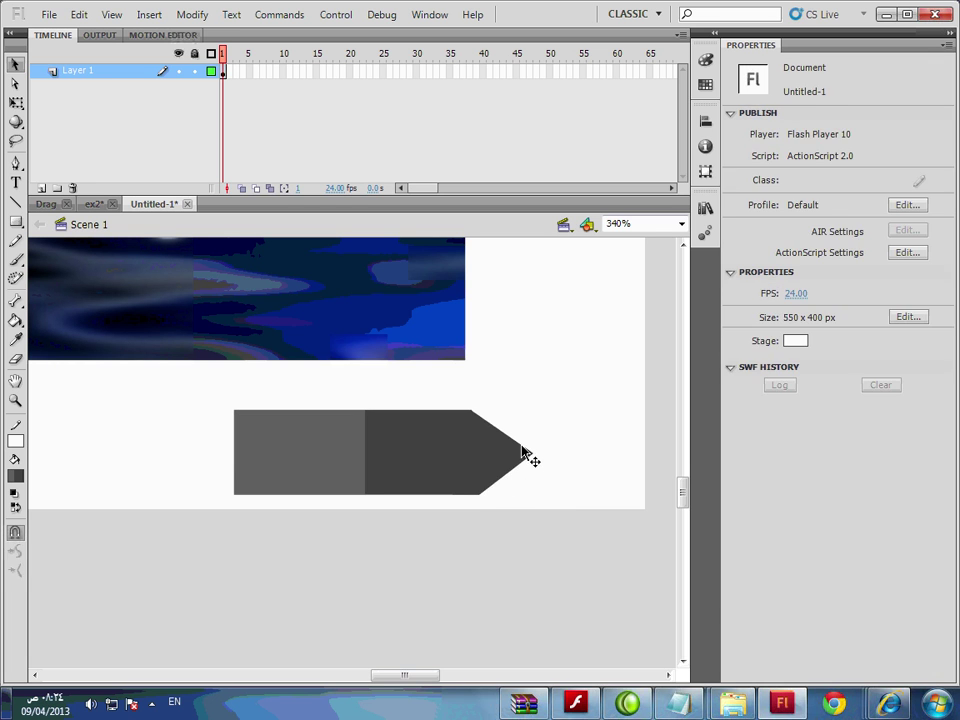
{"action": "left_click", "coordinate": [529, 458]}
{"action": "left_click", "coordinate": [525, 450]}
{"action": "left_click", "coordinate": [528, 447]}
- Separate two narrow vertical strips from the arrow's flat end, move them left, and compare the result with the sample gallery
{"action": "left_click_drag", "start_coordinate": [212, 514], "coordinate": [254, 396]}
{"action": "left_click_drag", "start_coordinate": [236, 451], "coordinate": [212, 450]}
{"action": "left_click_drag", "start_coordinate": [246, 502], "coordinate": [266, 398]}
{"action": "left_click_drag", "start_coordinate": [258, 447], "coordinate": [236, 449]}
{"action": "left_click_drag", "start_coordinate": [253, 501], "coordinate": [270, 399]}
{"action": "key", "text": "alt+Tab"}
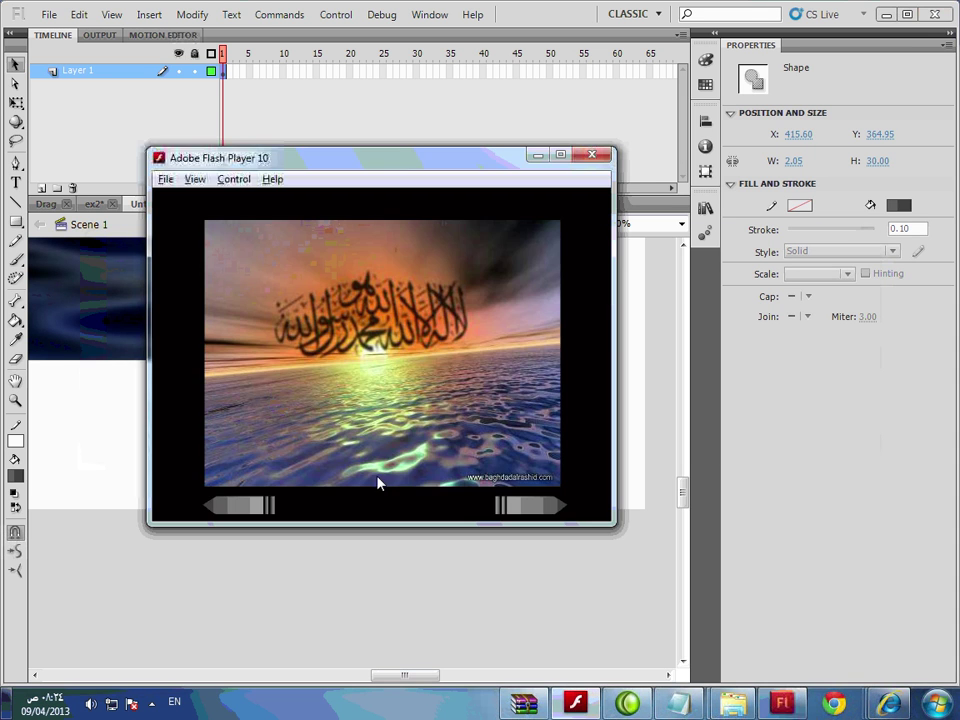
{"action": "key", "text": "alt+Tab"}
{"action": "left_click", "coordinate": [224, 524]}
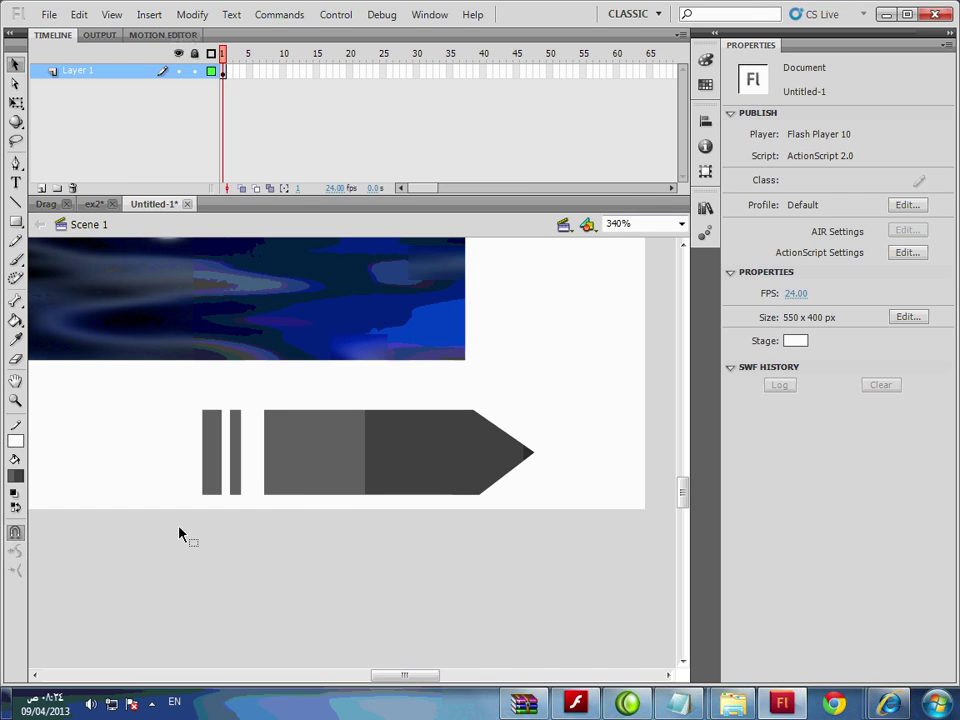
- Move both strips together closer to the arrow body and compare the button with the sample gallery
{"action": "left_click_drag", "start_coordinate": [186, 395], "coordinate": [258, 538]}
{"action": "left_click_drag", "start_coordinate": [212, 484], "coordinate": [234, 466]}
{"action": "left_click", "coordinate": [246, 512]}
{"action": "left_click", "coordinate": [274, 544]}
{"action": "left_click_drag", "start_coordinate": [643, 574], "coordinate": [210, 381]}
{"action": "left_click", "coordinate": [360, 590]}
{"action": "key", "text": "ctrl+Return"}
{"action": "key", "text": "ctrl+w"}
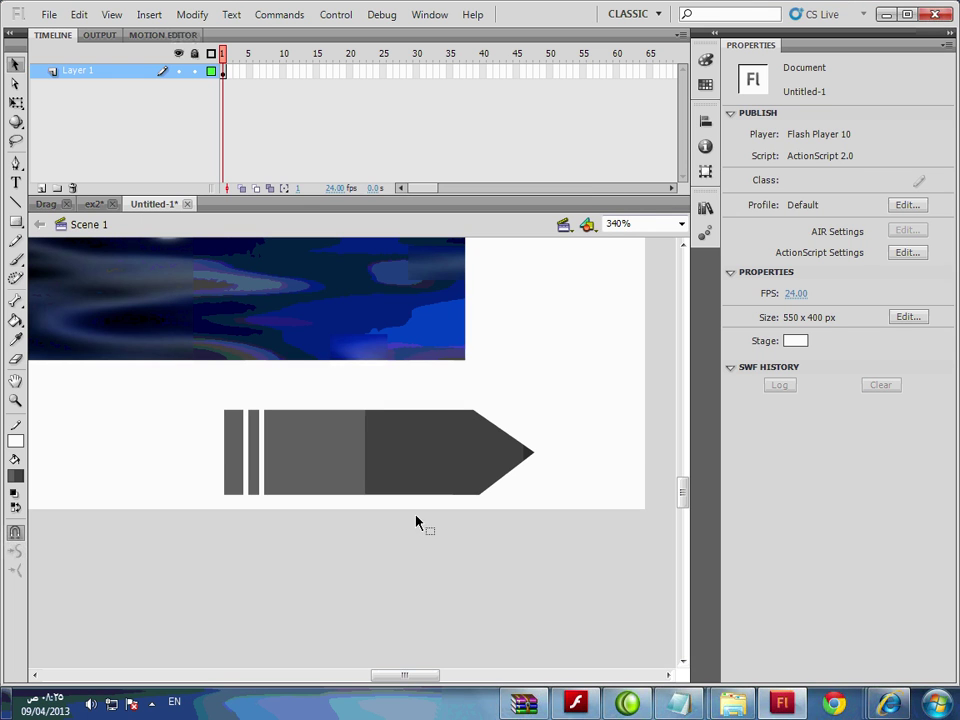
- Convert the complete arrow, including its two strips, to a Button symbol and check it against the sample gallery's arrows
{"action": "left_click_drag", "start_coordinate": [600, 530], "coordinate": [193, 387]}
{"action": "key", "text": "F8"}
{"action": "left_click", "coordinate": [400, 156]}
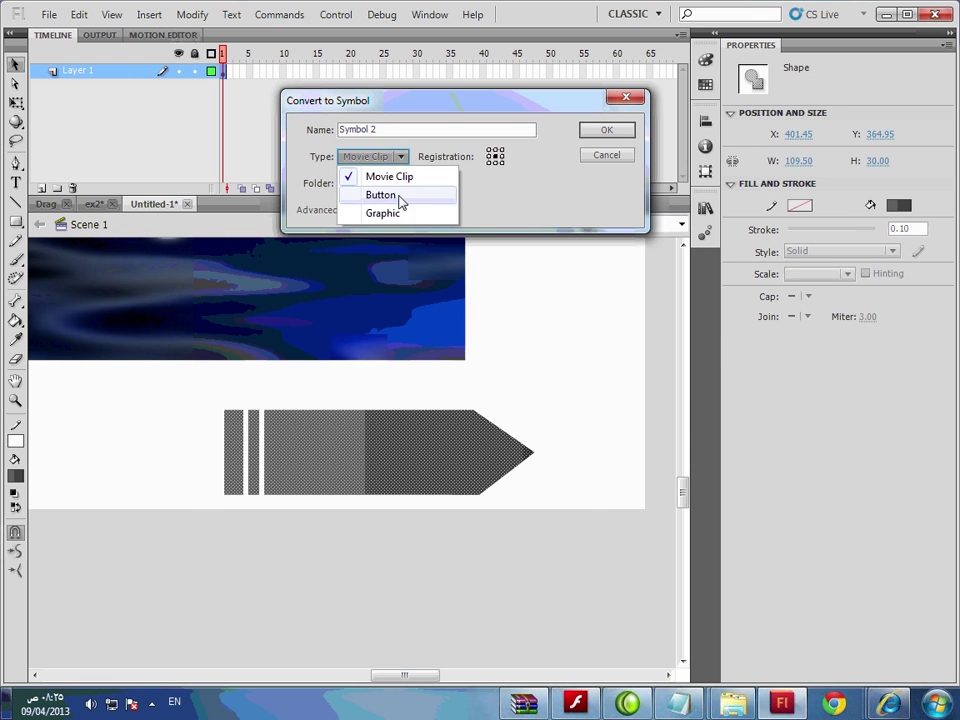
{"action": "left_click", "coordinate": [402, 197]}
{"action": "left_click", "coordinate": [625, 132]}
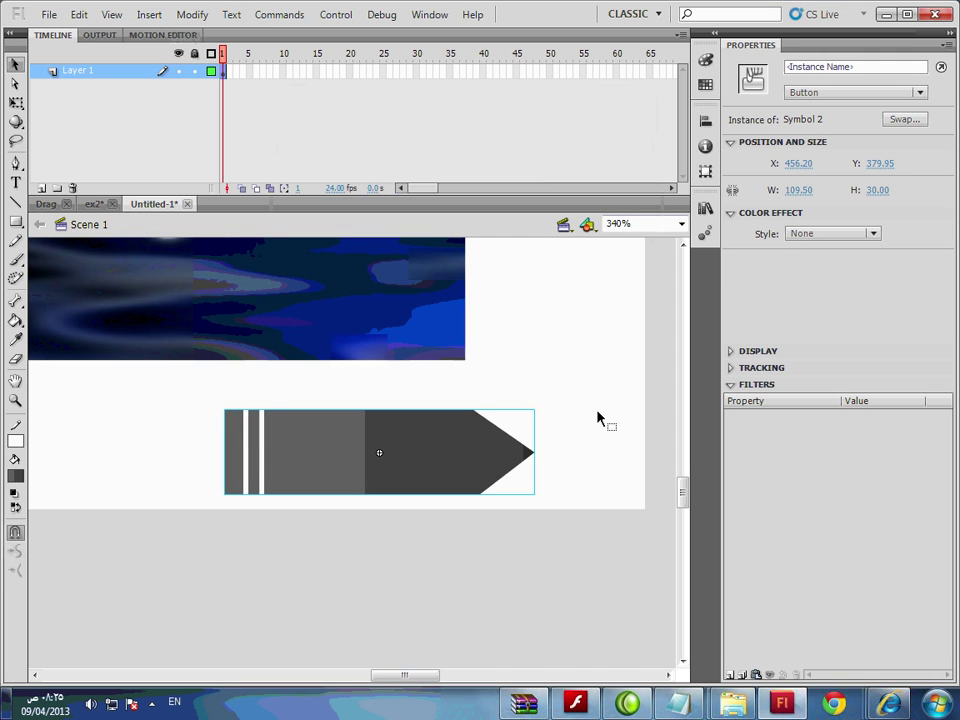
{"action": "key", "text": "ctrl+Return"}
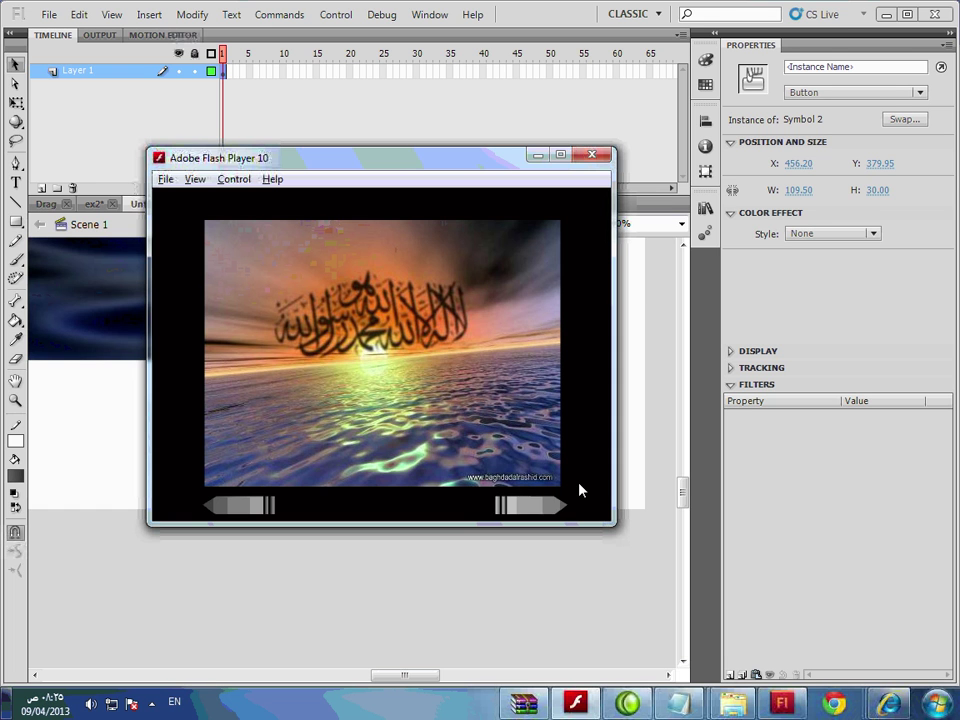
{"action": "key", "text": "ctrl+w"}
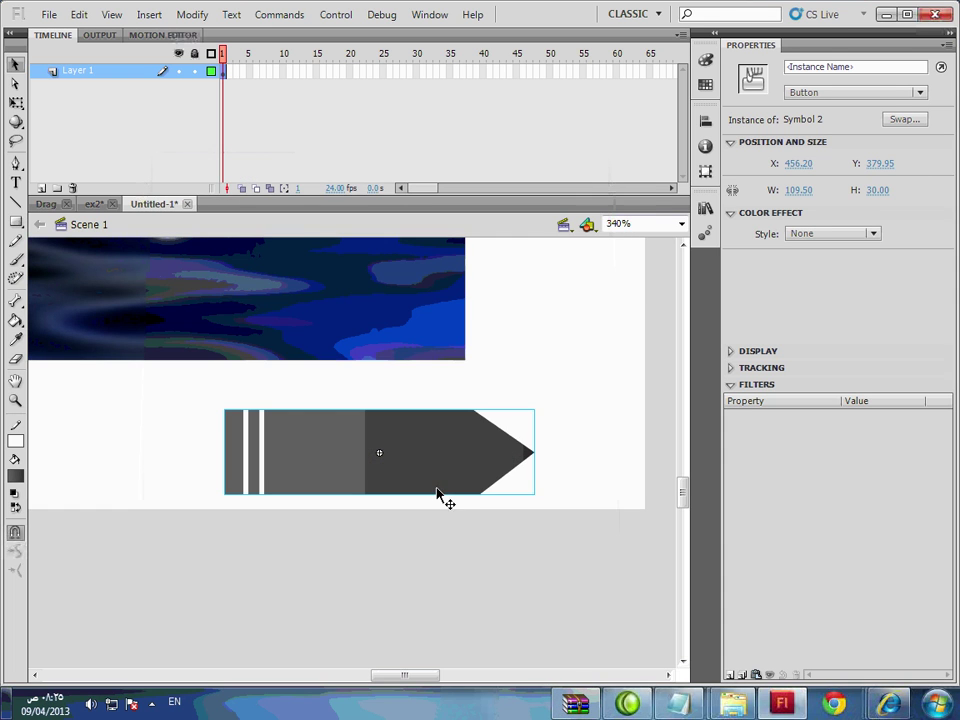
- Open the arrow button for editing, add a new layer, and insert a keyframe in the Over state of Layer 1
{"action": "double_click", "coordinate": [442, 486]}
{"action": "left_click", "coordinate": [297, 162]}
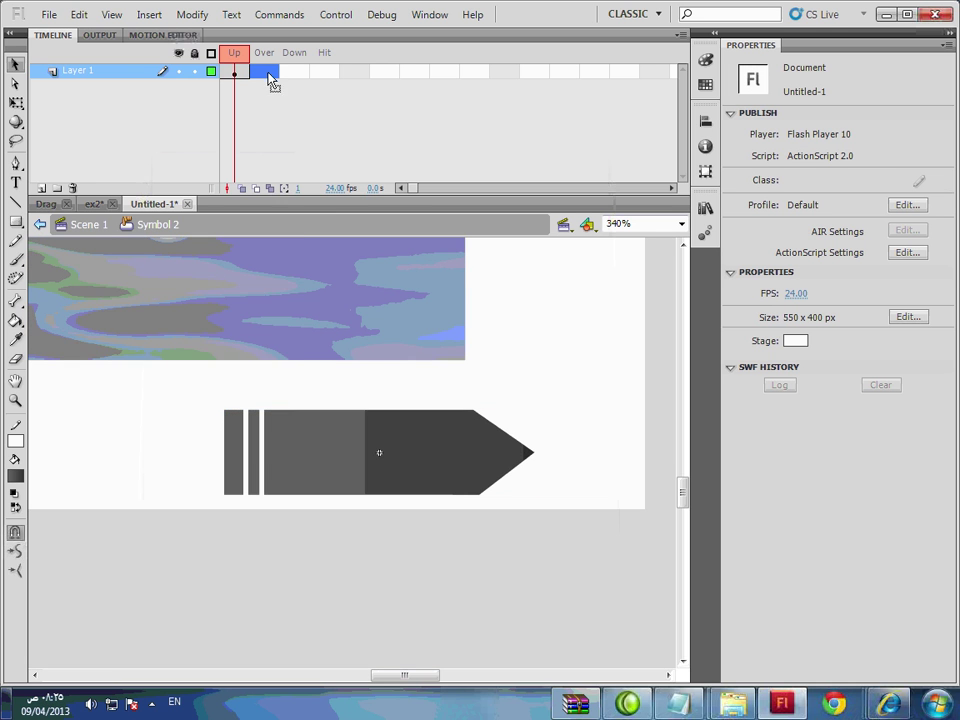
{"action": "right_click", "coordinate": [120, 72]}
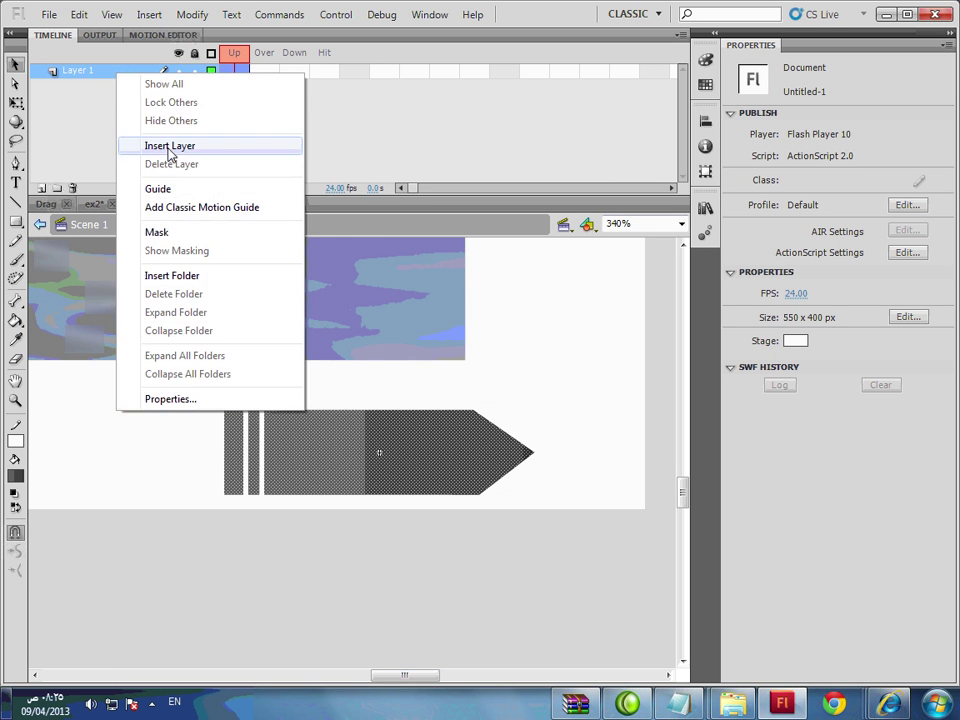
{"action": "left_click", "coordinate": [165, 147]}
{"action": "left_click", "coordinate": [266, 89]}
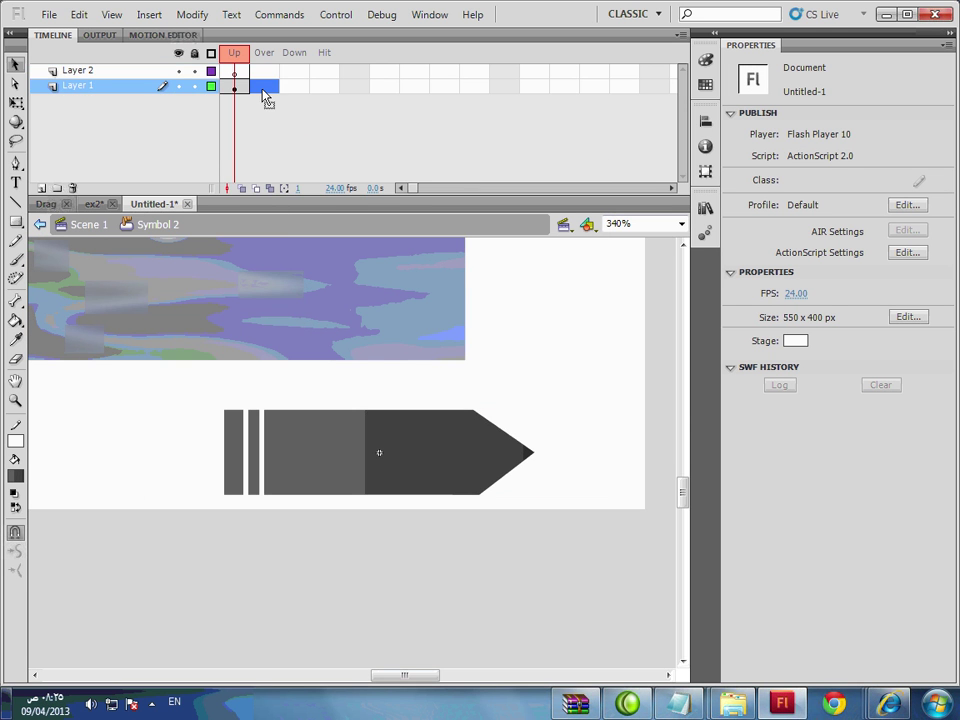
{"action": "key", "text": "F6"}
- Convert the whole arrow in the Over state to a Movie Clip symbol
{"action": "left_click", "coordinate": [580, 533]}
{"action": "left_click_drag", "start_coordinate": [576, 558], "coordinate": [187, 394]}
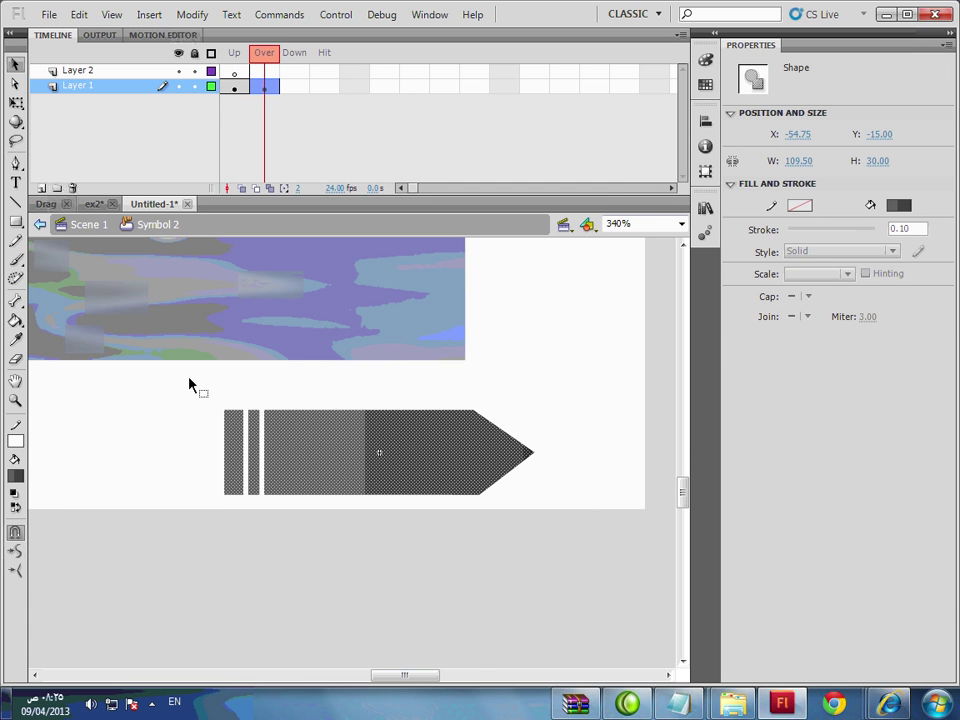
{"action": "key", "text": "F8"}
{"action": "left_click", "coordinate": [400, 158]}
{"action": "left_click", "coordinate": [398, 178]}
{"action": "left_click", "coordinate": [601, 133]}
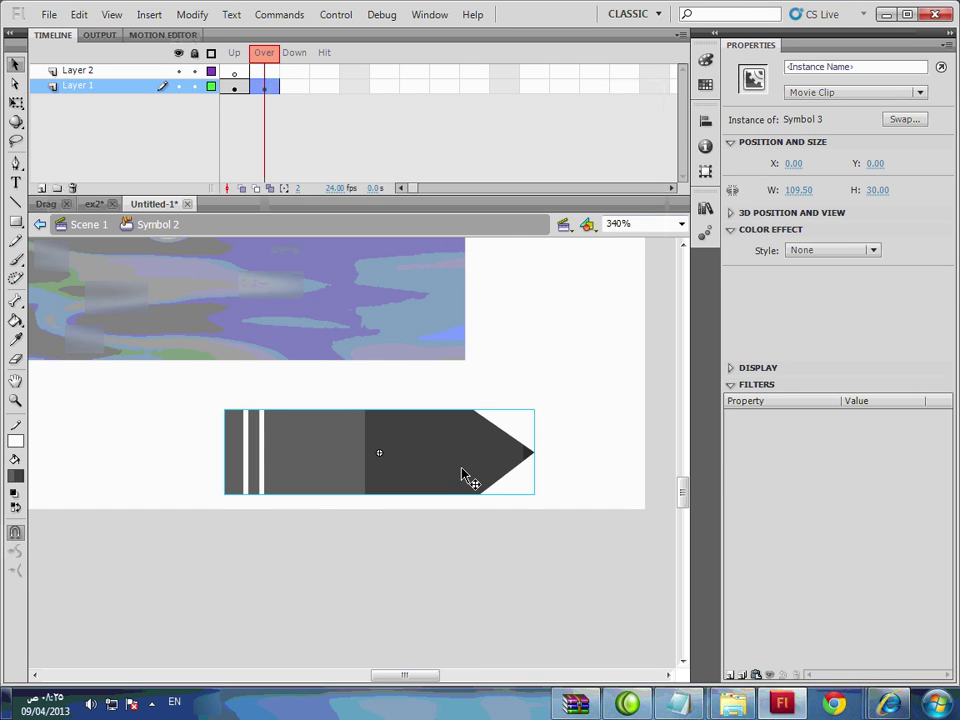
- Inside the Over state's movie clip, insert a keyframe at frame 10 and fill its arrow with white
{"action": "key", "text": "ctrl+e"}
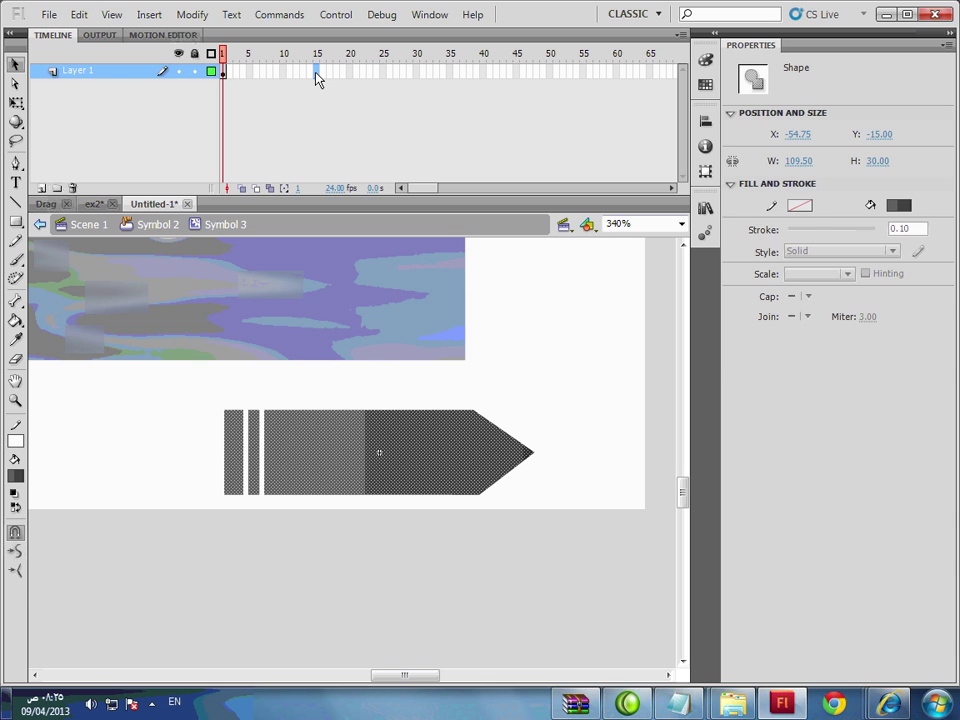
{"action": "left_click", "coordinate": [316, 72]}
{"action": "left_click", "coordinate": [284, 72]}
{"action": "key", "text": "F6"}
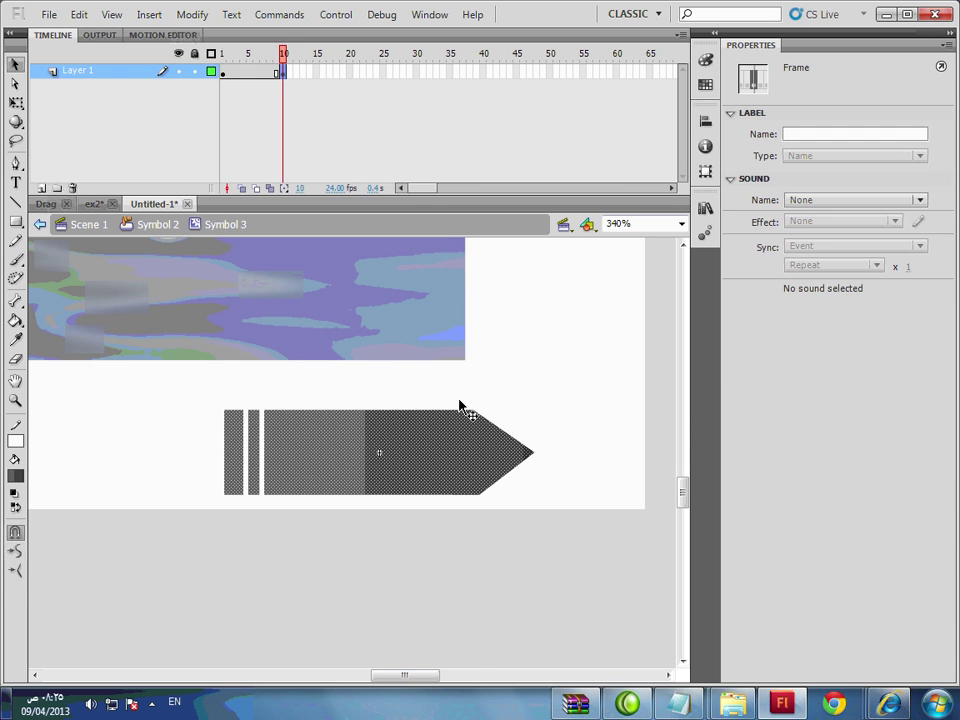
{"action": "left_click", "coordinate": [484, 482]}
{"action": "left_click", "coordinate": [897, 205]}
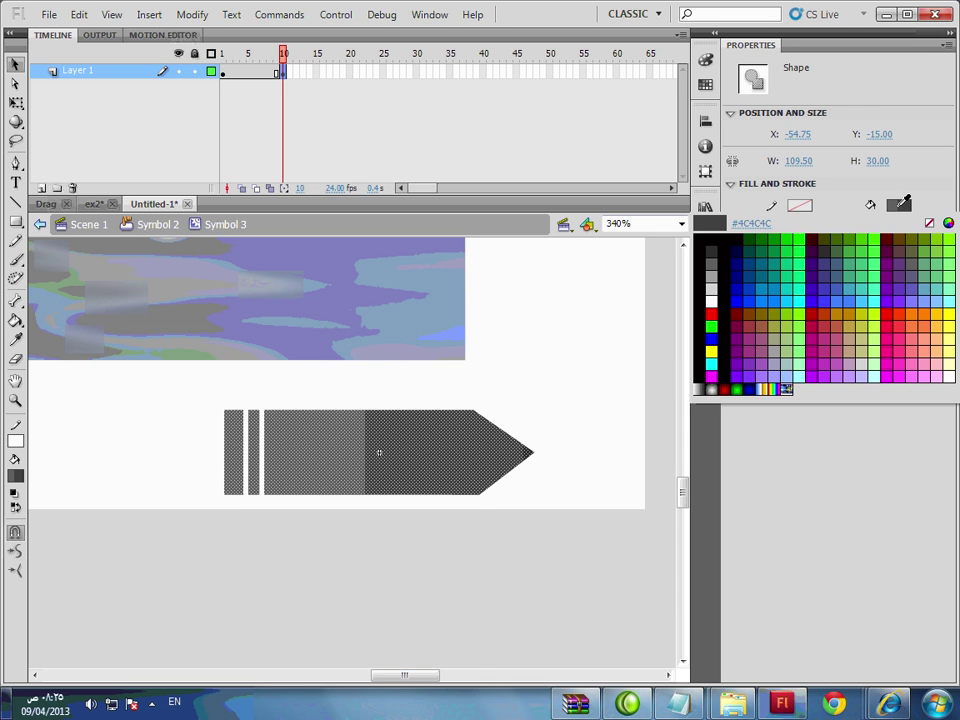
{"action": "left_click", "coordinate": [710, 303]}
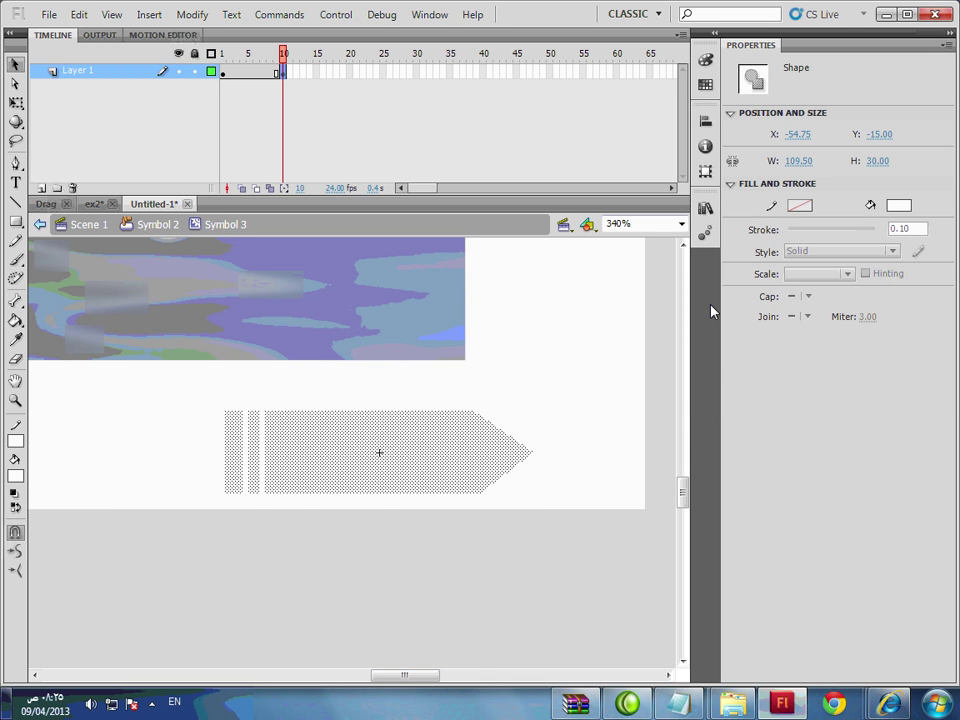
- Set the stage background colour to black
{"action": "left_click", "coordinate": [596, 379]}
{"action": "left_click", "coordinate": [795, 341]}
{"action": "left_click", "coordinate": [795, 341]}
{"action": "left_click", "coordinate": [795, 341]}
{"action": "left_click", "coordinate": [724, 396]}
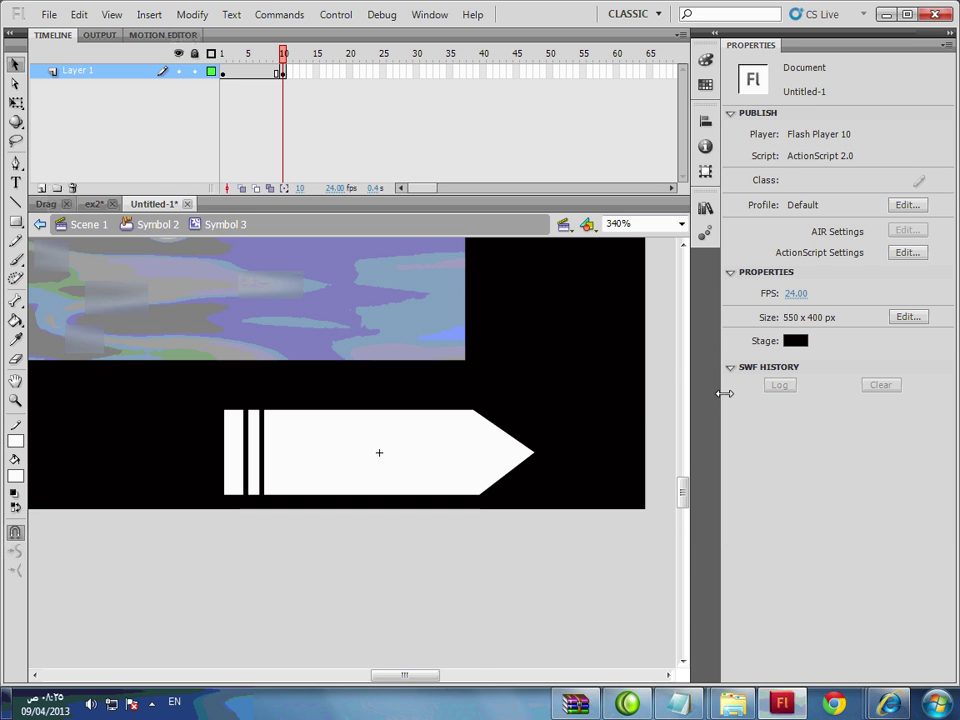
- Open the sample movie السؤال الأول from its folder, examine the arrow's rollover effect, and return to the Flash document
{"action": "right_click", "coordinate": [259, 72]}
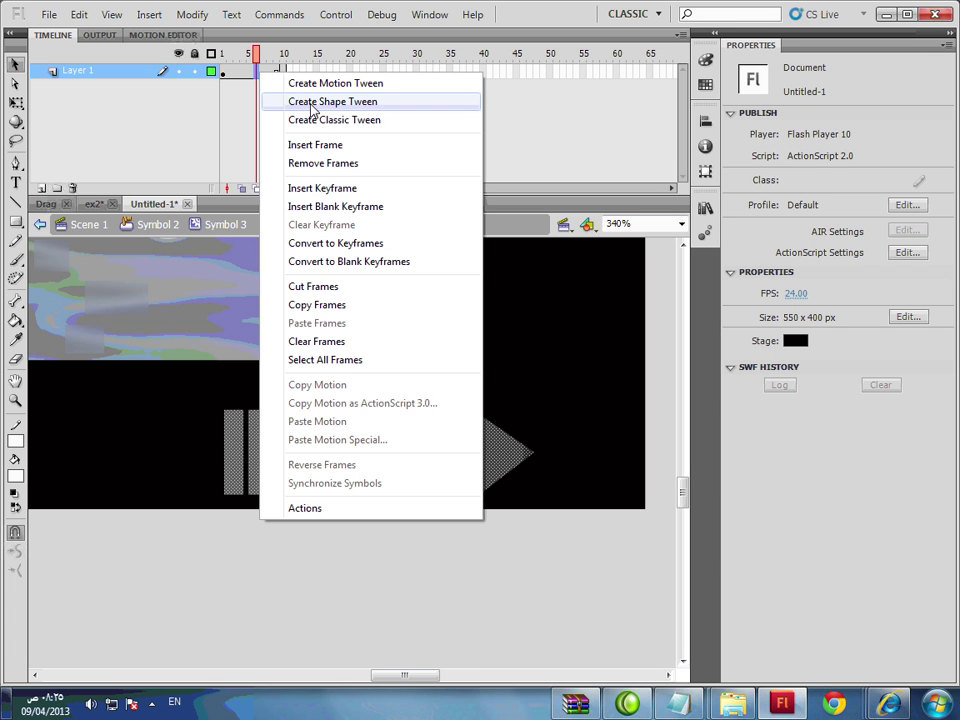
{"action": "left_click", "coordinate": [606, 476]}
{"action": "key", "text": "alt+Tab"}
{"action": "key", "text": "alt+Tab"}
{"action": "key", "text": "alt+Tab"}
{"action": "key", "text": "BackSpace"}
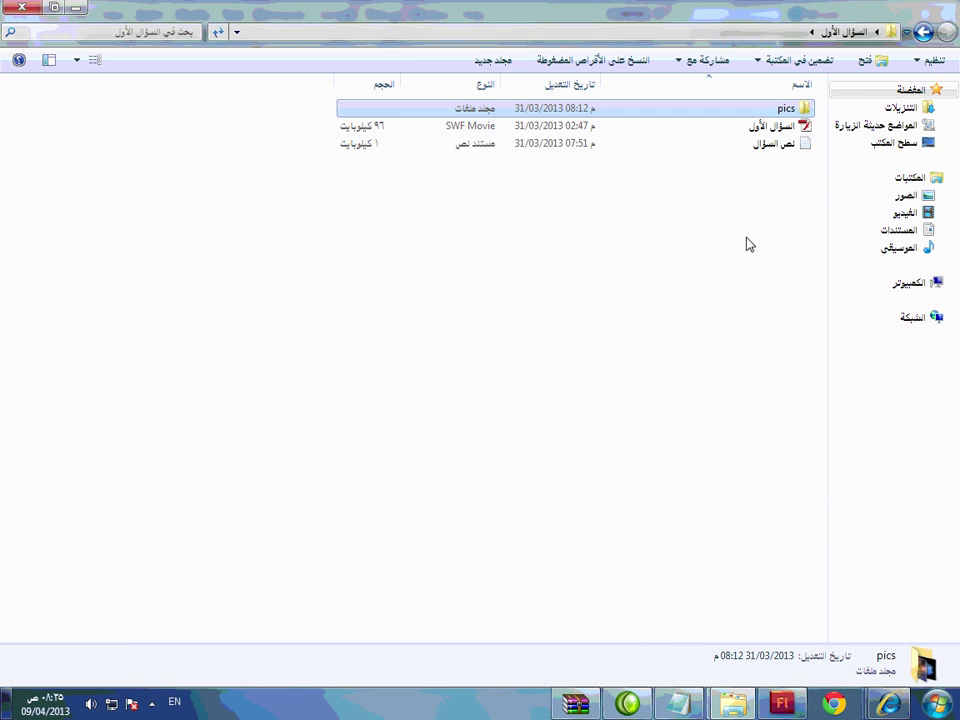
{"action": "key", "text": "Down"}
{"action": "key", "text": "Return"}
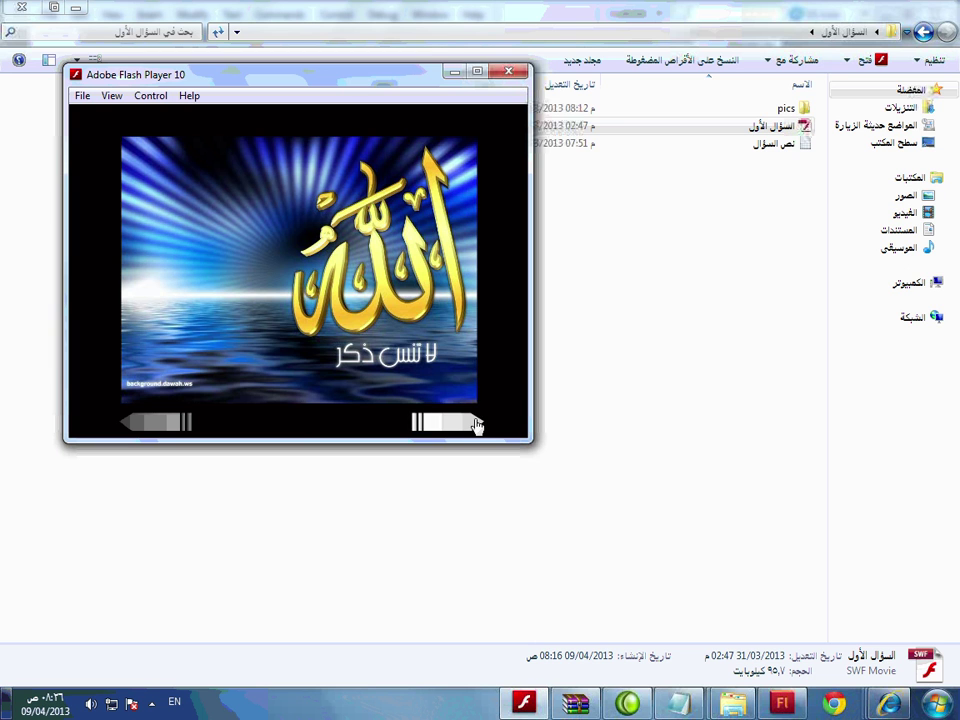
{"action": "left_click", "coordinate": [782, 703]}
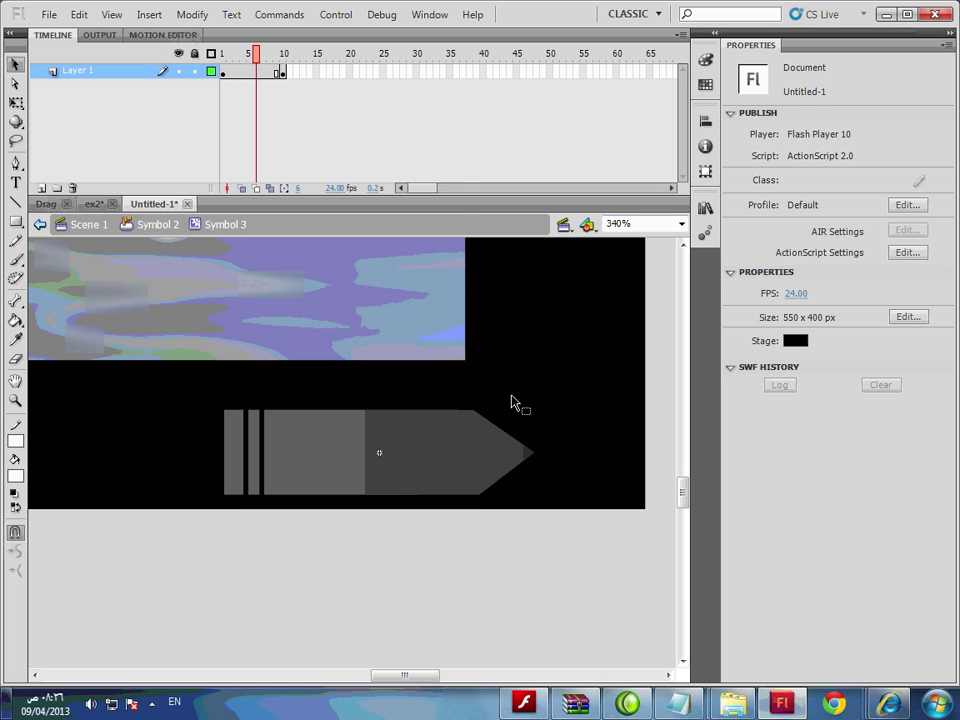
- Create a shape tween between frames 1 and 10 of the arrow clip, then preview the fade and test the movie
{"action": "right_click", "coordinate": [238, 72]}
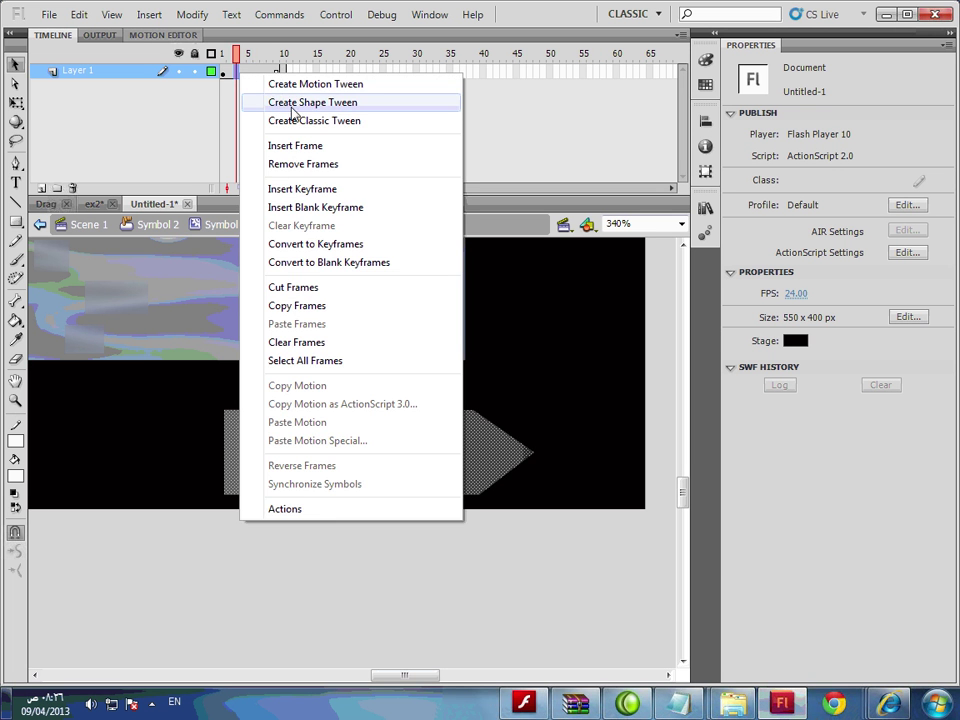
{"action": "left_click", "coordinate": [293, 103]}
{"action": "mouse_move", "coordinate": [279, 62]}
{"action": "left_mouse_down"}
{"action": "mouse_move", "coordinate": [223, 55]}
{"action": "mouse_move", "coordinate": [263, 55]}
{"action": "left_mouse_up"}
{"action": "left_click", "coordinate": [305, 165]}
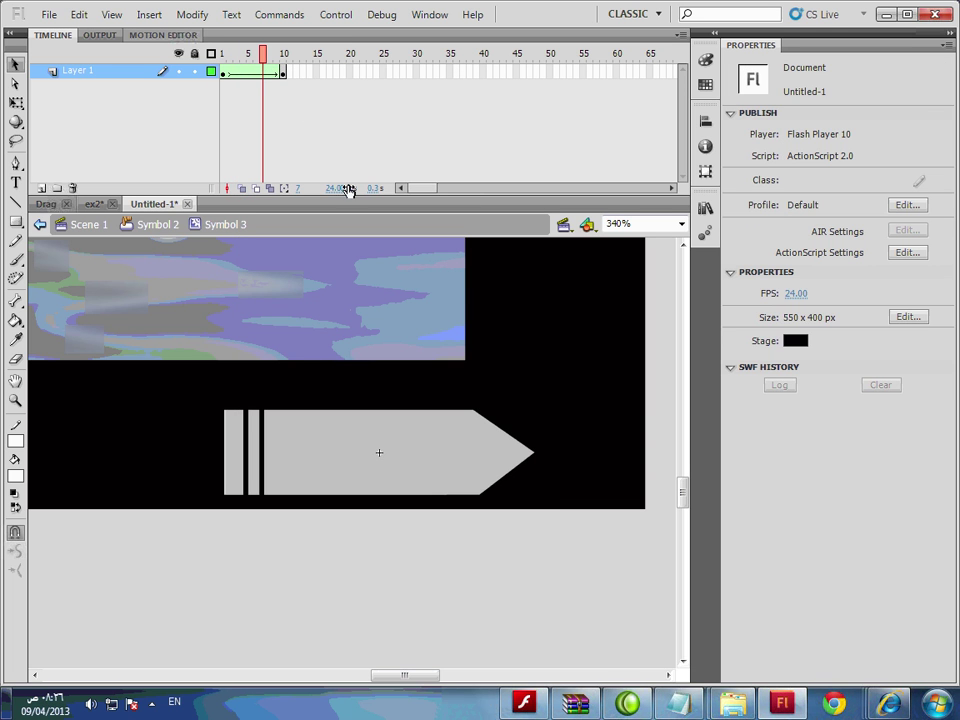
{"action": "key", "text": "ctrl+Return"}
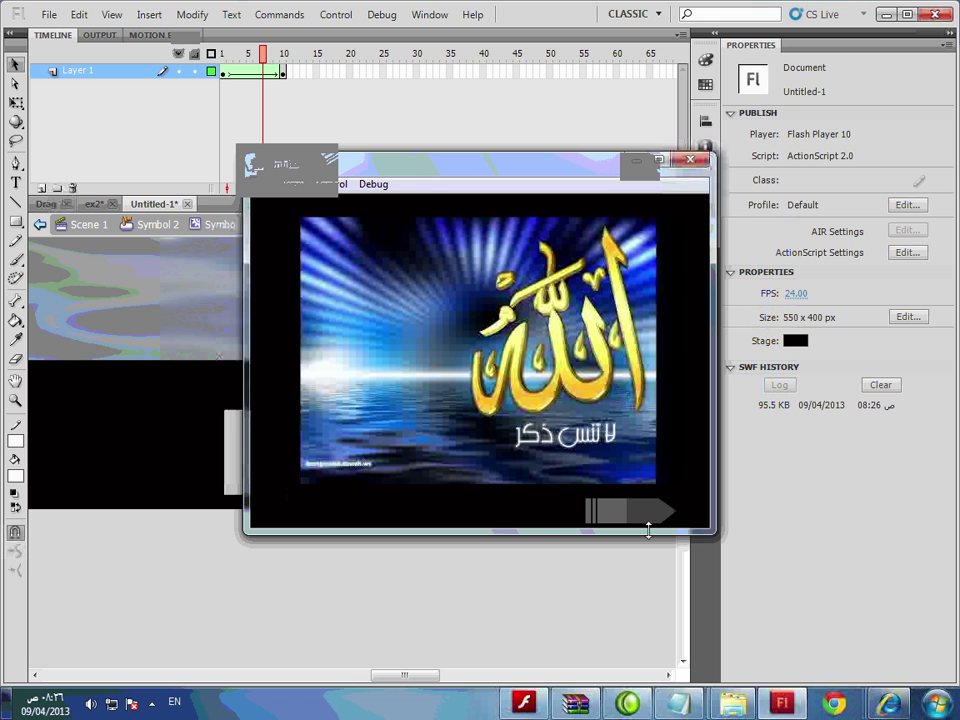
{"action": "key", "text": "ctrl+w"}
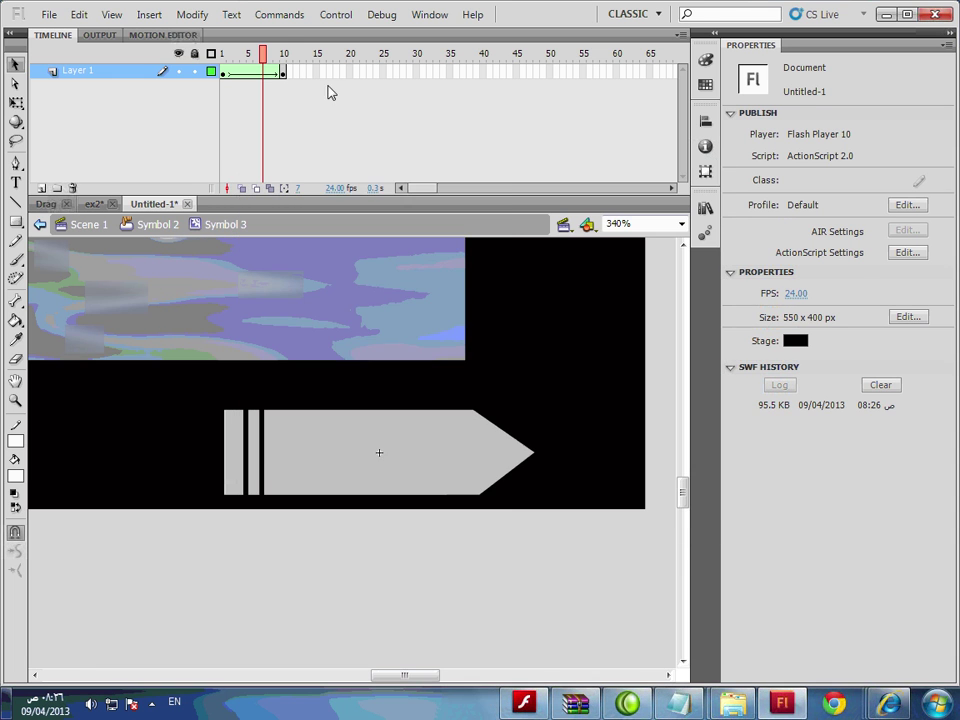
- Add the action stop() to frame 10 of the arrow clip and test the movie
{"action": "right_click", "coordinate": [284, 73]}
{"action": "left_click", "coordinate": [372, 507]}
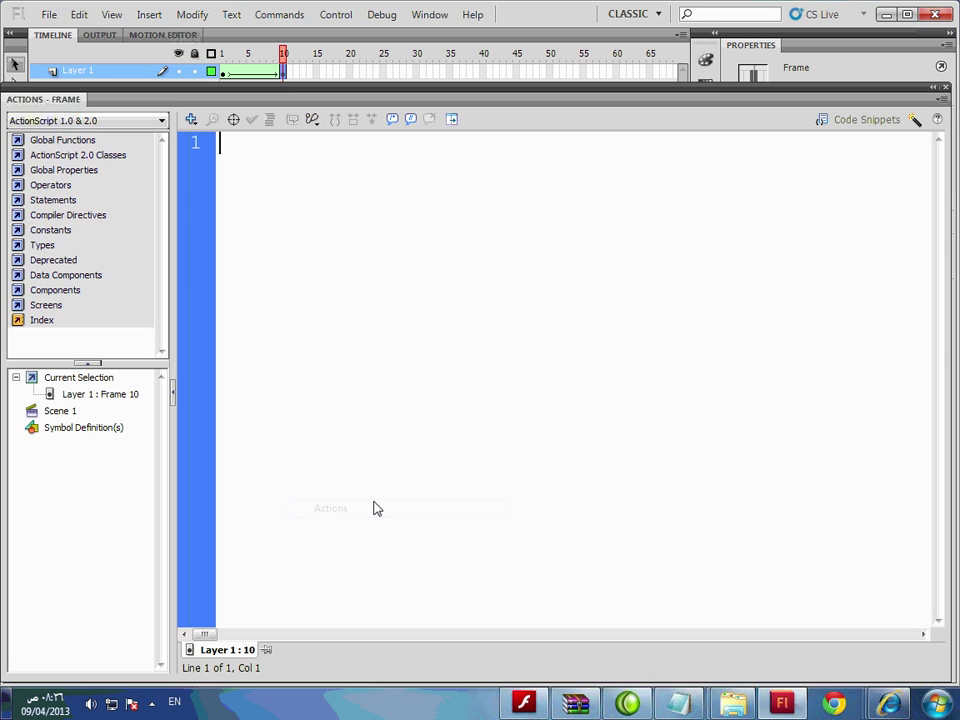
{"action": "type", "text": "stop()"}
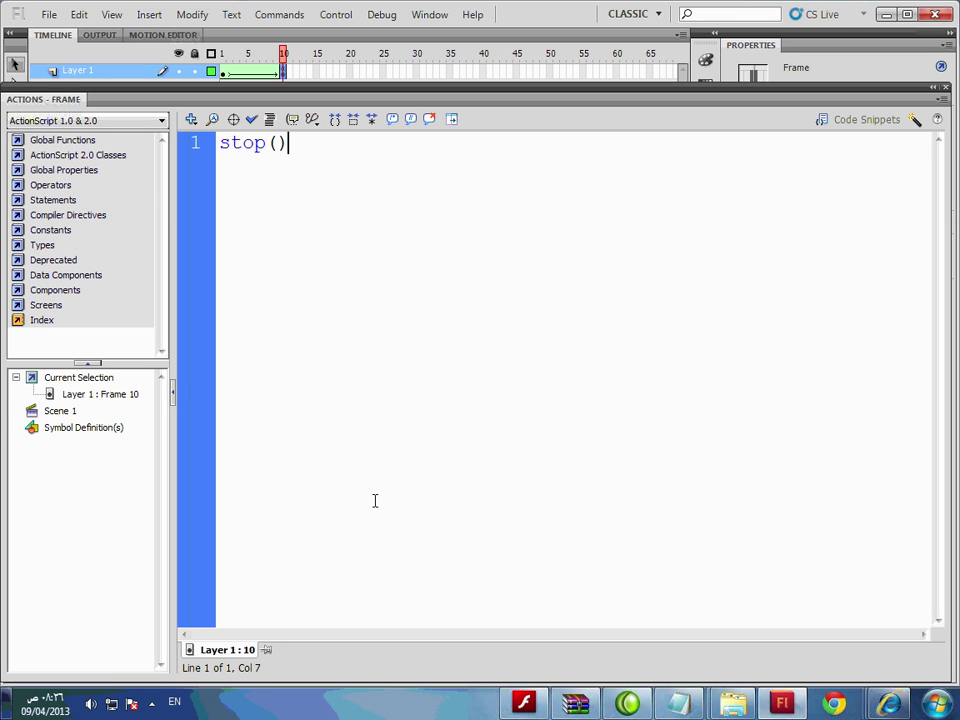
{"action": "key", "text": "ctrl+Return"}
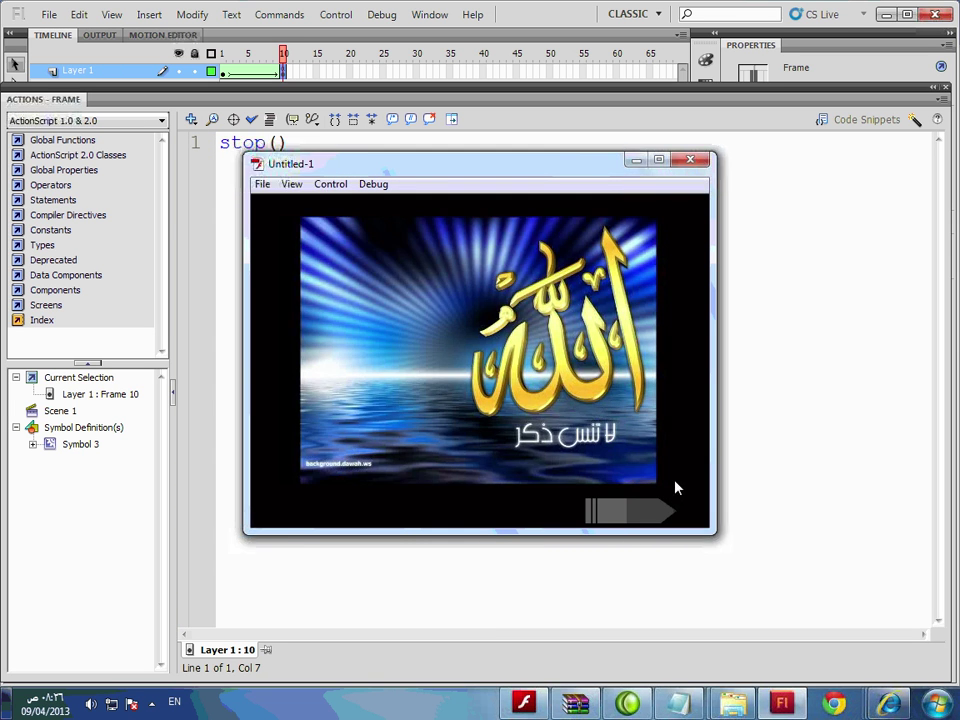
{"action": "left_click", "coordinate": [689, 160]}
{"action": "left_click", "coordinate": [945, 89]}
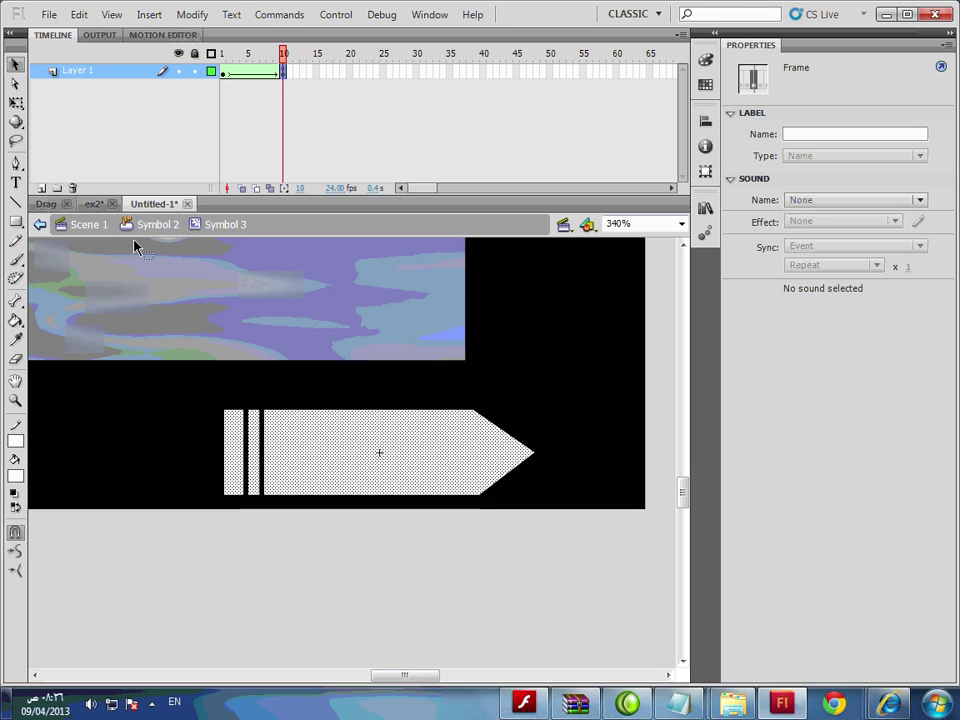
- Back in the button symbol, replace the Up state's arrow with a copy of the Over state's movie clip in the same place
{"action": "left_click", "coordinate": [160, 225]}
{"action": "left_click", "coordinate": [472, 466]}
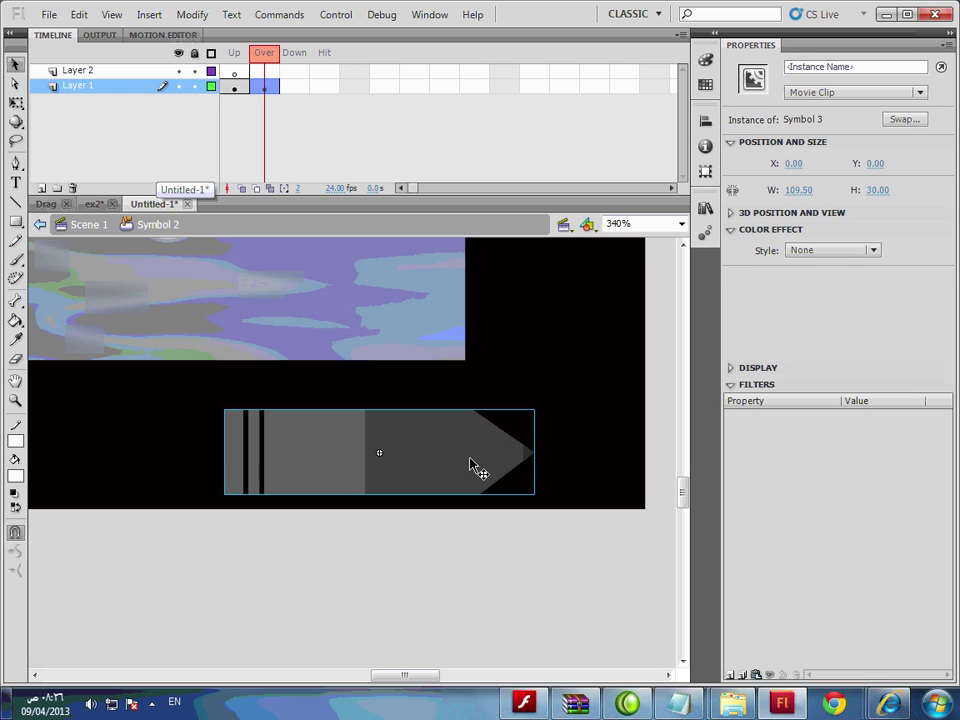
{"action": "left_click", "coordinate": [241, 91]}
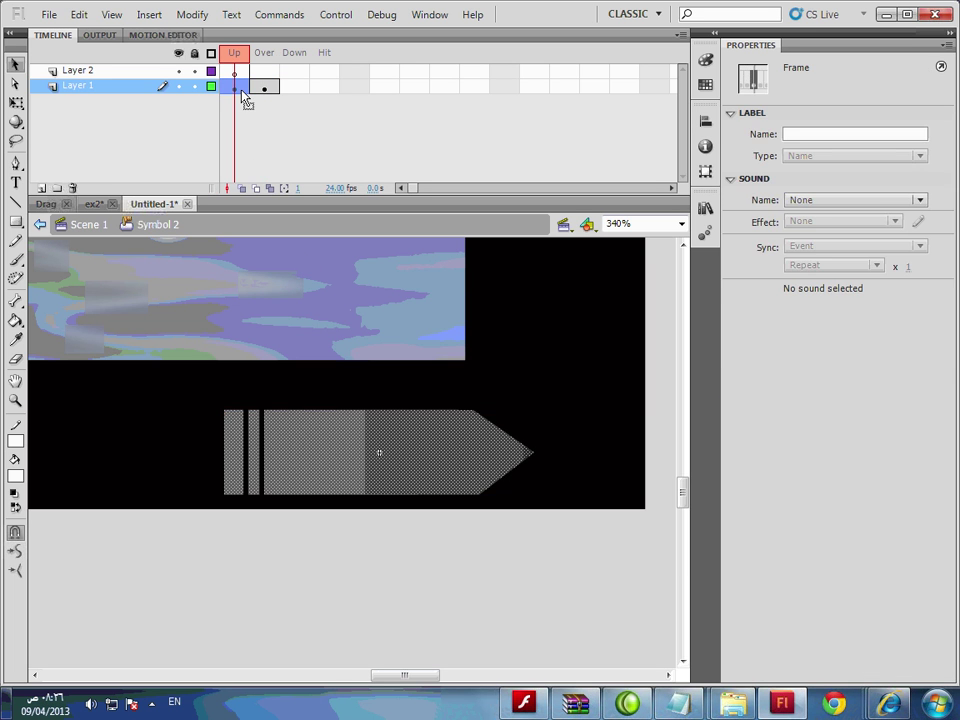
{"action": "key", "text": "Delete"}
{"action": "key", "text": "ctrl+z"}
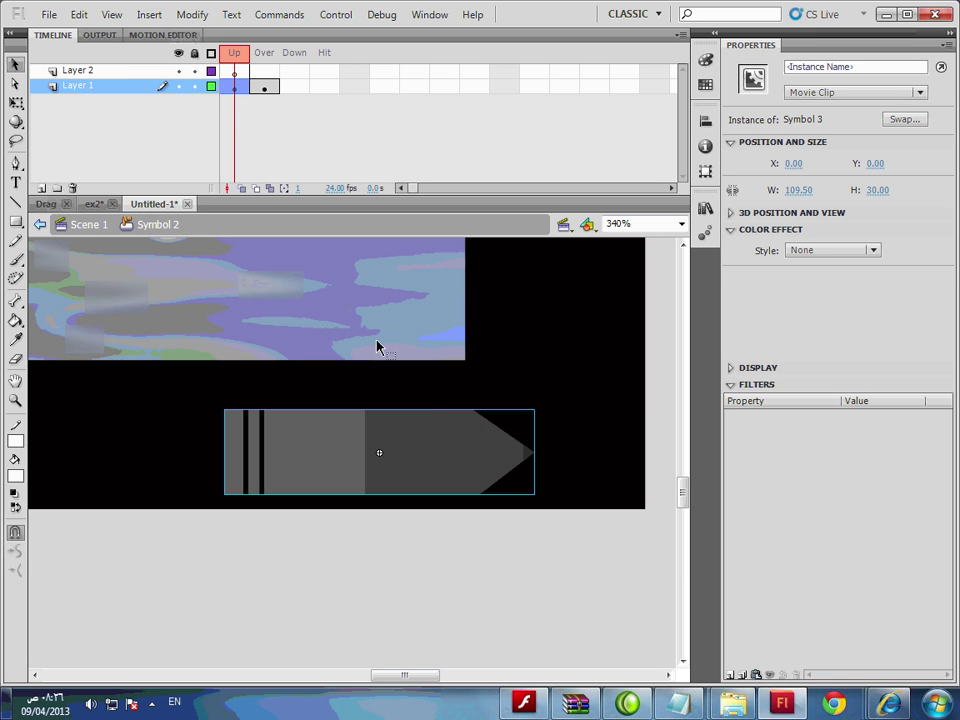
- In the Up state's arrow clip, swap the keyframes to put the white arrow first and the dark arrow after it
{"action": "double_click", "coordinate": [455, 443]}
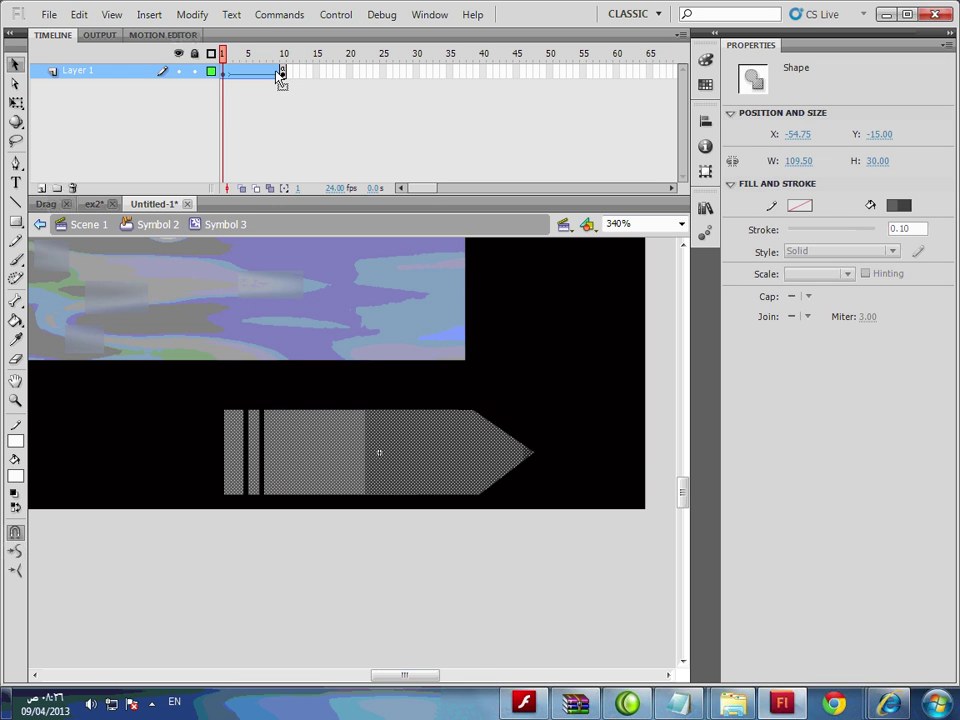
{"action": "left_click", "coordinate": [224, 71]}
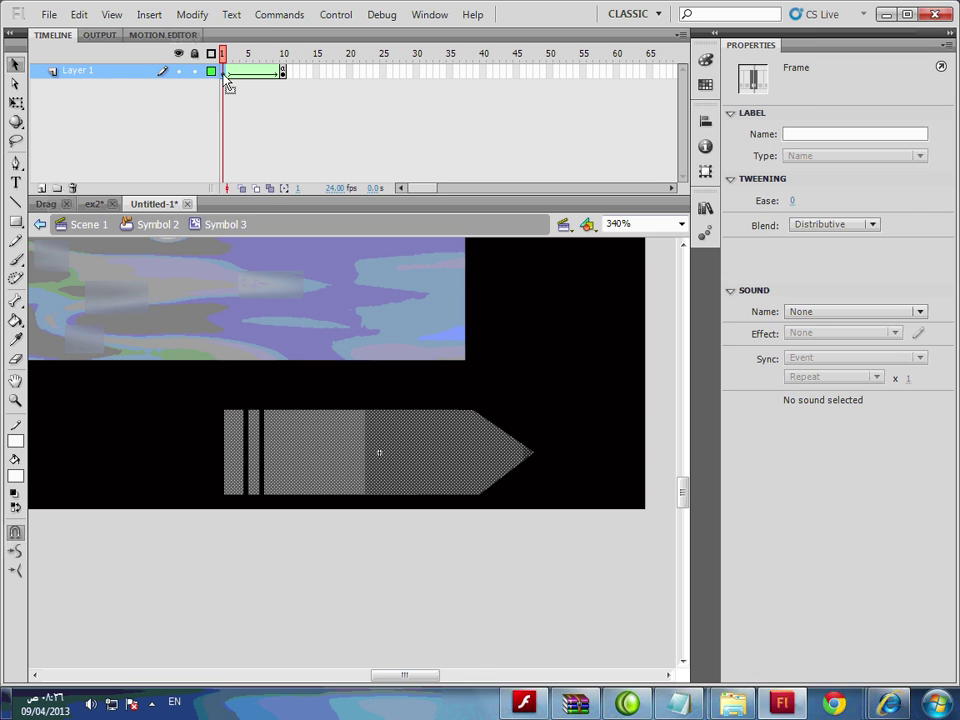
{"action": "left_click", "coordinate": [285, 72]}
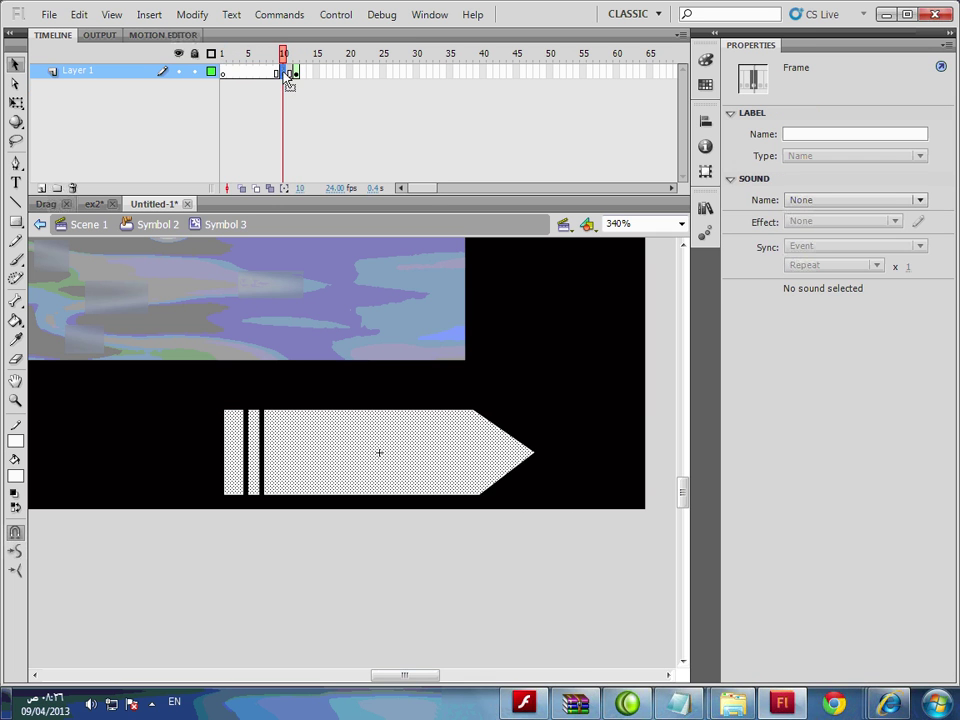
{"action": "left_click", "coordinate": [227, 74]}
{"action": "left_click", "coordinate": [296, 73]}
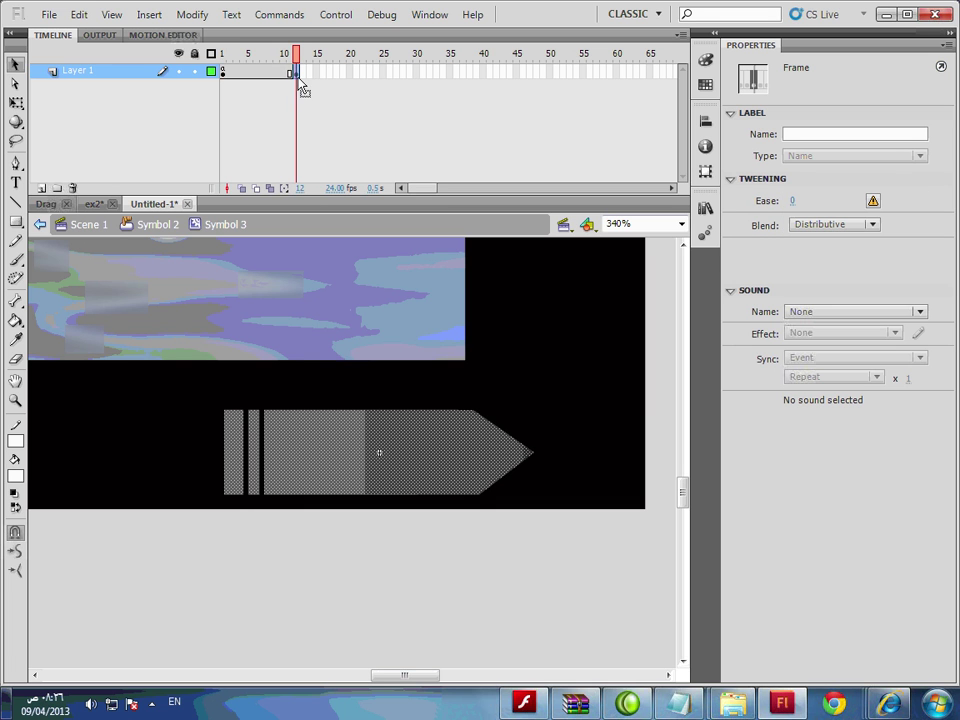
{"action": "left_click_drag", "start_coordinate": [298, 79], "coordinate": [286, 76]}
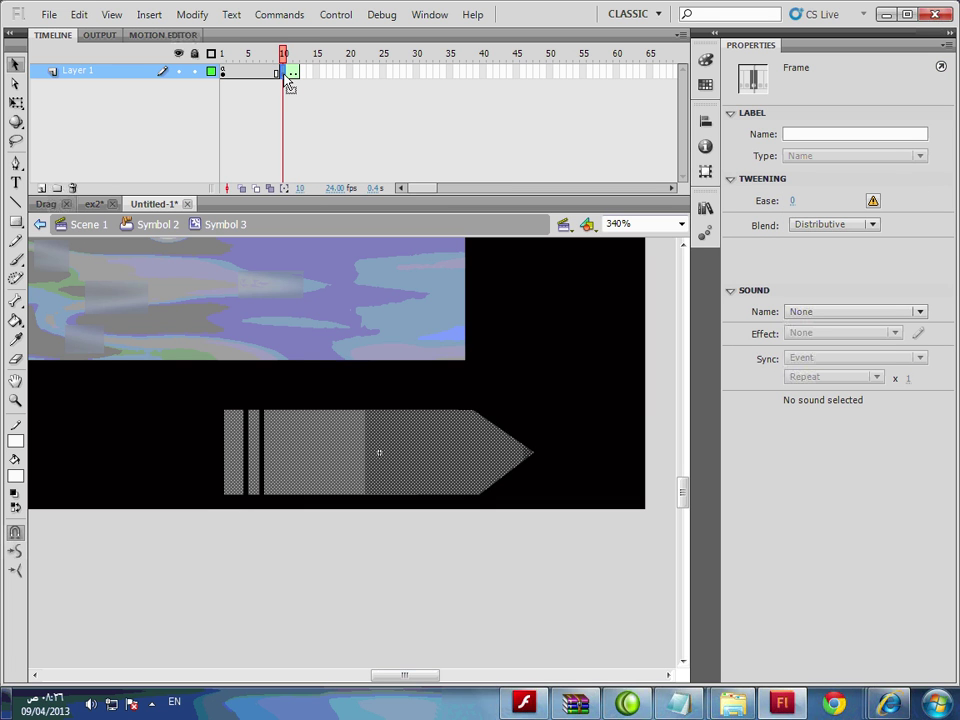
- Remove the dark keyframe's leftover tween and delete the surplus frame 12, leaving the dark arrow's keyframe at frame 11
{"action": "right_click", "coordinate": [295, 73]}
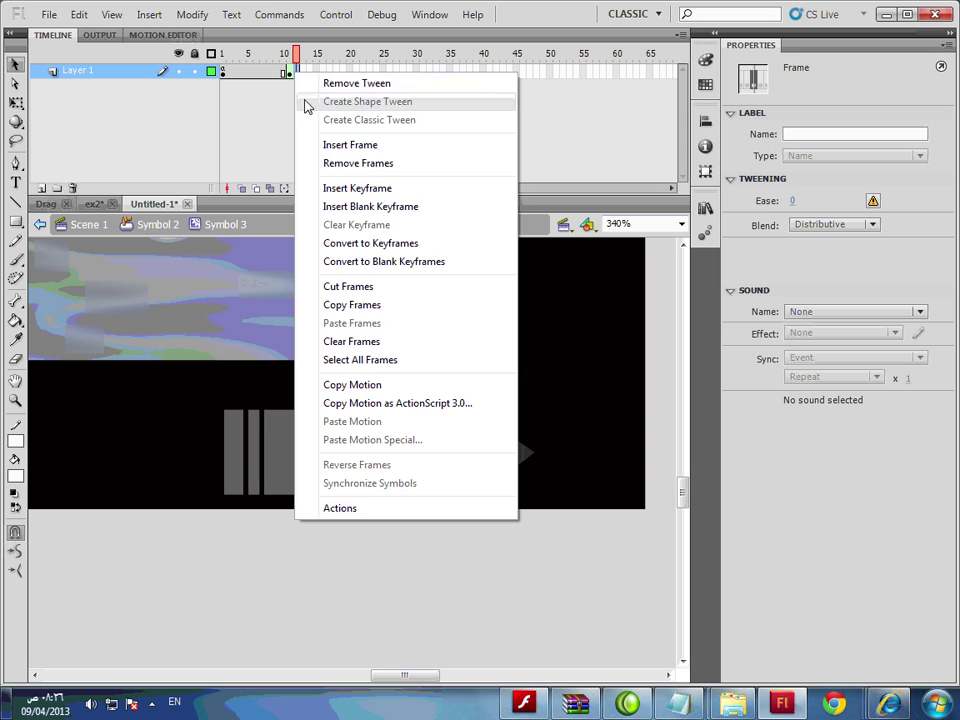
{"action": "left_click", "coordinate": [345, 83]}
{"action": "right_click", "coordinate": [296, 74]}
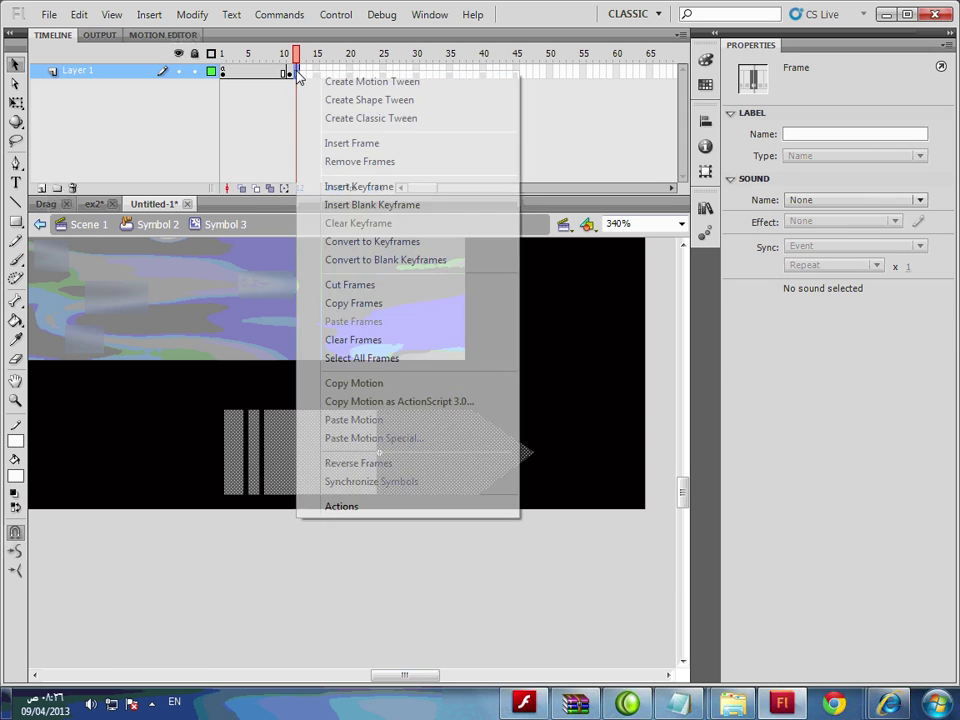
{"action": "left_click", "coordinate": [358, 163]}
- Add the action stop() to frame 11 of the arrow clip
{"action": "right_click", "coordinate": [291, 74]}
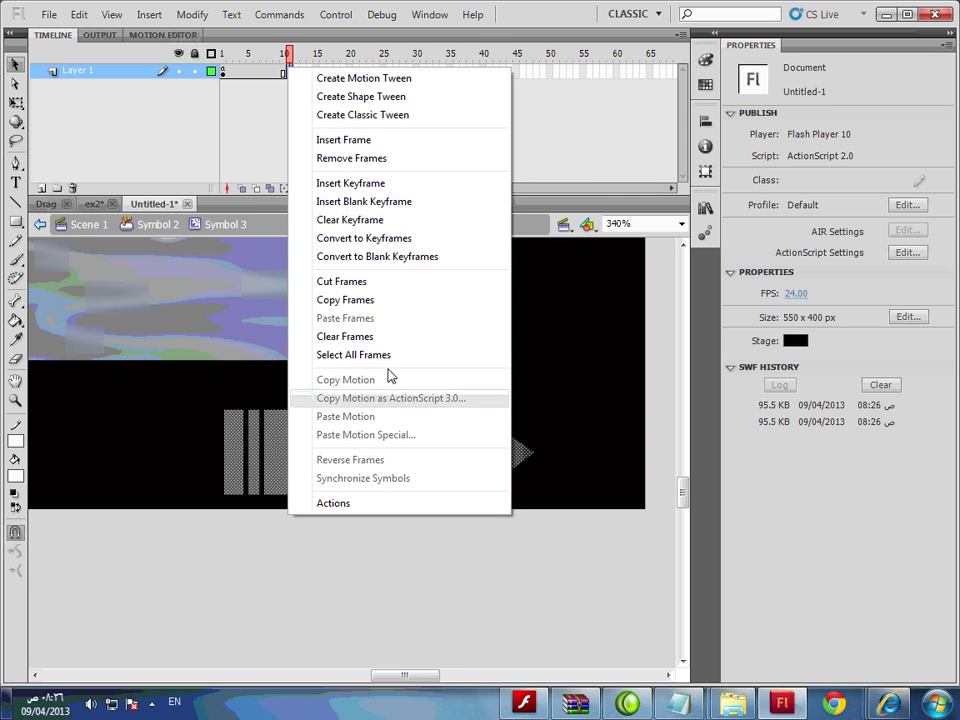
{"action": "left_click", "coordinate": [403, 503]}
{"action": "type", "text": "stop()"}
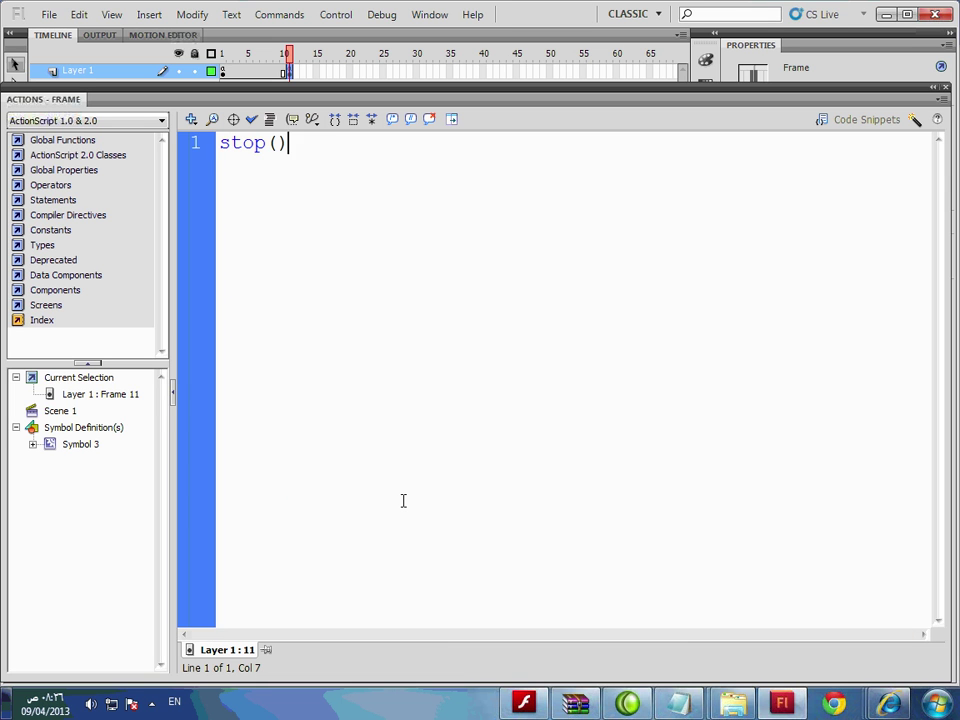
{"action": "left_click", "coordinate": [936, 88]}
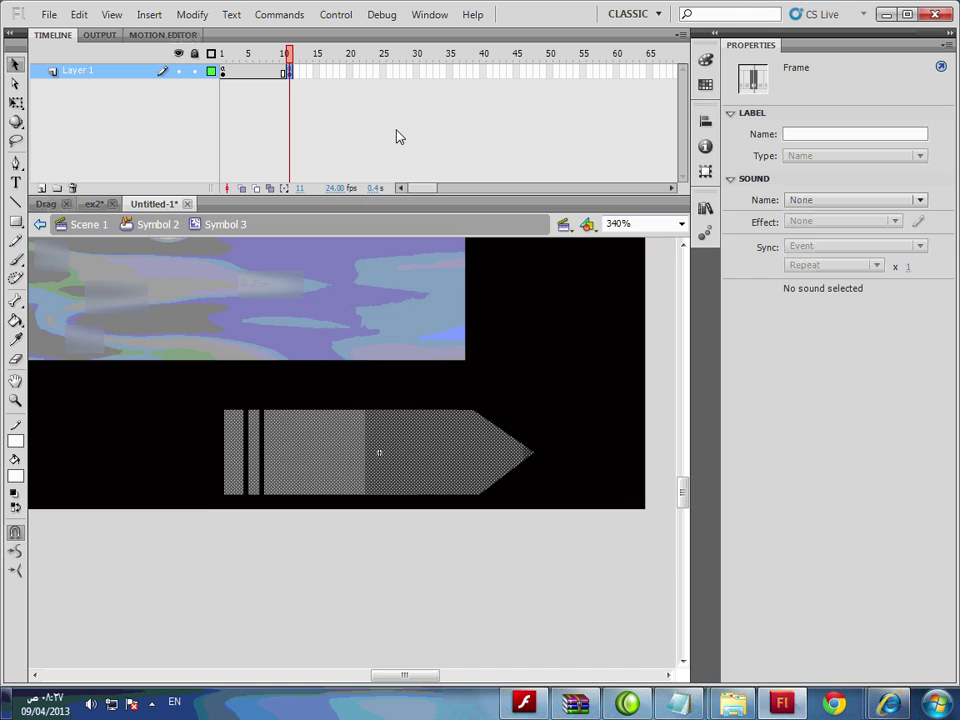
- Delete the whole script from frame 1 of the arrow clip
{"action": "right_click", "coordinate": [225, 74]}
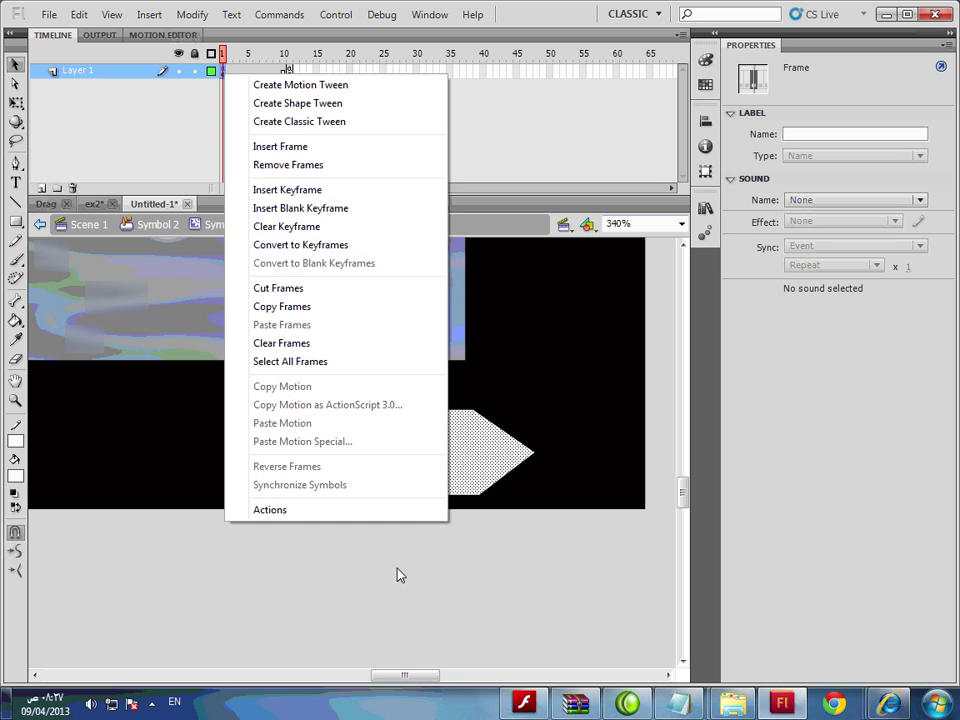
{"action": "left_click", "coordinate": [385, 512]}
{"action": "key", "text": "ctrl+a"}
{"action": "key", "text": "Delete"}
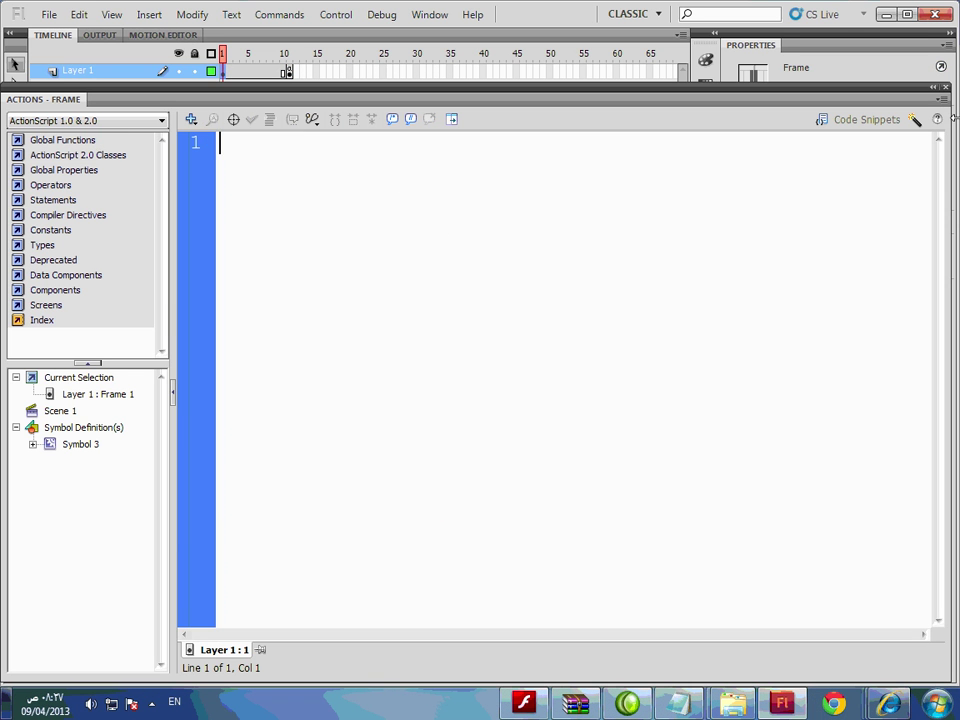
{"action": "left_click", "coordinate": [946, 88]}
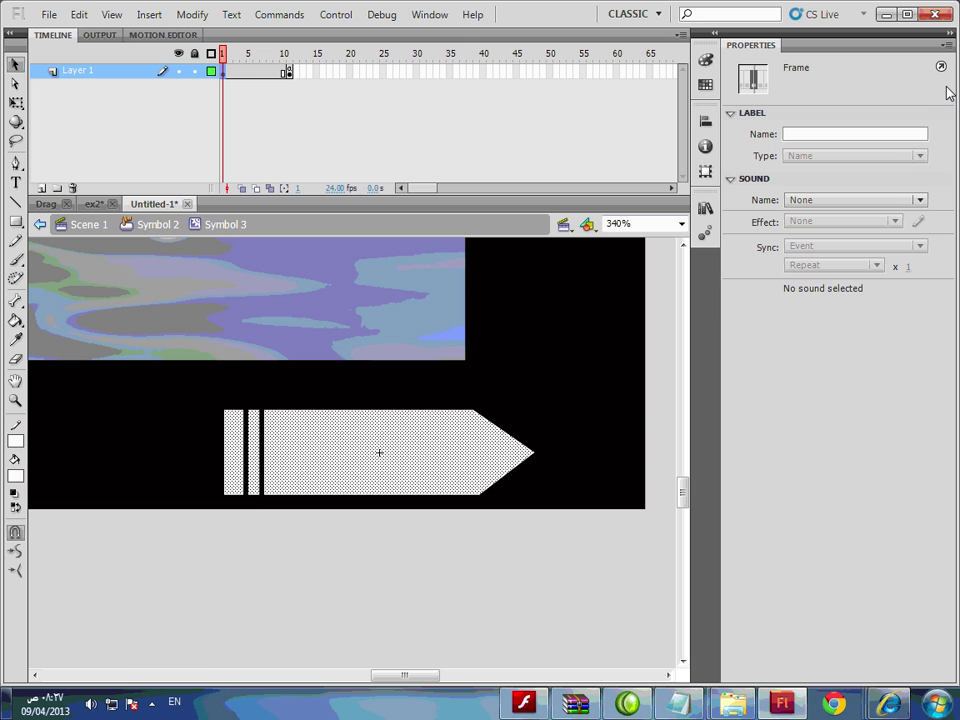
- Create a shape tween between frames 1 and 11 of the arrow clip and test the movie
{"action": "right_click", "coordinate": [259, 71]}
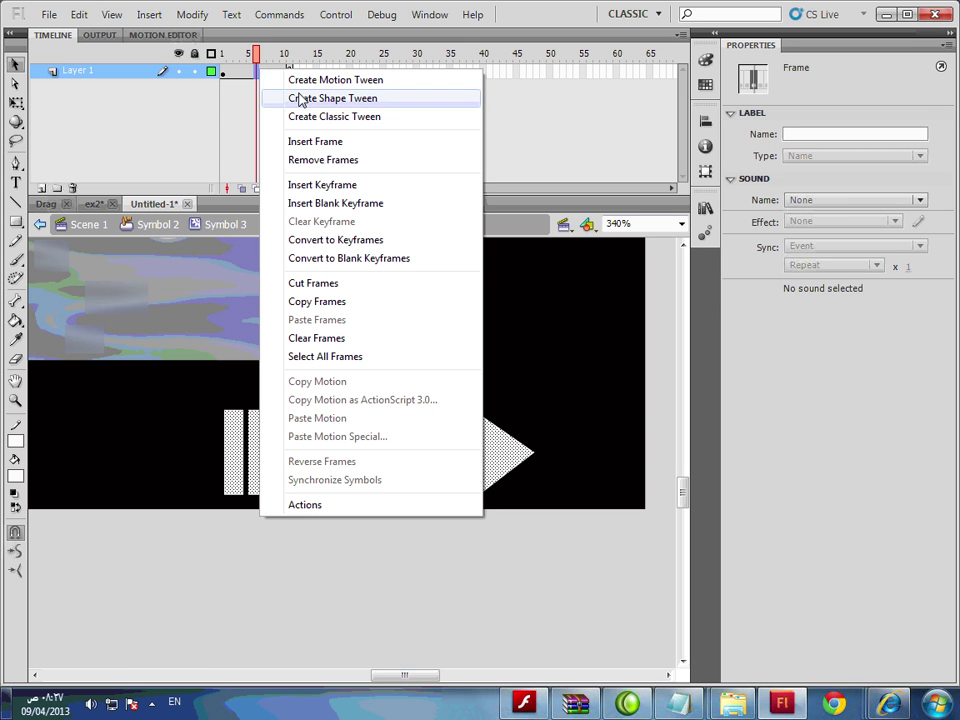
{"action": "left_click", "coordinate": [281, 99]}
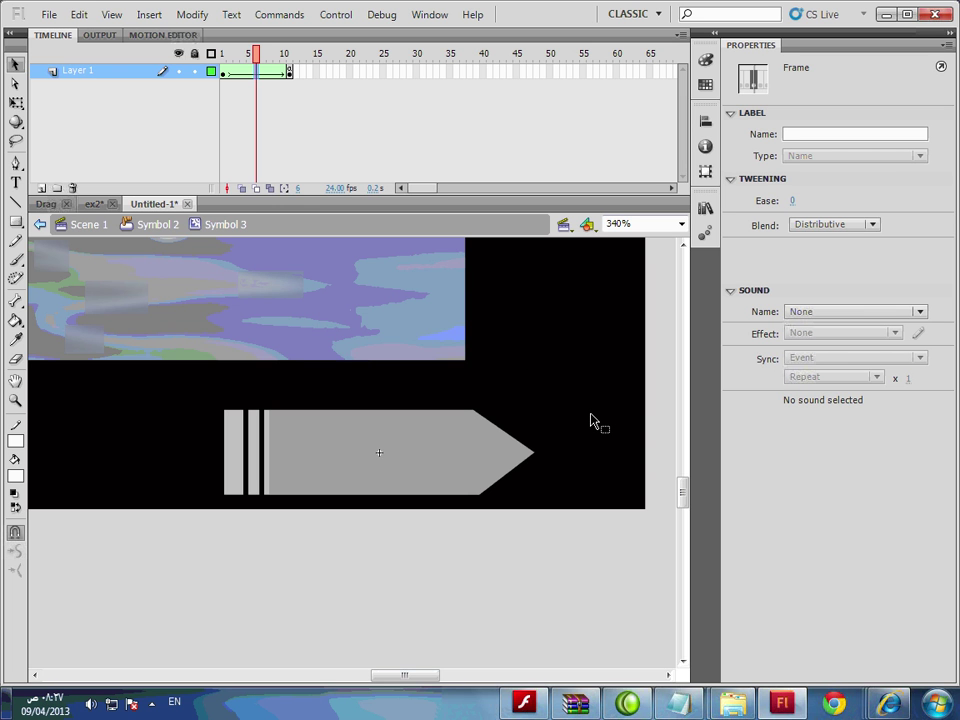
{"action": "key", "text": "ctrl+Return"}
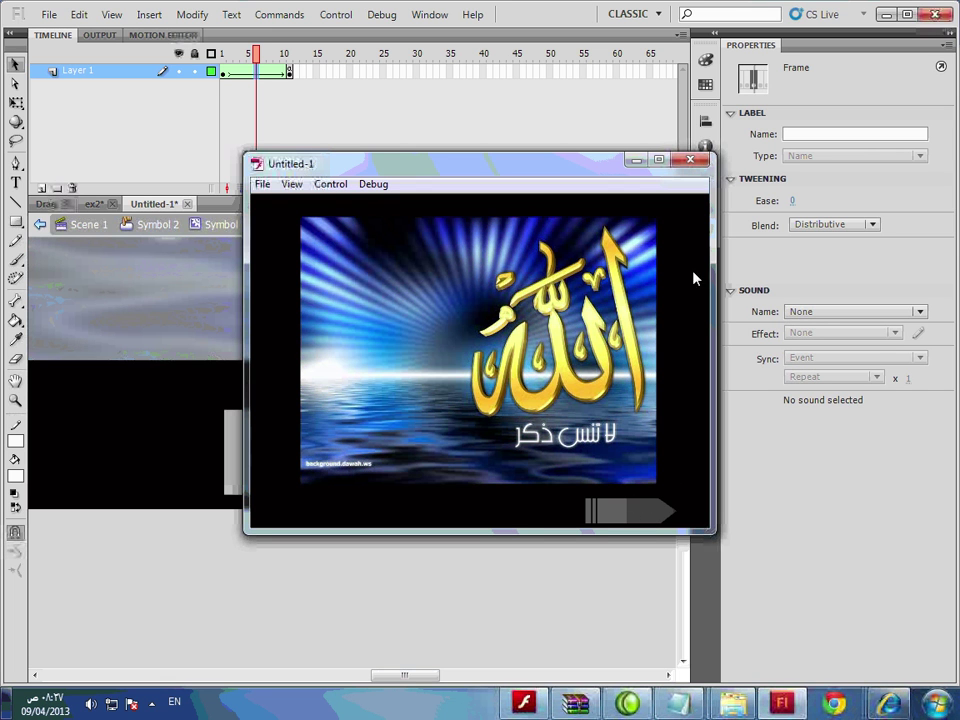
{"action": "left_click", "coordinate": [692, 160]}
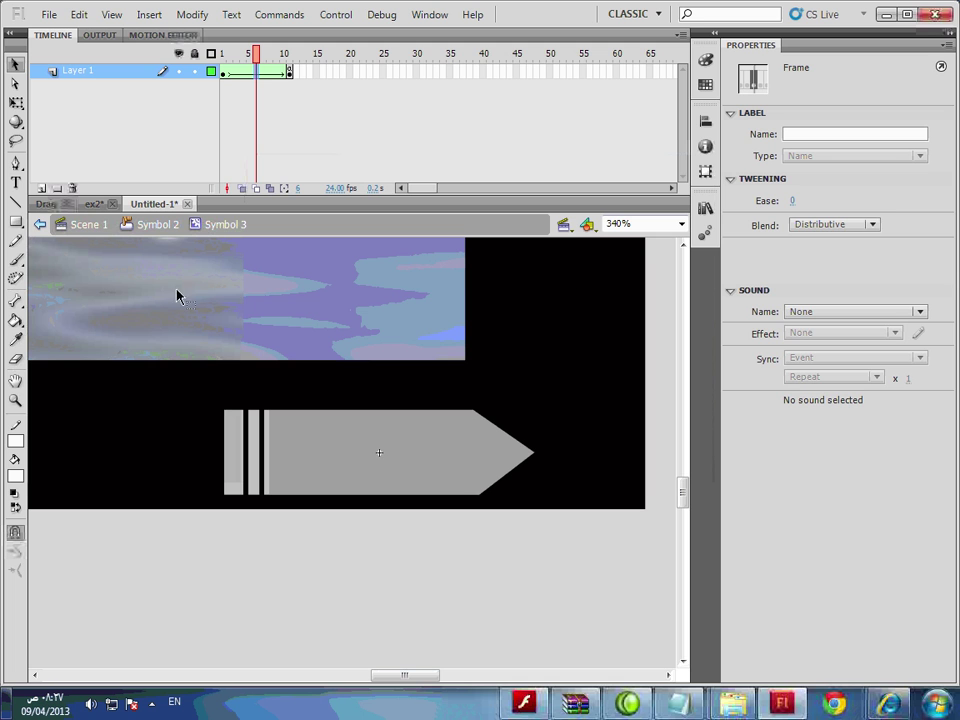
- Back in the button symbol, duplicate the Over state's arrow movie clip as a separate symbol
{"action": "left_click", "coordinate": [157, 224]}
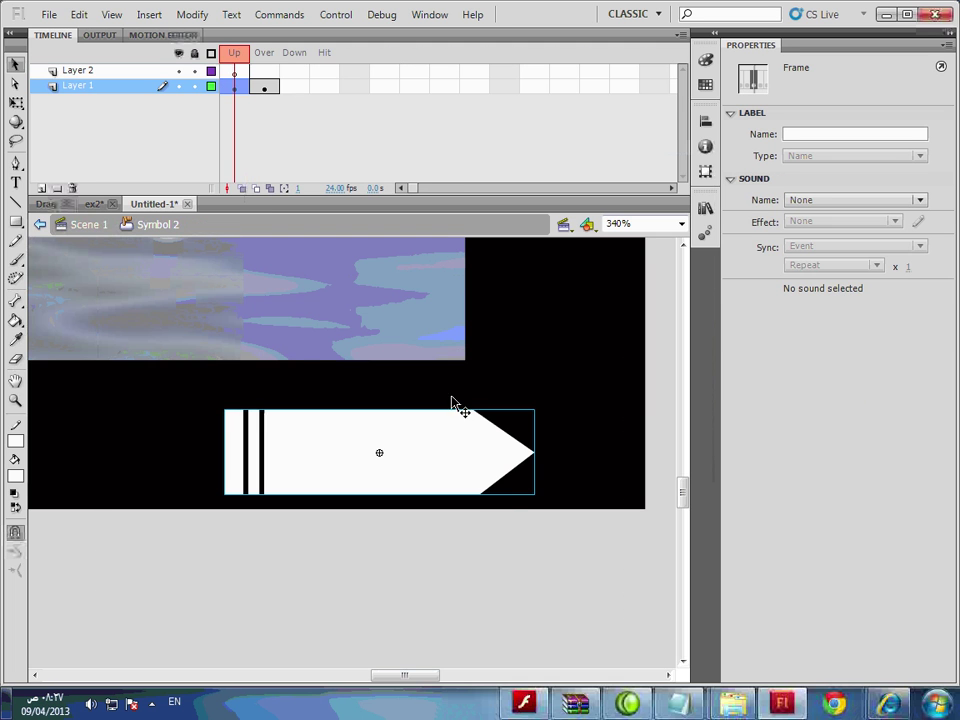
{"action": "left_click", "coordinate": [265, 87]}
{"action": "left_click", "coordinate": [456, 467]}
{"action": "right_click", "coordinate": [454, 469]}
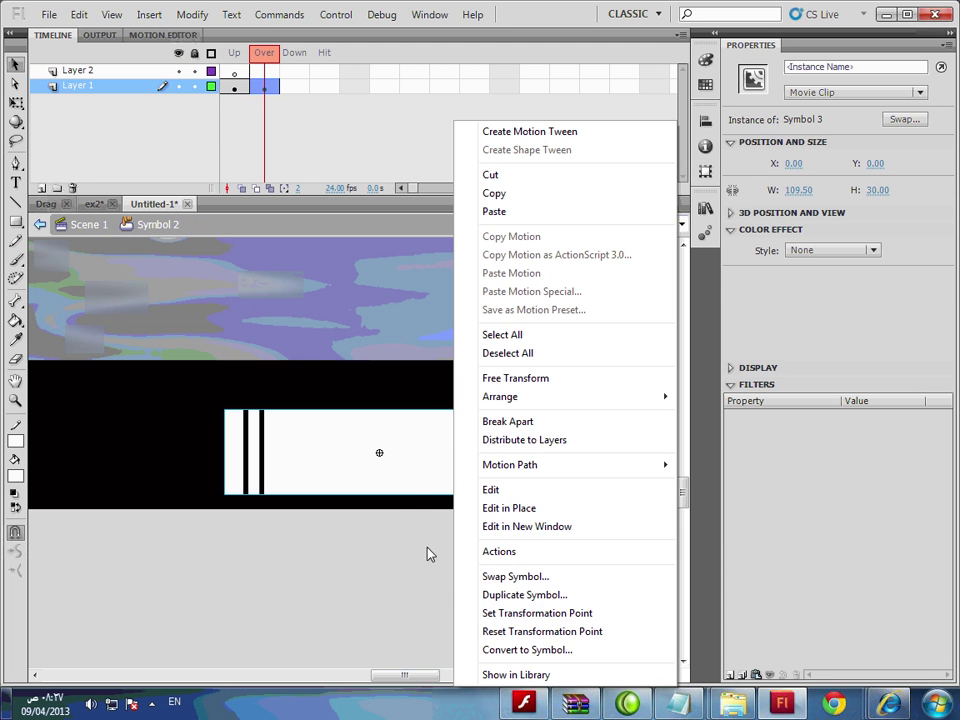
{"action": "left_click", "coordinate": [484, 594]}
{"action": "left_click", "coordinate": [614, 338]}
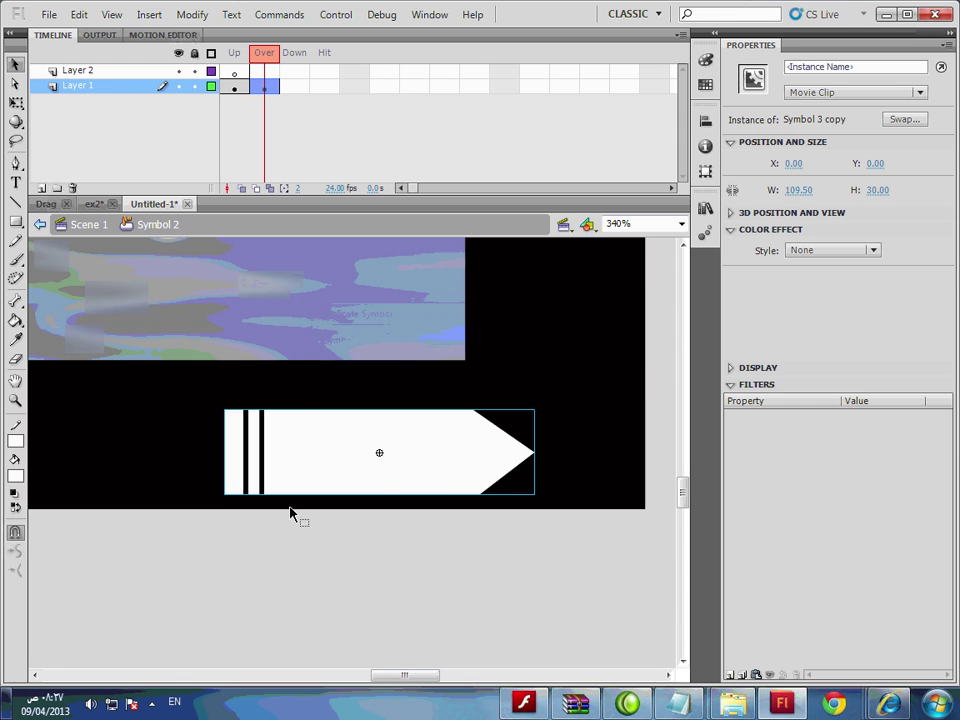
- Inside the duplicated arrow clip, reverse the order of frames 1 to 11
{"action": "double_click", "coordinate": [418, 463]}
{"action": "left_click", "coordinate": [289, 72]}
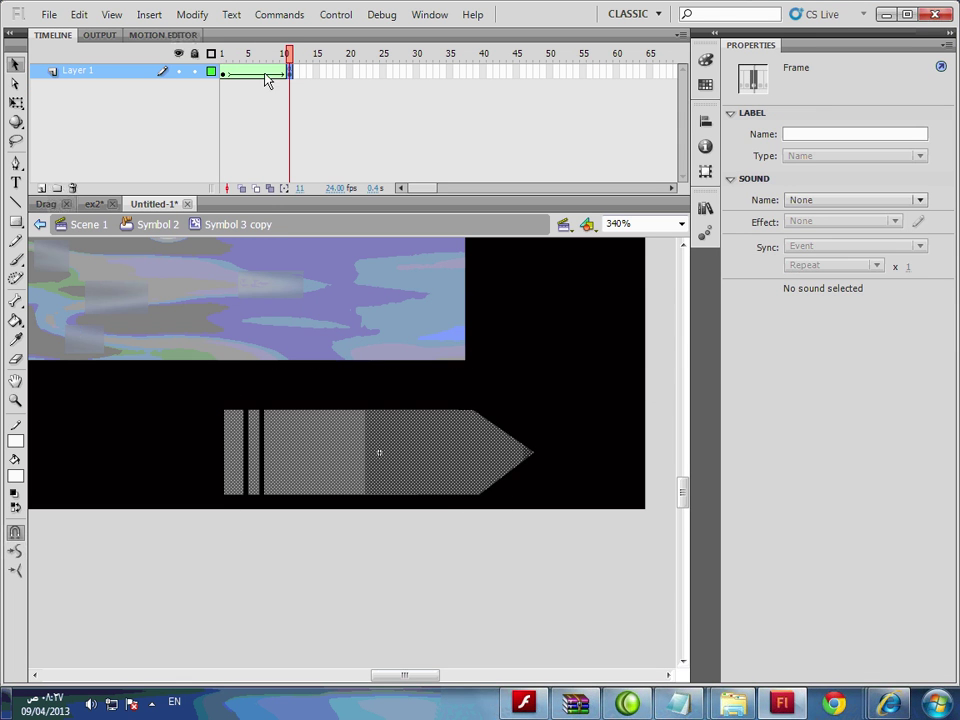
{"action": "left_click", "coordinate": [229, 78]}
{"action": "right_click", "coordinate": [231, 77]}
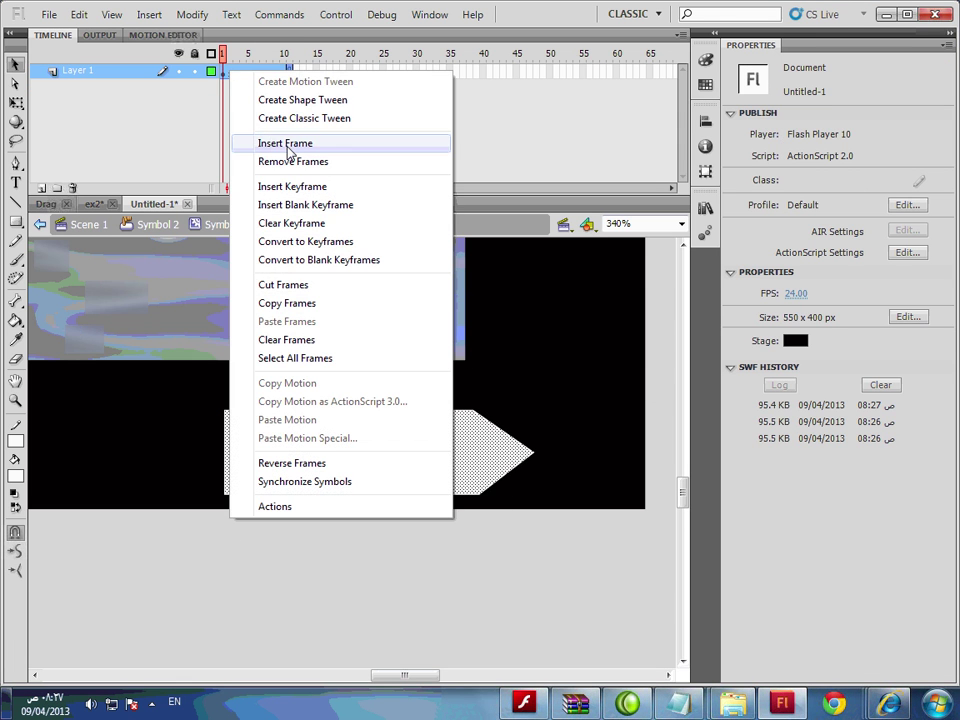
{"action": "left_click", "coordinate": [321, 465]}
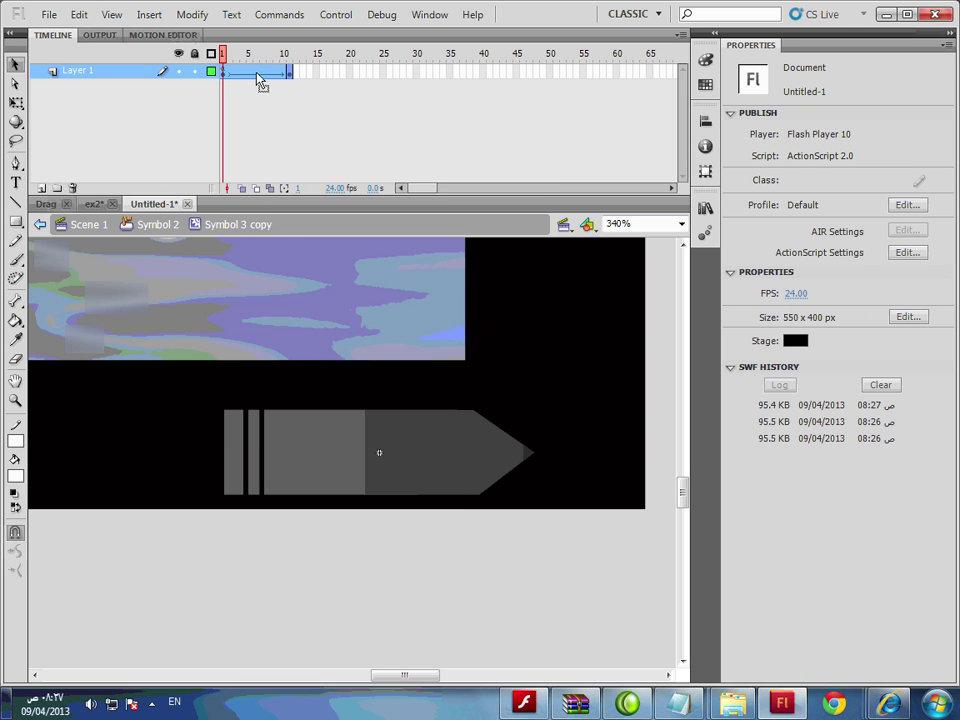
- Move the stop() action from frame 1 to frame 11 of the duplicated clip, then test the movie
{"action": "left_click", "coordinate": [221, 71]}
{"action": "right_click", "coordinate": [222, 71]}
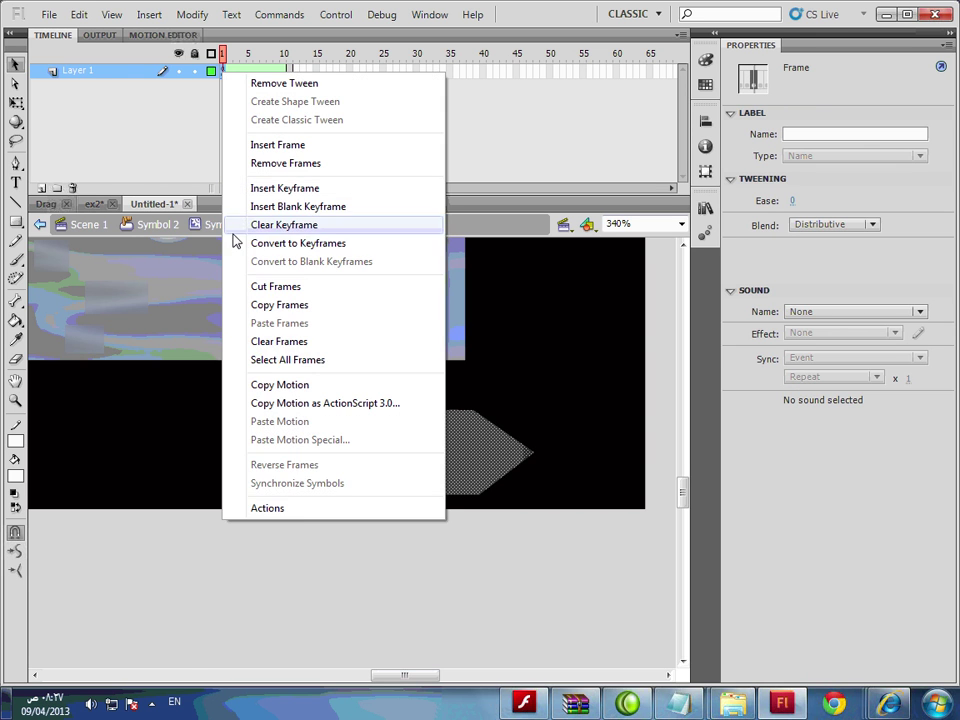
{"action": "left_click", "coordinate": [296, 508]}
{"action": "key", "text": "ctrl+a"}
{"action": "key", "text": "ctrl+x"}
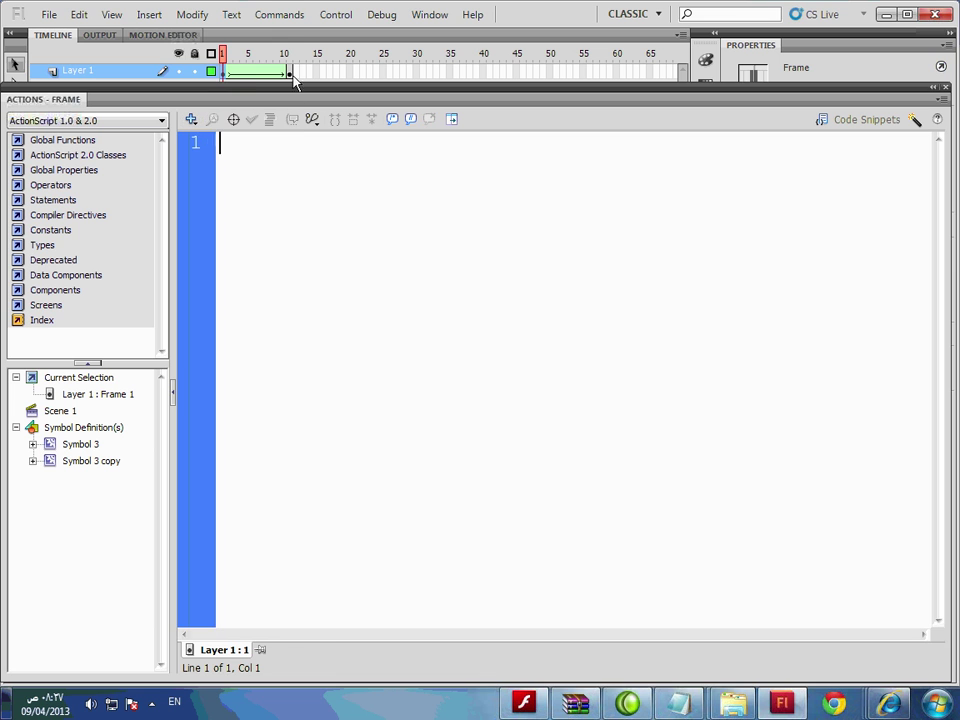
{"action": "left_click", "coordinate": [288, 71]}
{"action": "left_click", "coordinate": [287, 179]}
{"action": "key", "text": "ctrl+v"}
{"action": "key", "text": "ctrl+Return"}
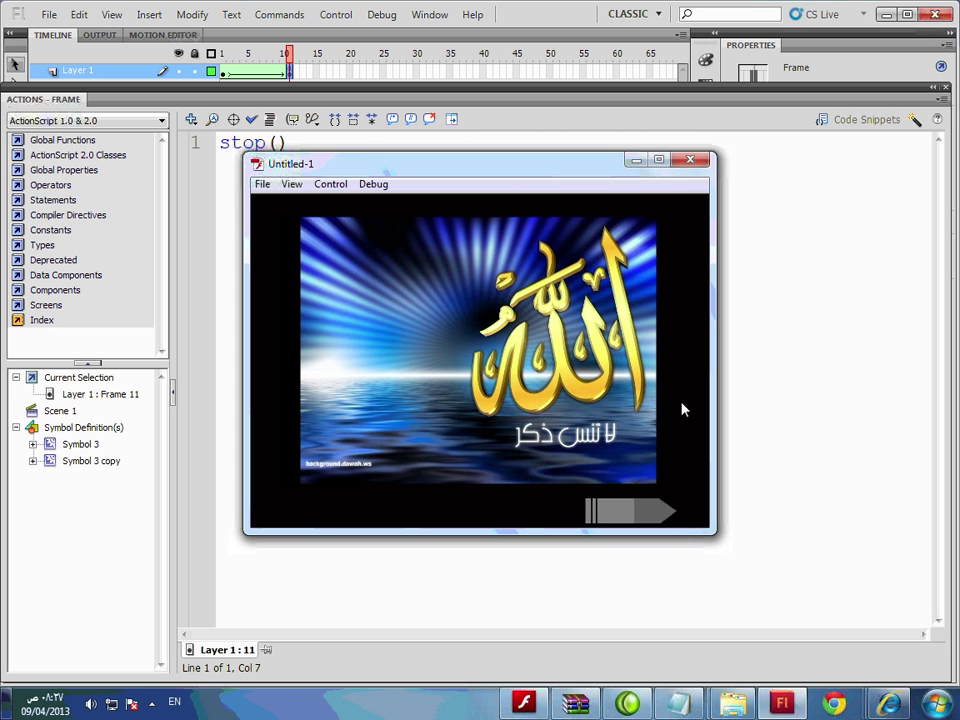
{"action": "left_click", "coordinate": [690, 160]}
{"action": "left_click", "coordinate": [946, 87]}
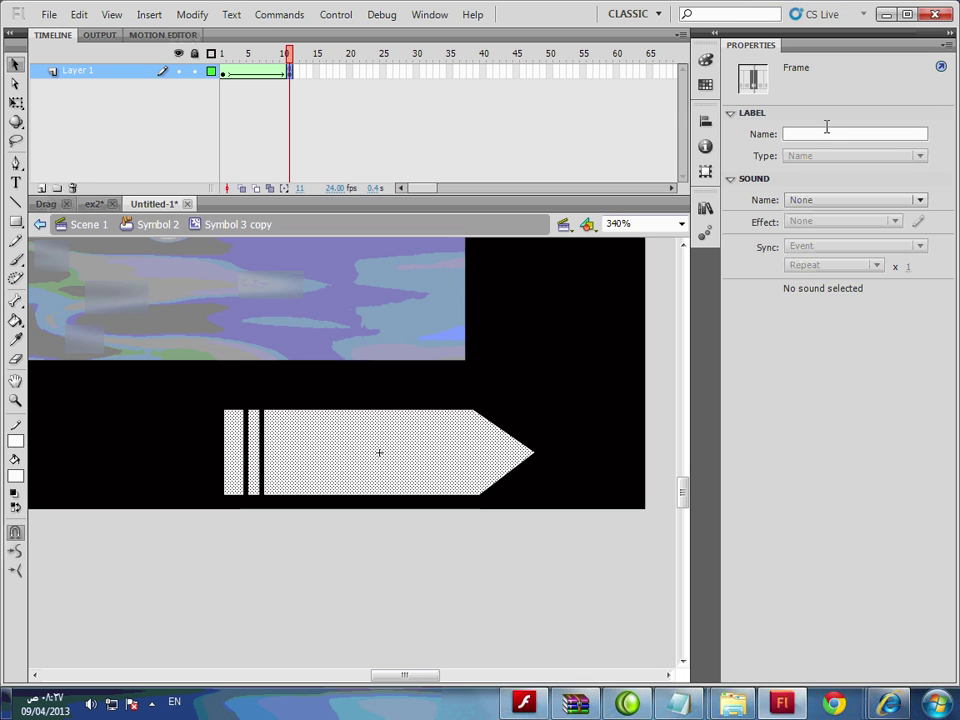
- Return to Scene 1 and move the arrow button leftward to about X 435, keeping it below the picture
{"action": "left_click", "coordinate": [410, 323]}
{"action": "double_click", "coordinate": [410, 323]}
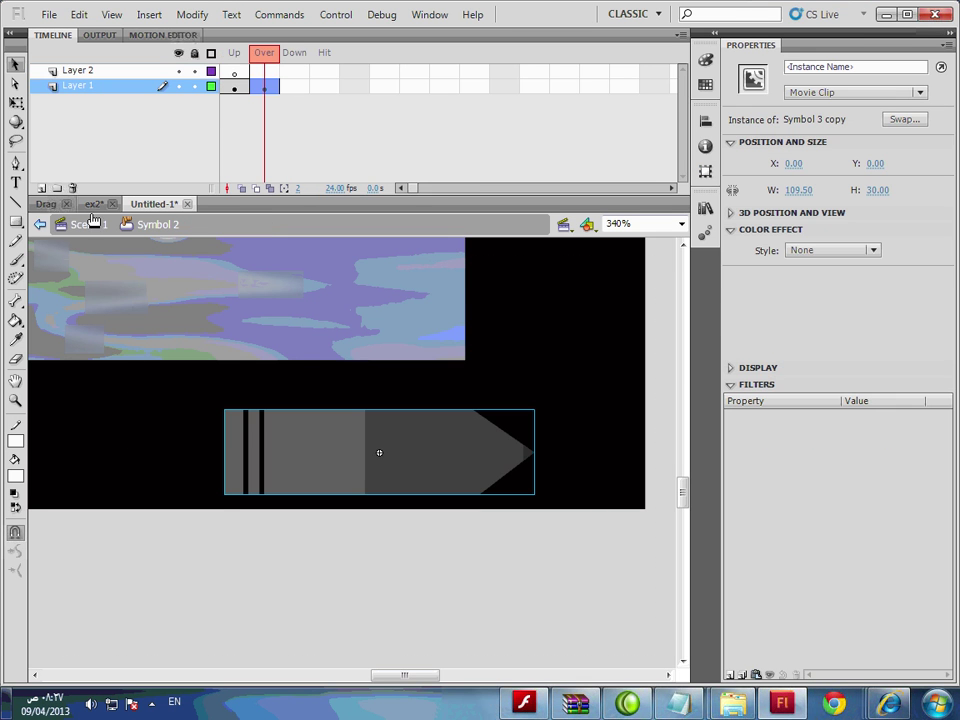
{"action": "left_click", "coordinate": [88, 224]}
{"action": "left_click", "coordinate": [683, 224]}
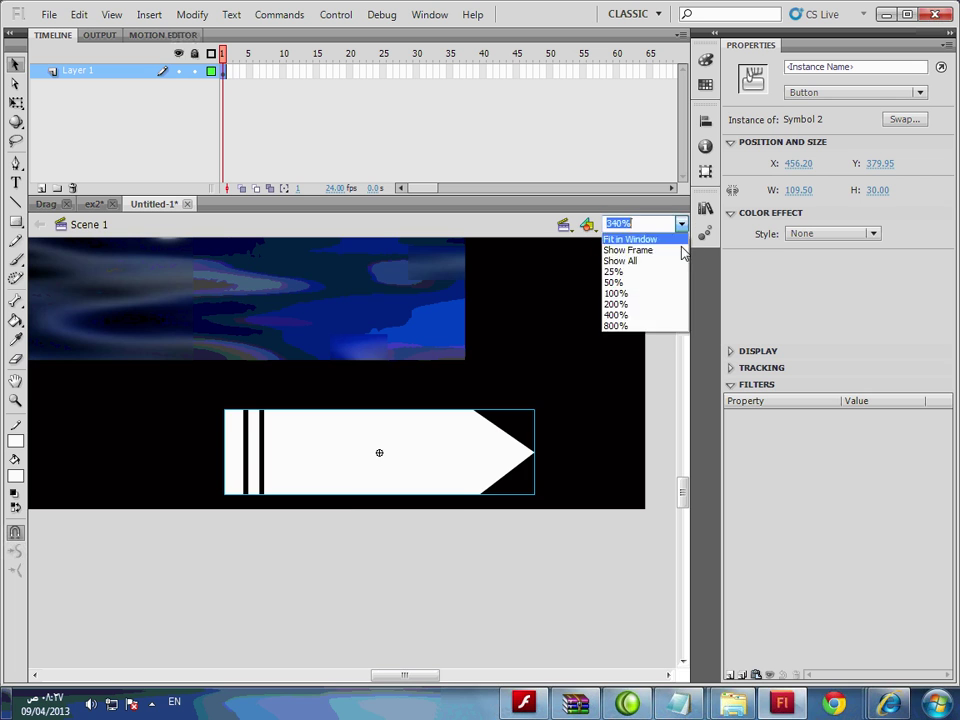
{"action": "left_click", "coordinate": [640, 251]}
{"action": "mouse_move", "coordinate": [573, 653]}
{"action": "left_mouse_down"}
{"action": "mouse_move", "coordinate": [561, 662]}
{"action": "mouse_move", "coordinate": [555, 648]}
{"action": "left_mouse_up"}
{"action": "left_click", "coordinate": [632, 638]}
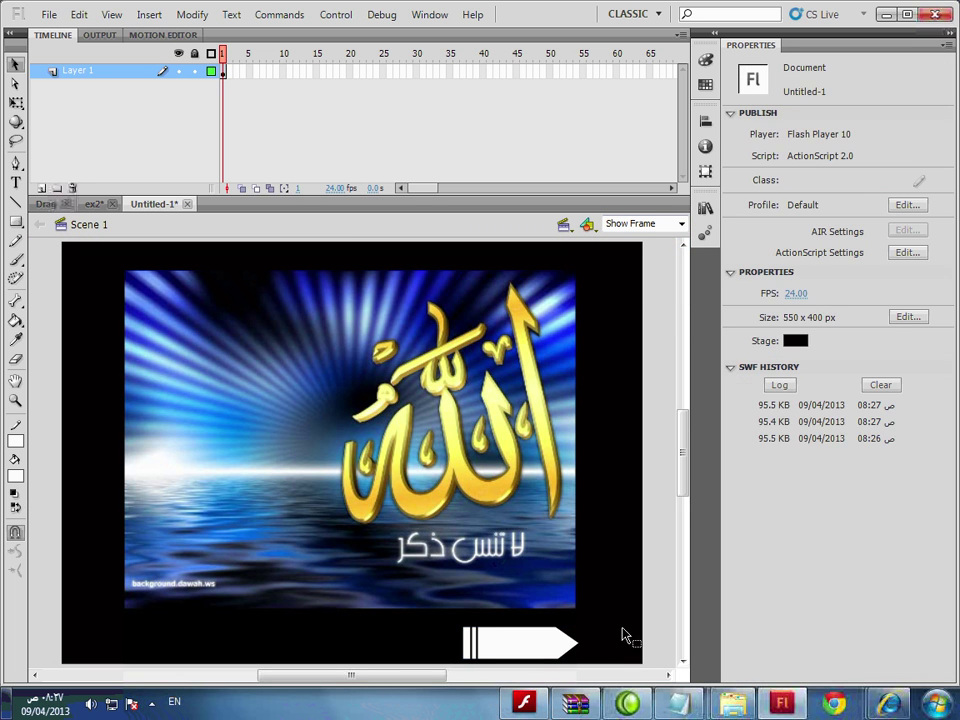
- Paste a copy of the arrow button, flip it horizontally, place it below the picture's left part at about X 137, Y 378, and test the movie
{"action": "left_click", "coordinate": [561, 650]}
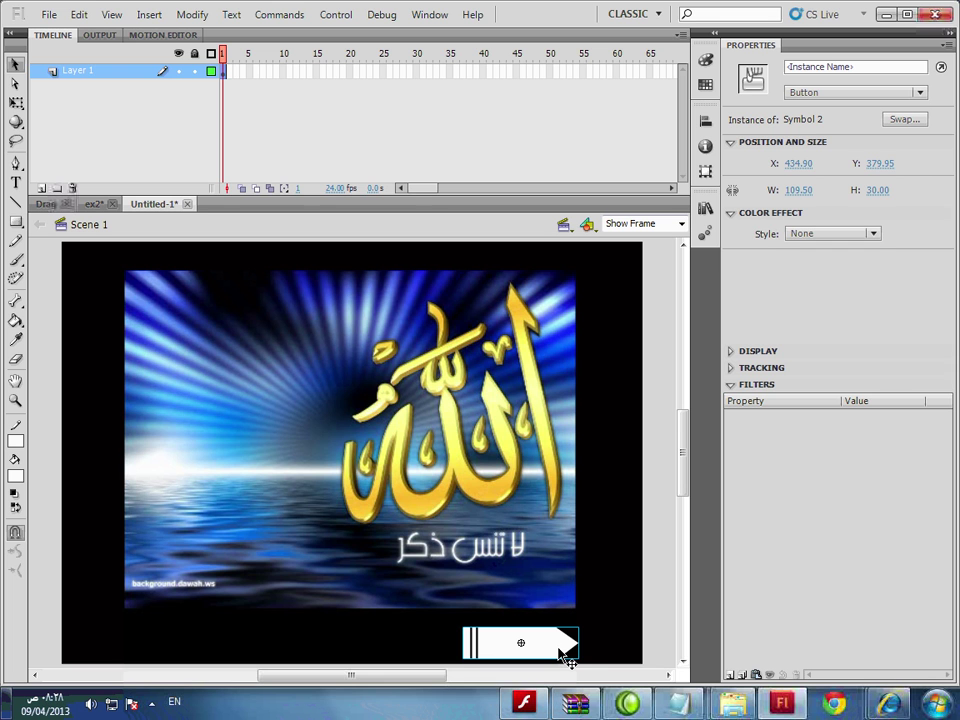
{"action": "key", "text": "ctrl+v"}
{"action": "left_click", "coordinate": [192, 14]}
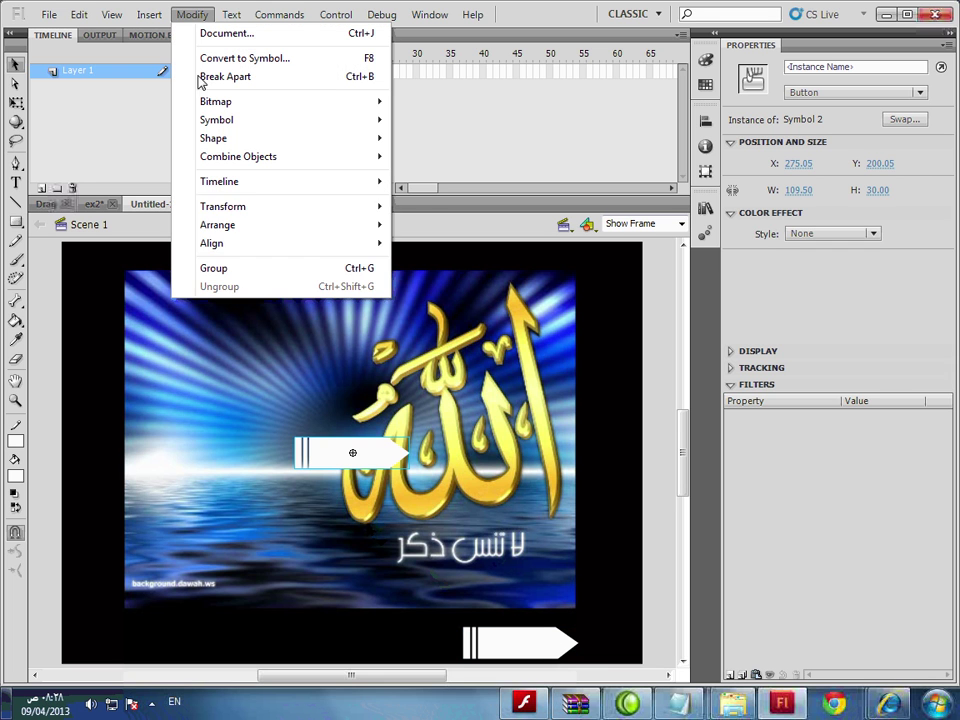
{"action": "mouse_move", "coordinate": [250, 214]}
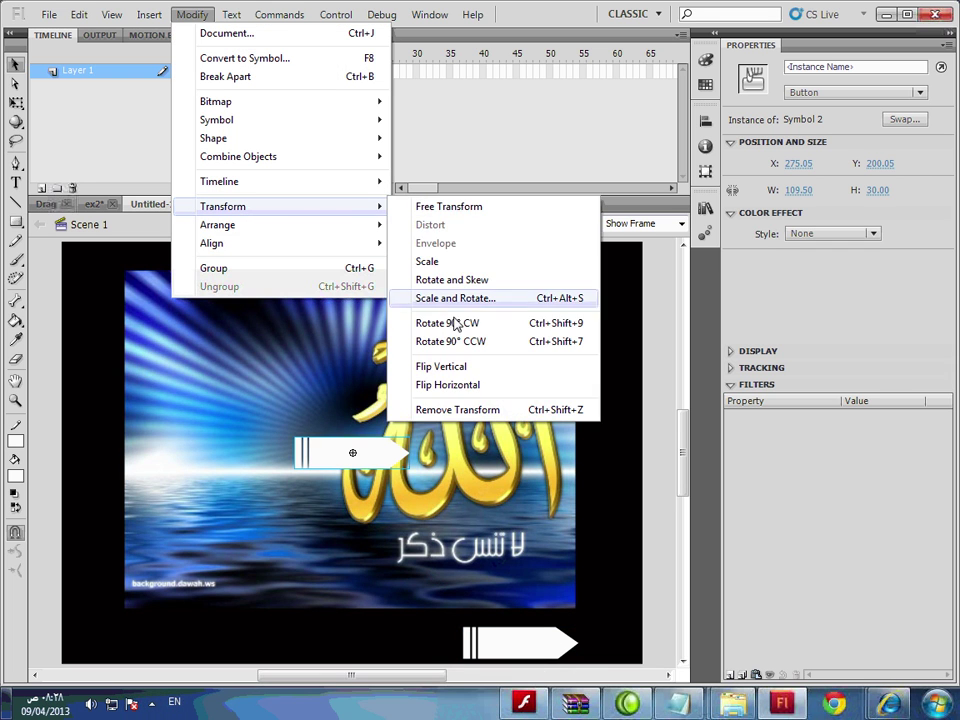
{"action": "left_click", "coordinate": [484, 385]}
{"action": "left_click_drag", "start_coordinate": [377, 454], "coordinate": [222, 640]}
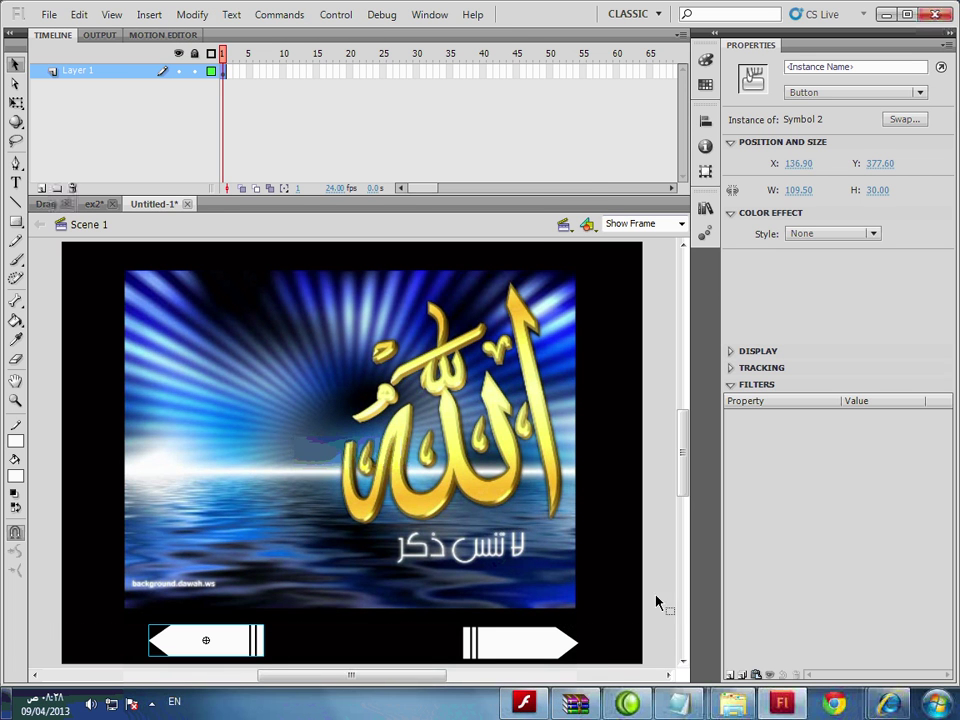
{"action": "key", "text": "ctrl+Return"}
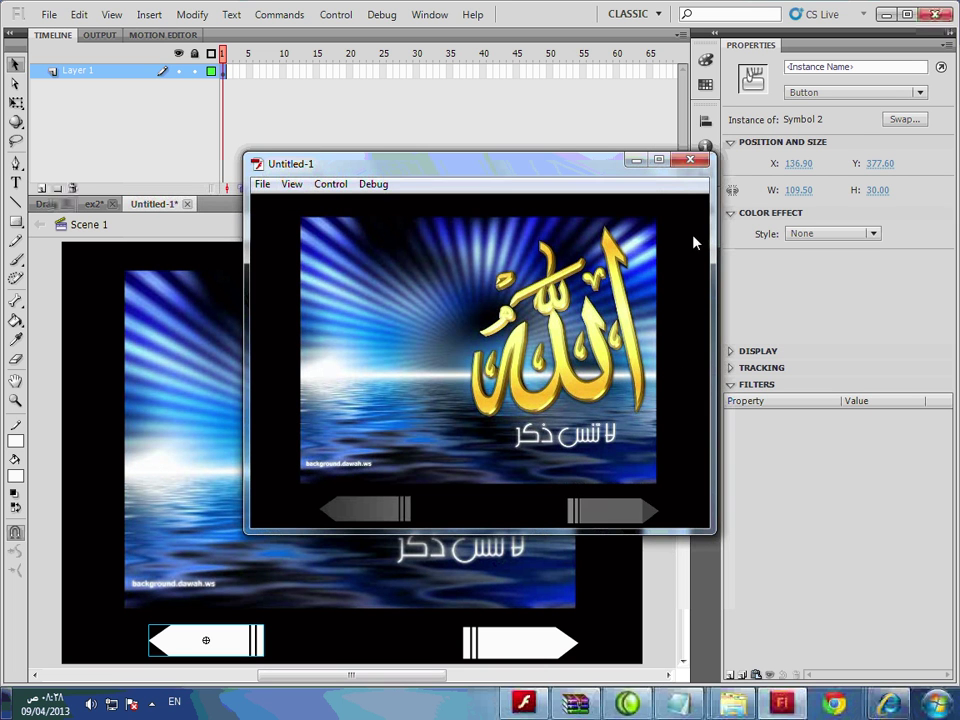
- Close the movie test and move the left-pointing arrow button slightly left, closer to the picture's left edge
{"action": "left_click", "coordinate": [699, 166]}
{"action": "left_click", "coordinate": [624, 570]}
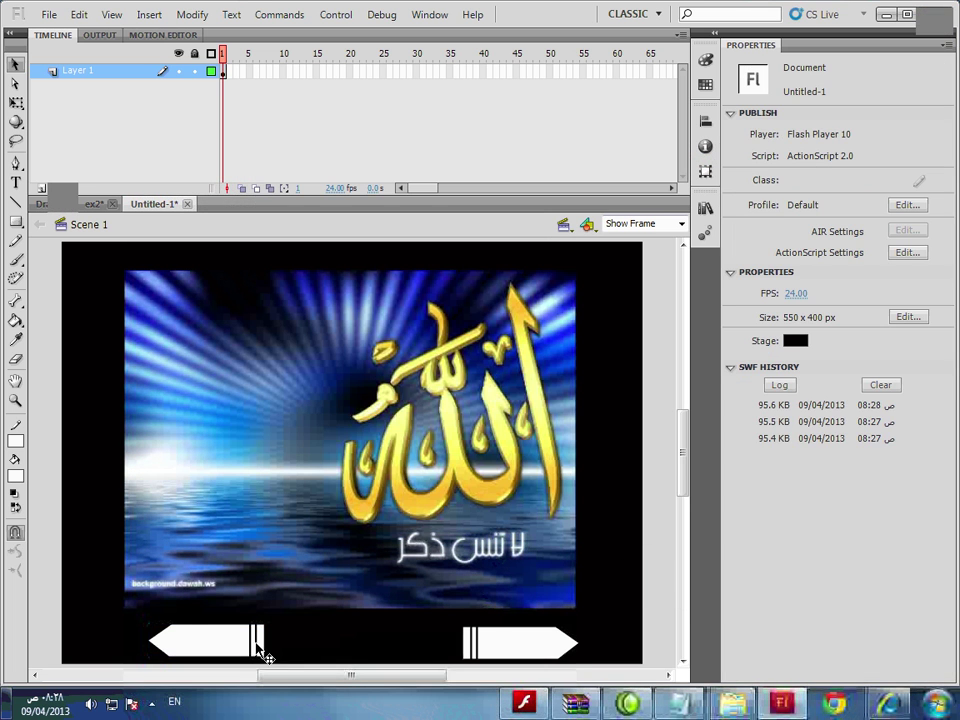
{"action": "left_click", "coordinate": [232, 652]}
{"action": "left_click", "coordinate": [627, 615]}
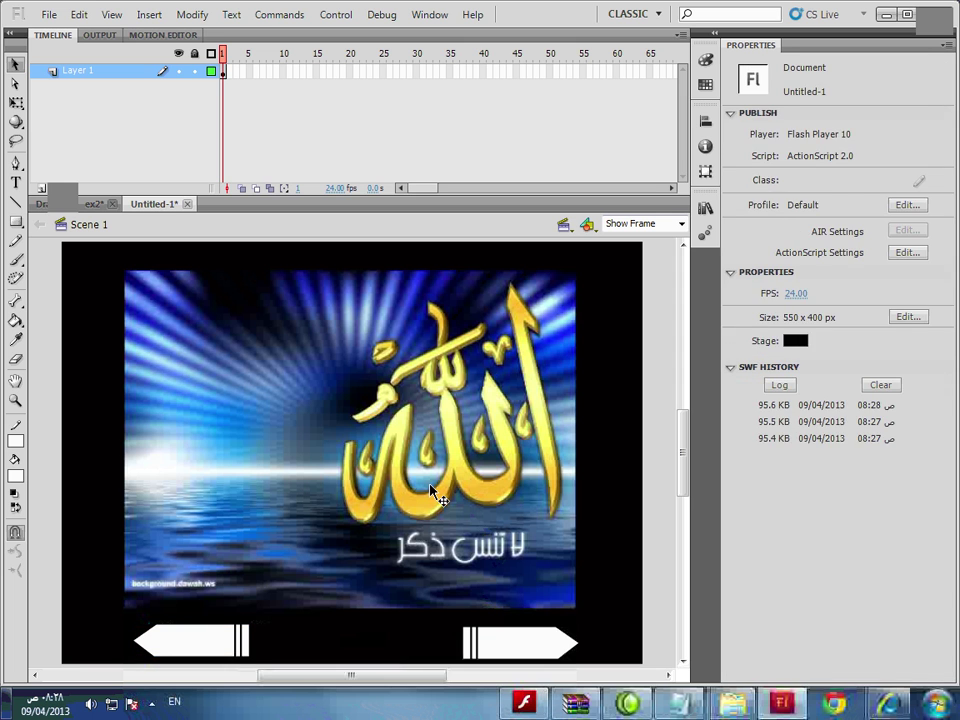
- Give the picture movie clip the instance name loader
{"action": "left_click", "coordinate": [396, 461]}
{"action": "left_click", "coordinate": [834, 66]}
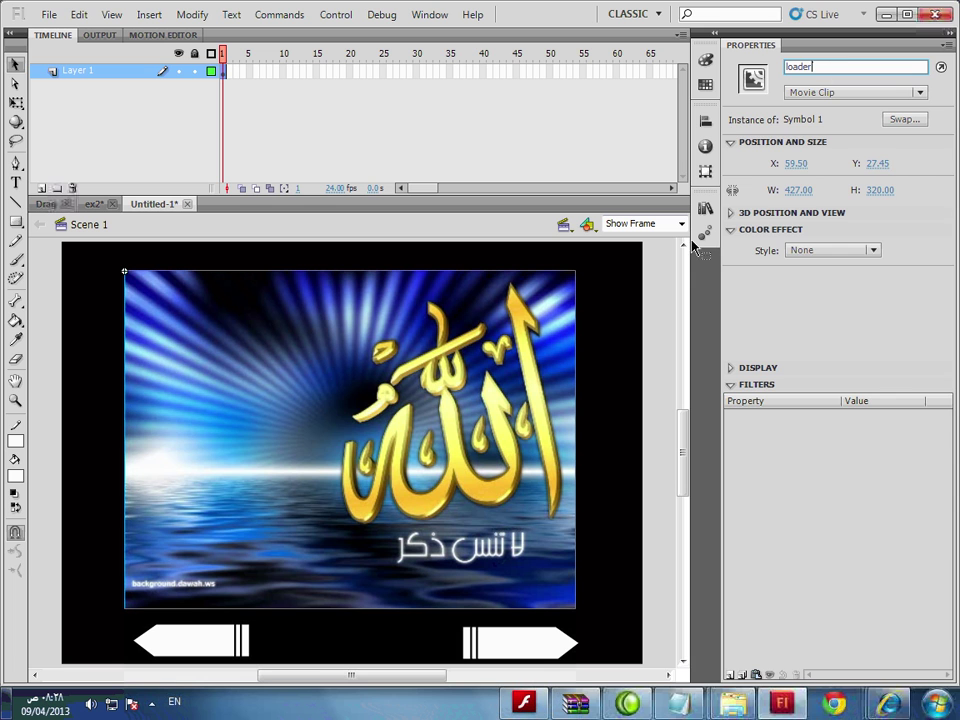
{"action": "left_click", "coordinate": [579, 664]}
- Open the actions of the right-pointing arrow button and write an on(press) handler containing the start of a loadMovie( call
{"action": "right_click", "coordinate": [551, 650]}
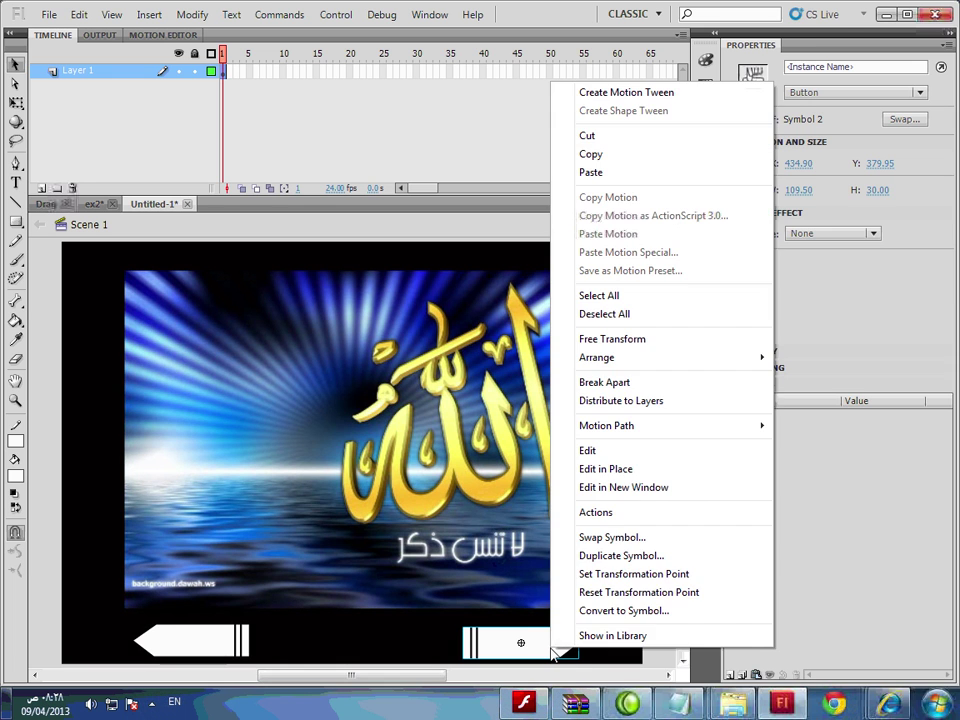
{"action": "left_click", "coordinate": [616, 514]}
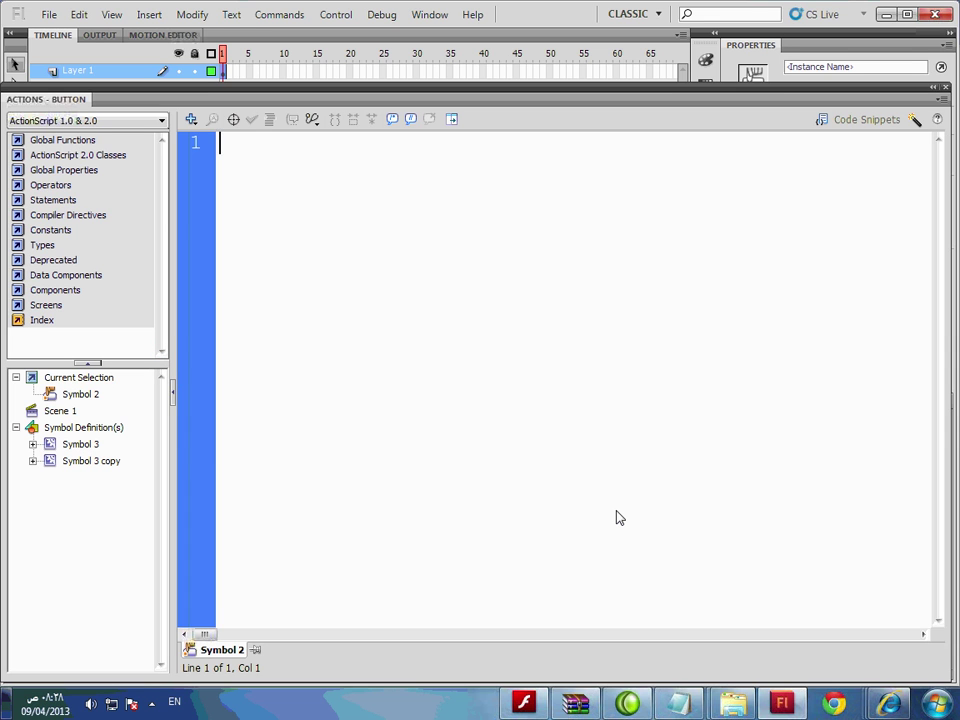
{"action": "type", "text": "on("}
{"action": "key", "text": "Return"}
{"action": "type", "text": ")"}
{"action": "key", "text": "Return"}
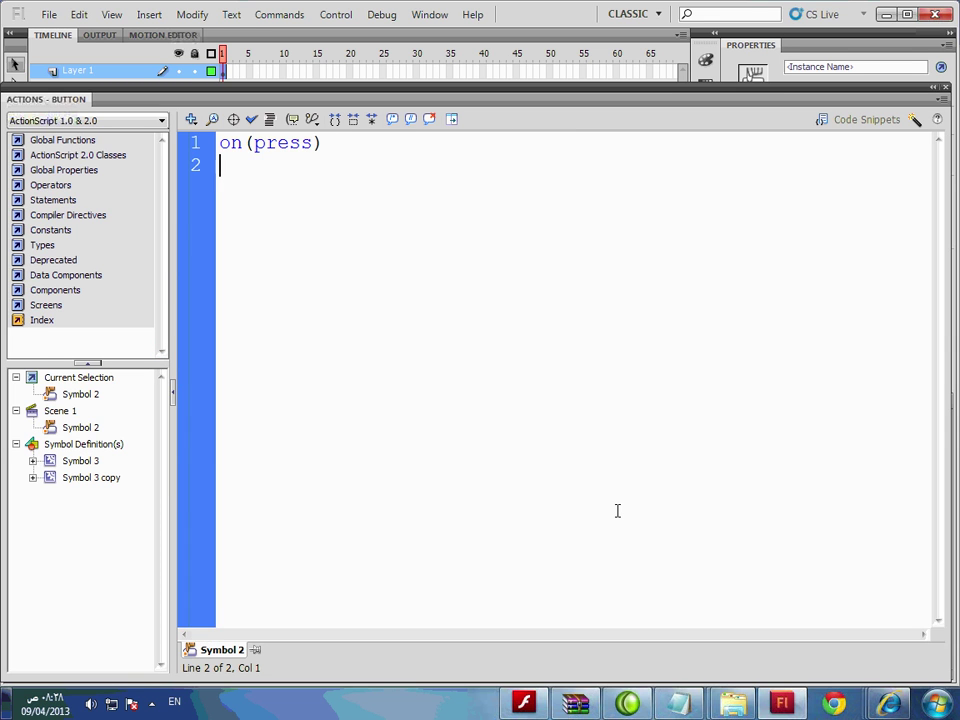
{"action": "type", "text": "{"}
{"action": "key", "text": "Return"}
{"action": "type", "text": "lo"}
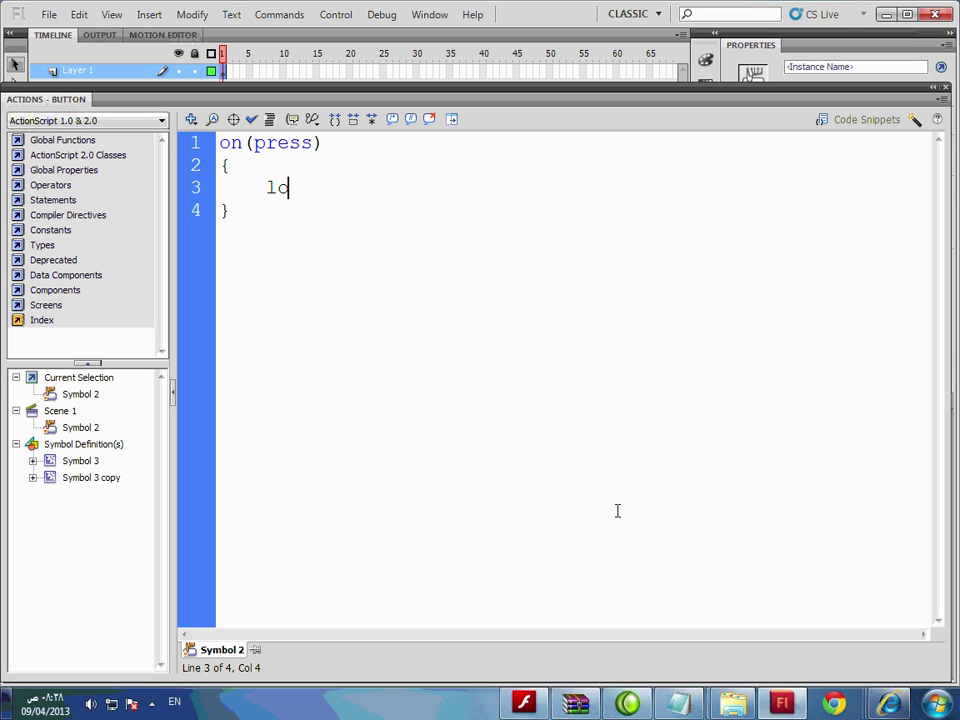
{"action": "type", "text": "adMovie("}
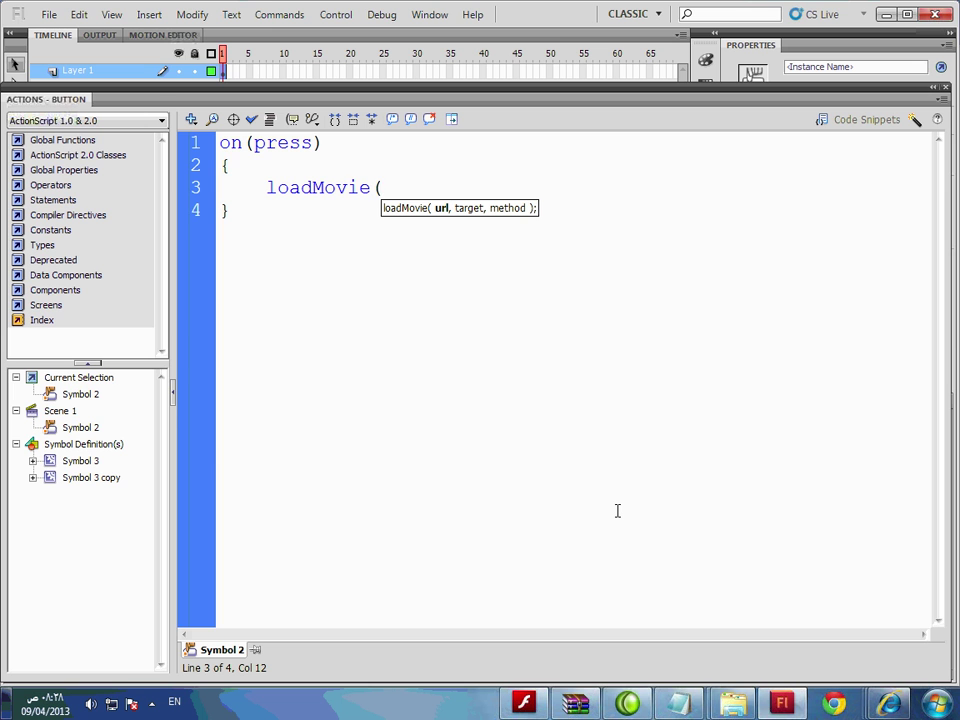
- Start the loadMovie path with "pics/ and check the image file names in the pics folder
{"action": "key", "text": "alt+Tab"}
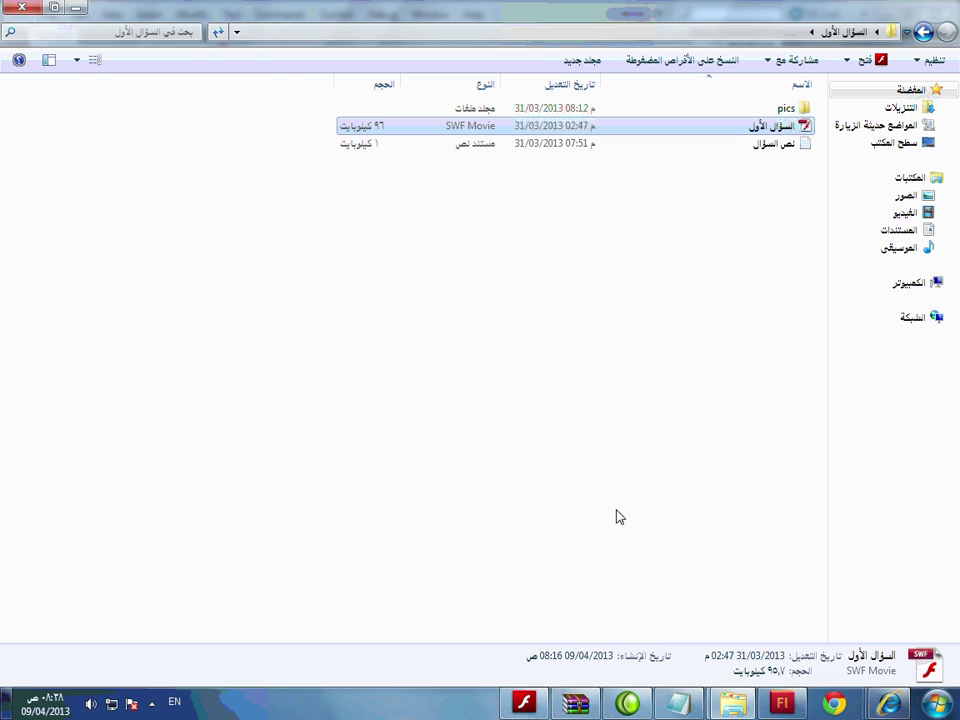
{"action": "key", "text": "alt+Tab"}
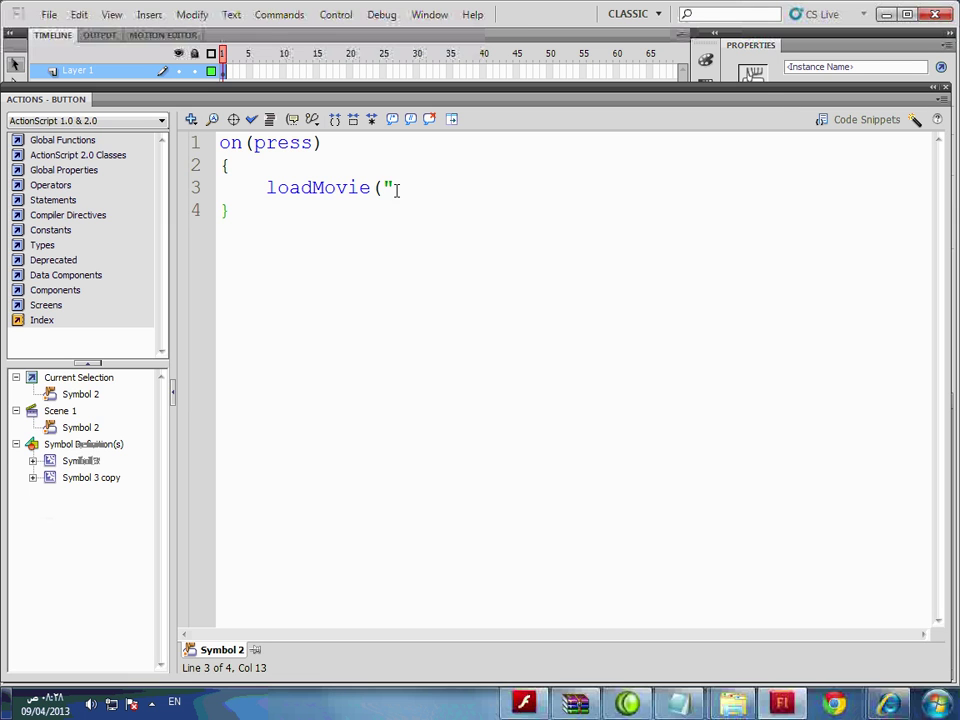
{"action": "type", "text": "p"}
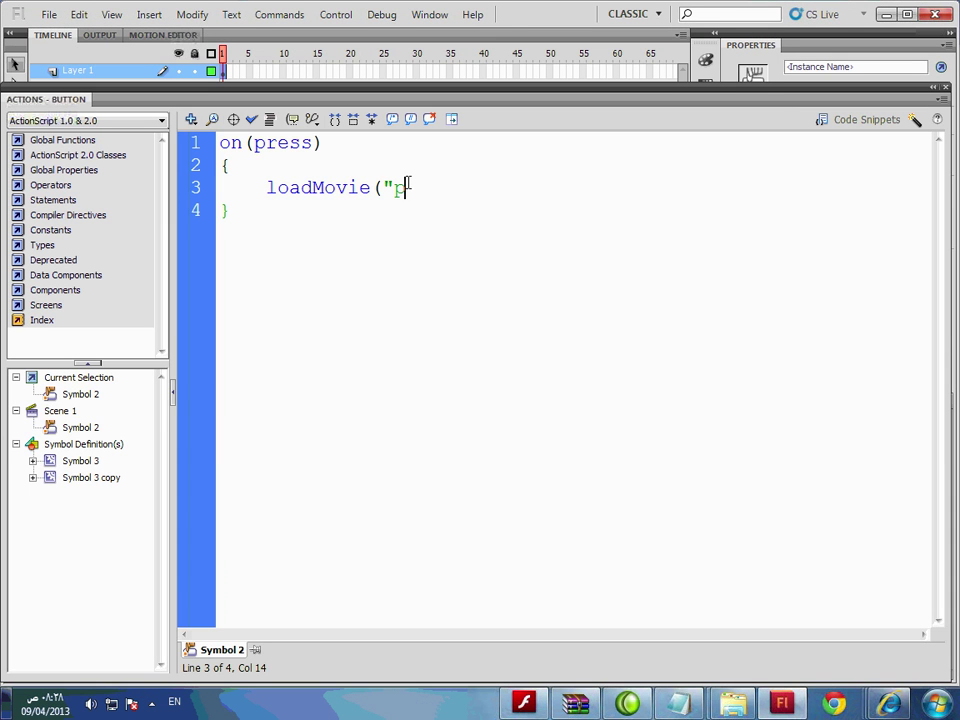
{"action": "type", "text": "eics/"}
{"action": "key", "text": "alt+Tab"}
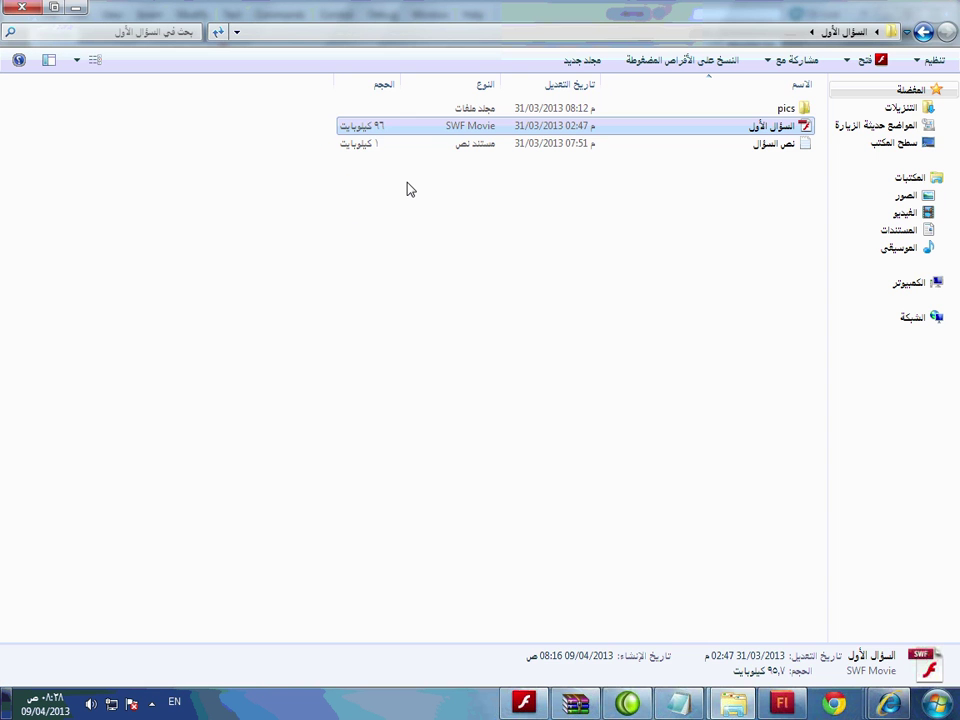
{"action": "key", "text": "Up"}
{"action": "key", "text": "Return"}
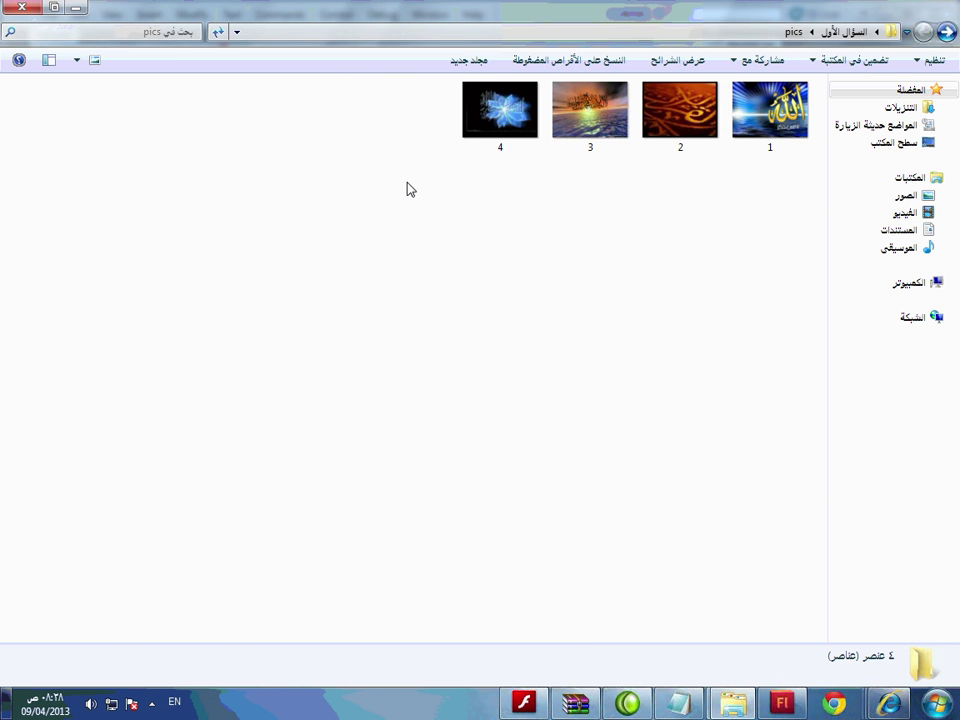
{"action": "key", "text": "alt+Tab"}
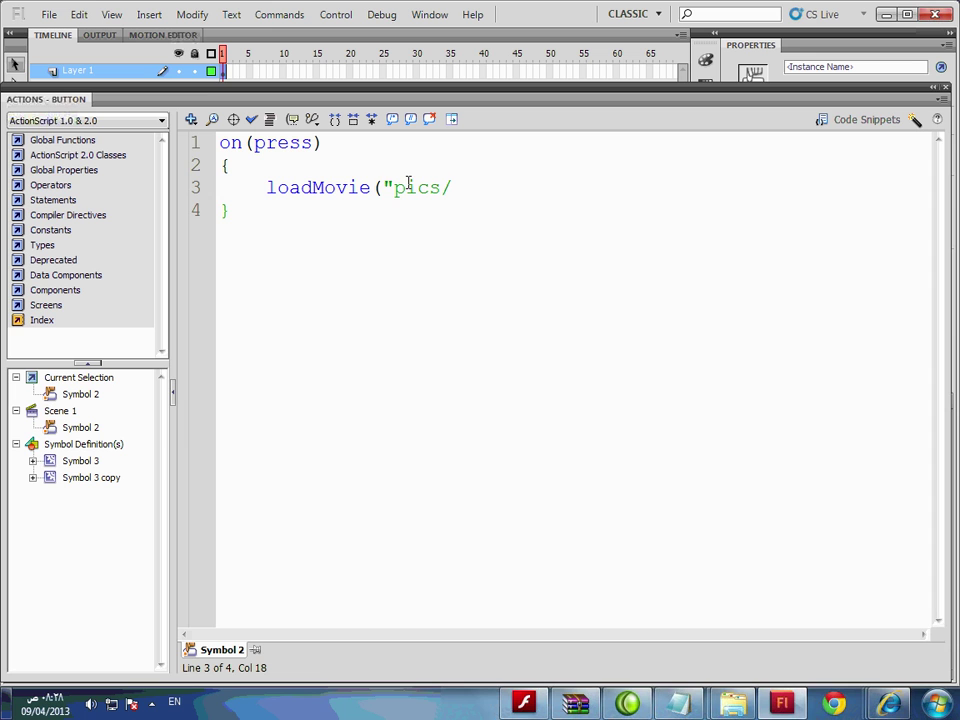
- Complete the call as loadMovie("pics/2.jpg",loader)
{"action": "left_click", "coordinate": [473, 188]}
{"action": "type", "text": "2"}
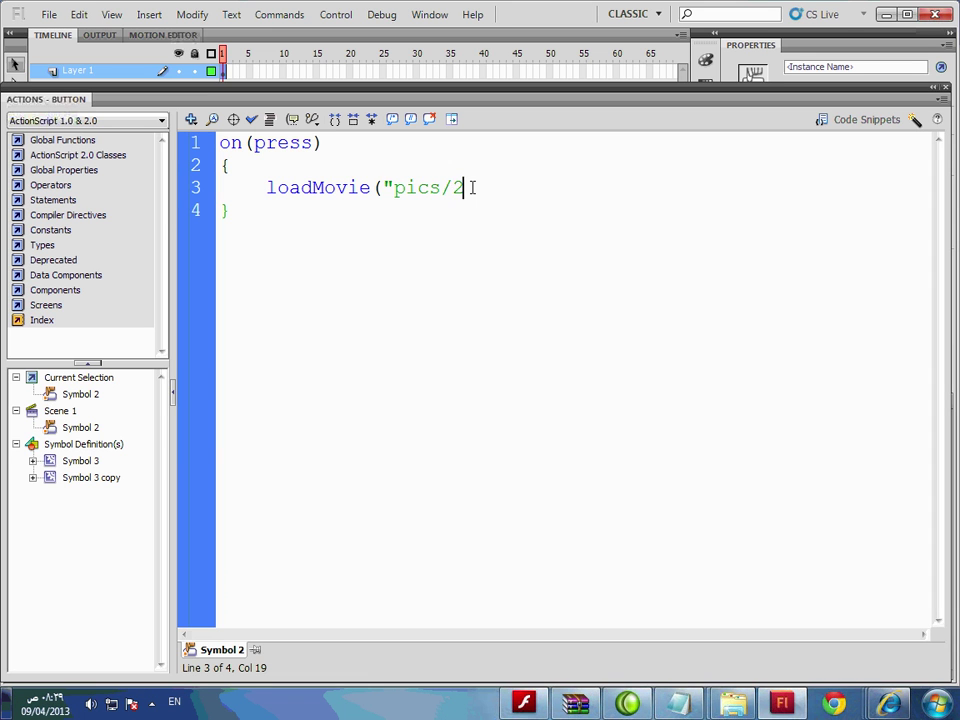
{"action": "type", "text": ".jpg\","}
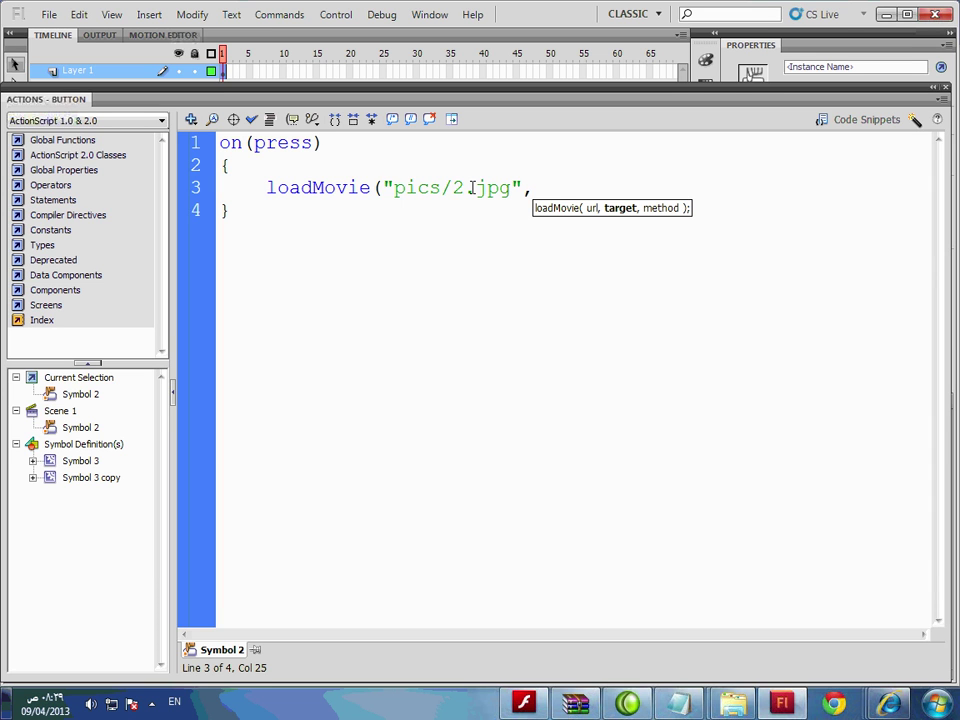
{"action": "type", "text": "loader"}
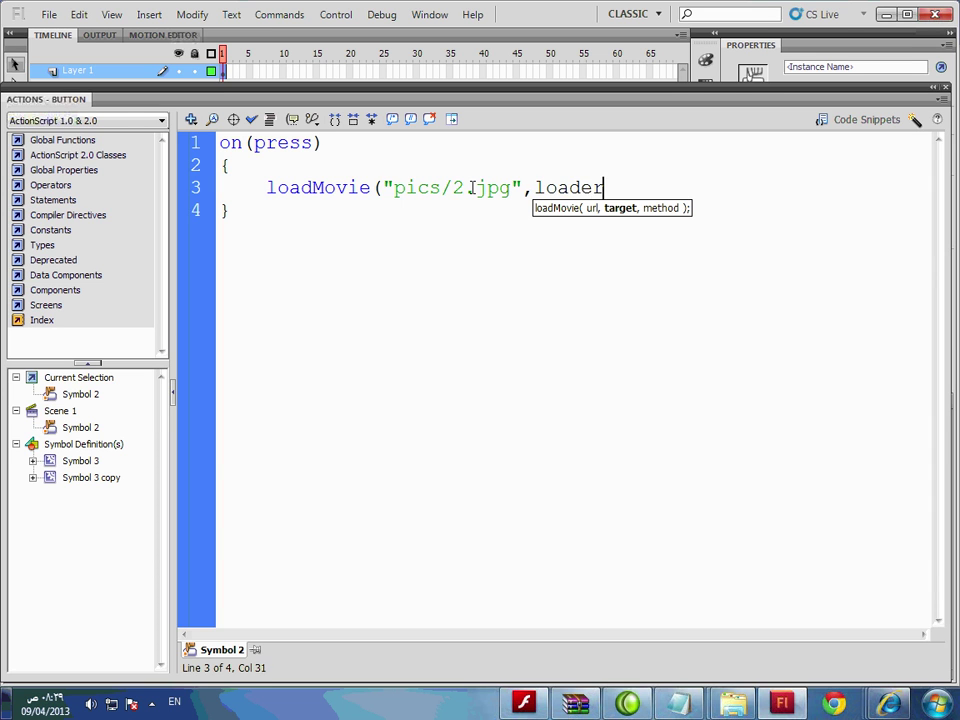
{"action": "type", "text": ")"}
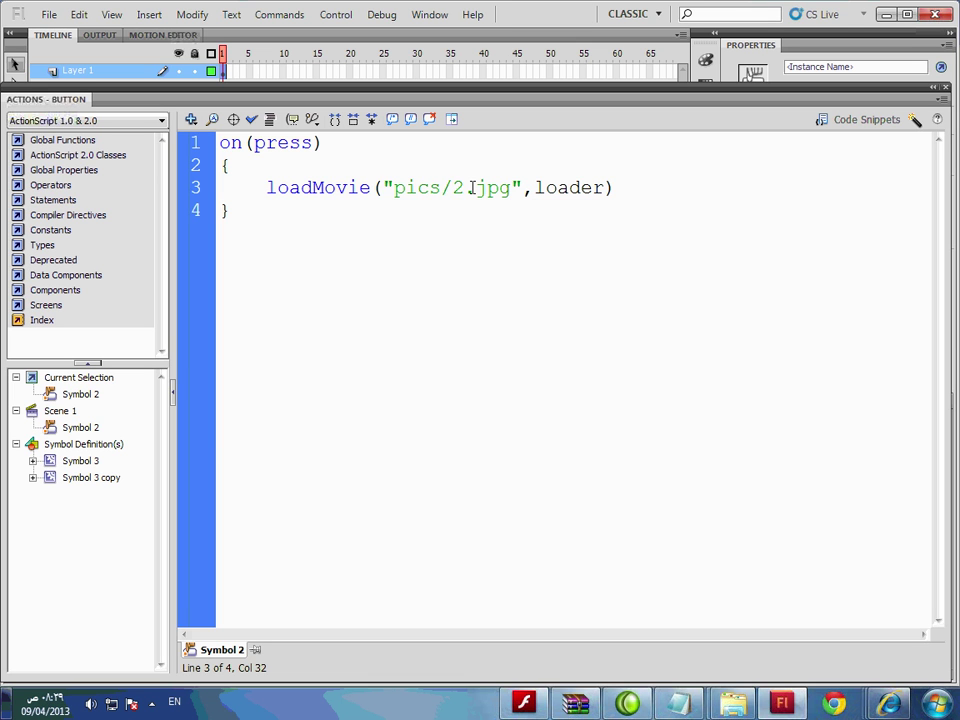
- Save the document as test in the desktop folder السؤال الأول, next to the pics folder
{"action": "key", "text": "ctrl+s"}
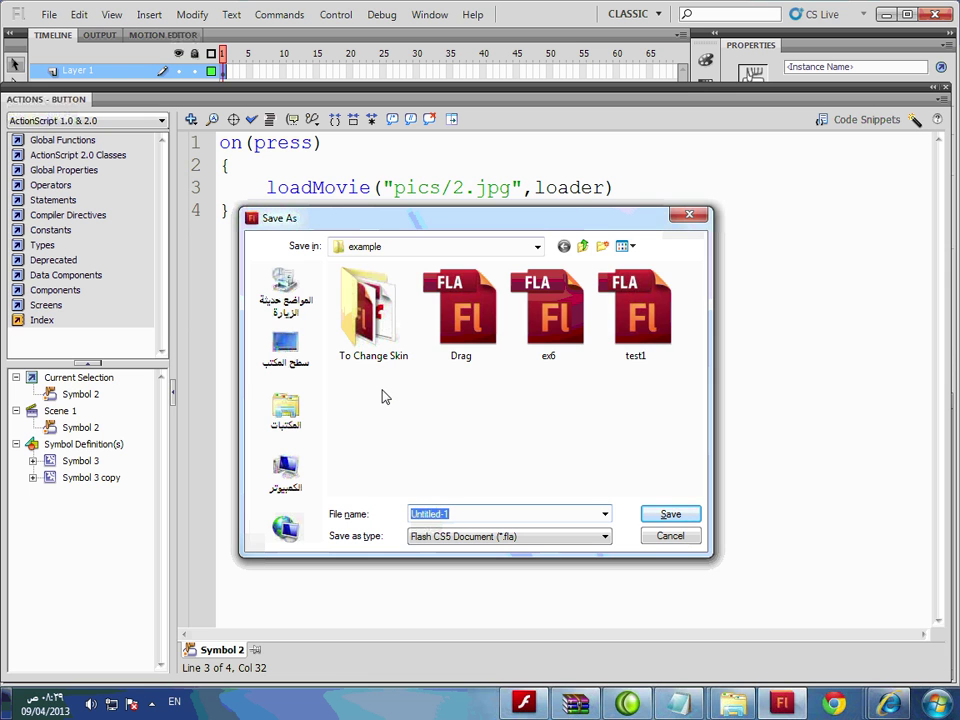
{"action": "left_click", "coordinate": [298, 370]}
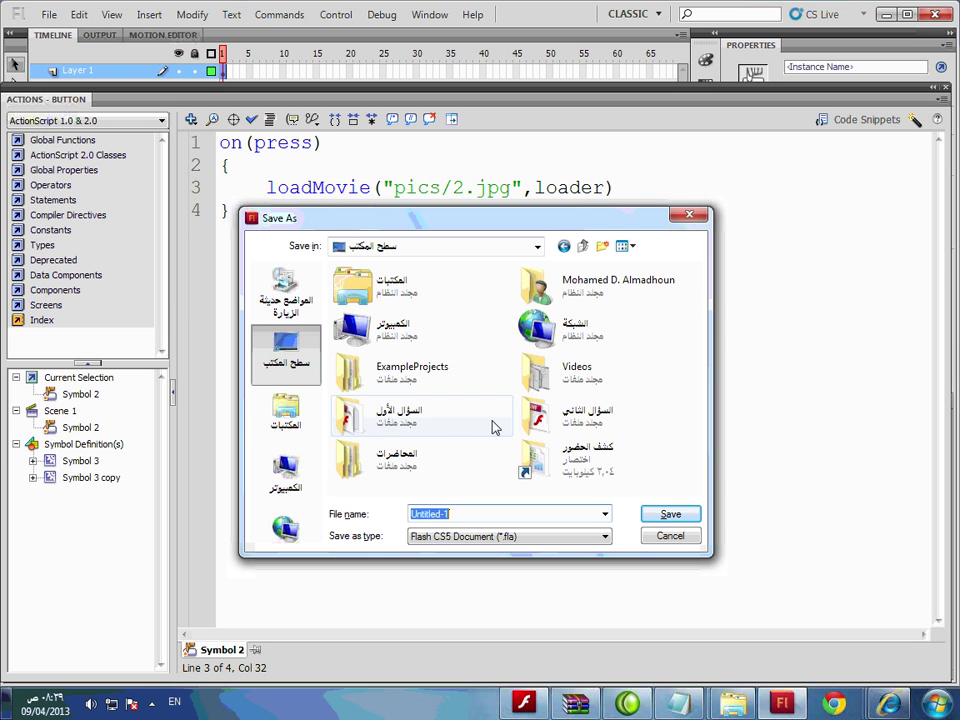
{"action": "double_click", "coordinate": [395, 415]}
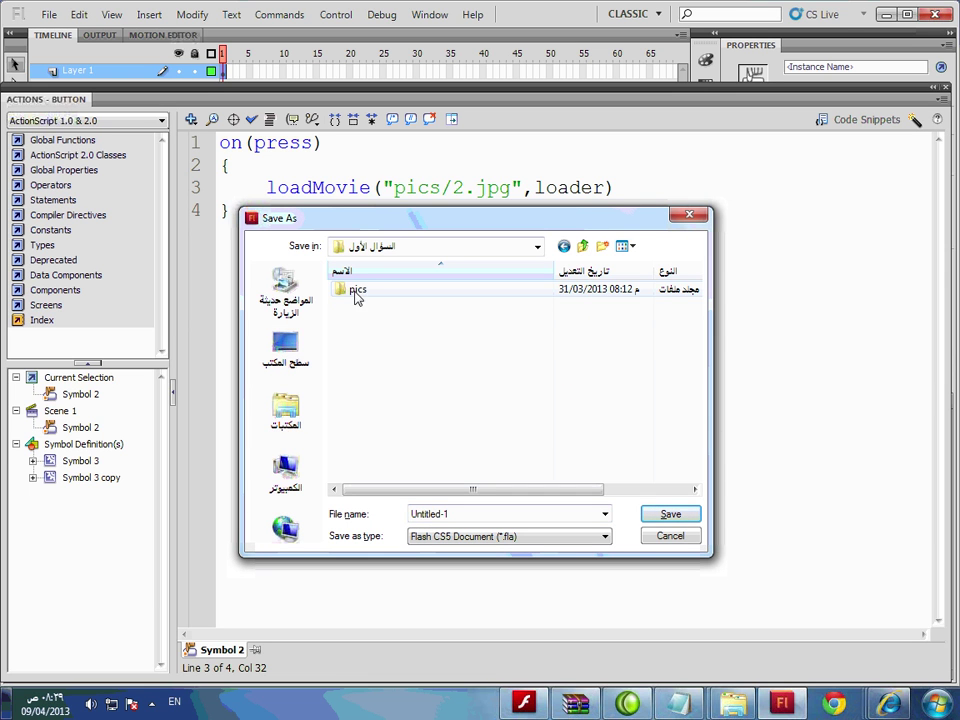
{"action": "double_click", "coordinate": [474, 513]}
{"action": "type", "text": "l"}
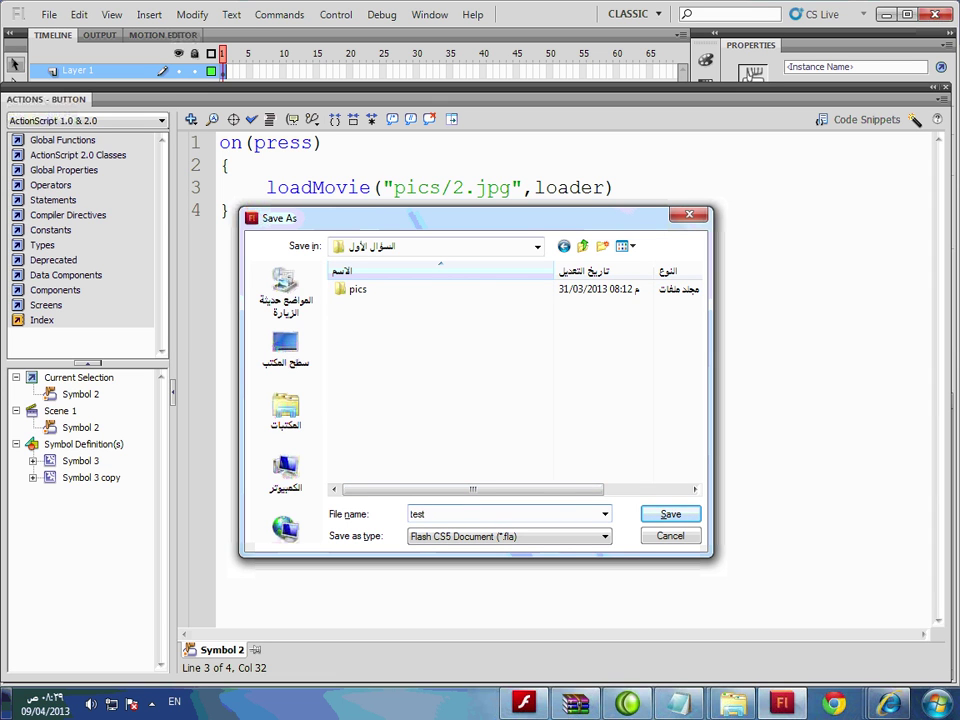
{"action": "left_click", "coordinate": [668, 512]}
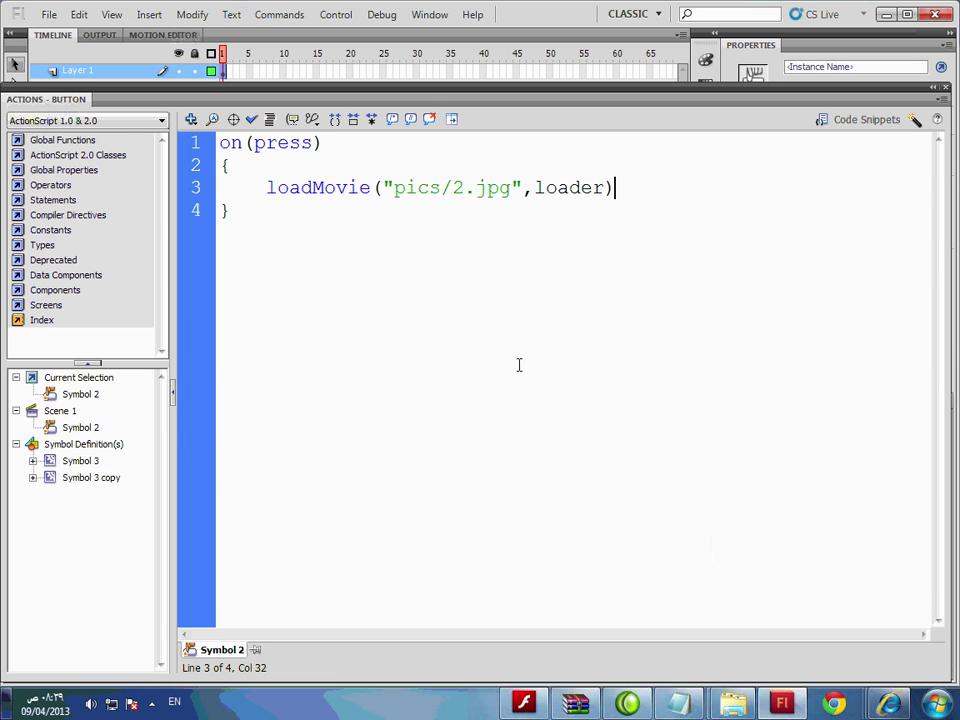
- Test the movie by using the right-pointing arrow button, and close the test window
{"action": "key", "text": "ctrl+Return"}
{"action": "left_click", "coordinate": [624, 511]}
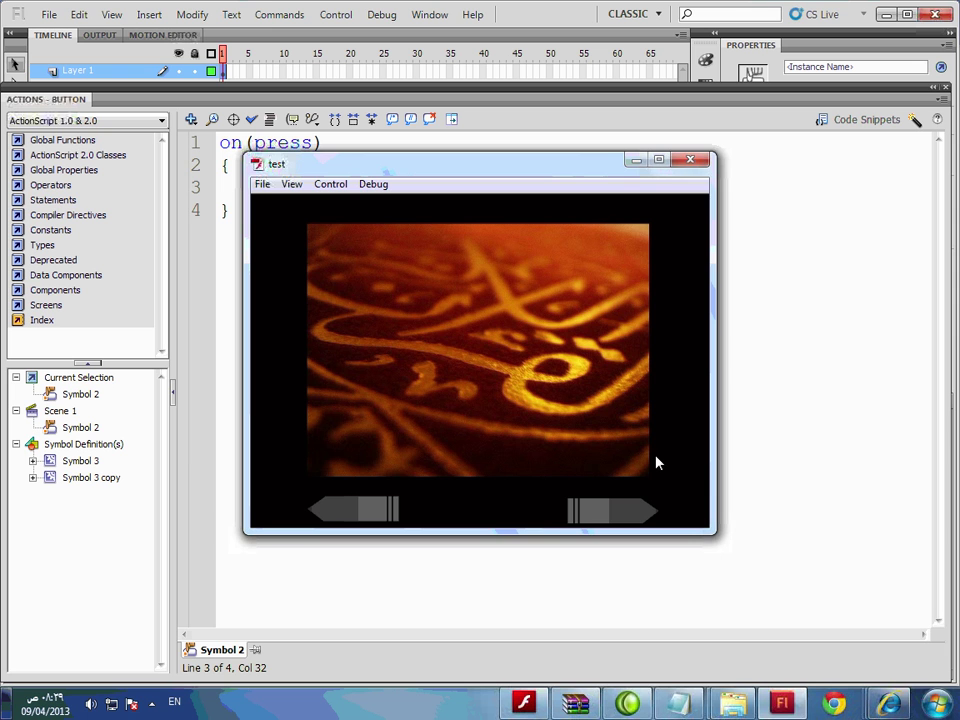
{"action": "left_click", "coordinate": [690, 159]}
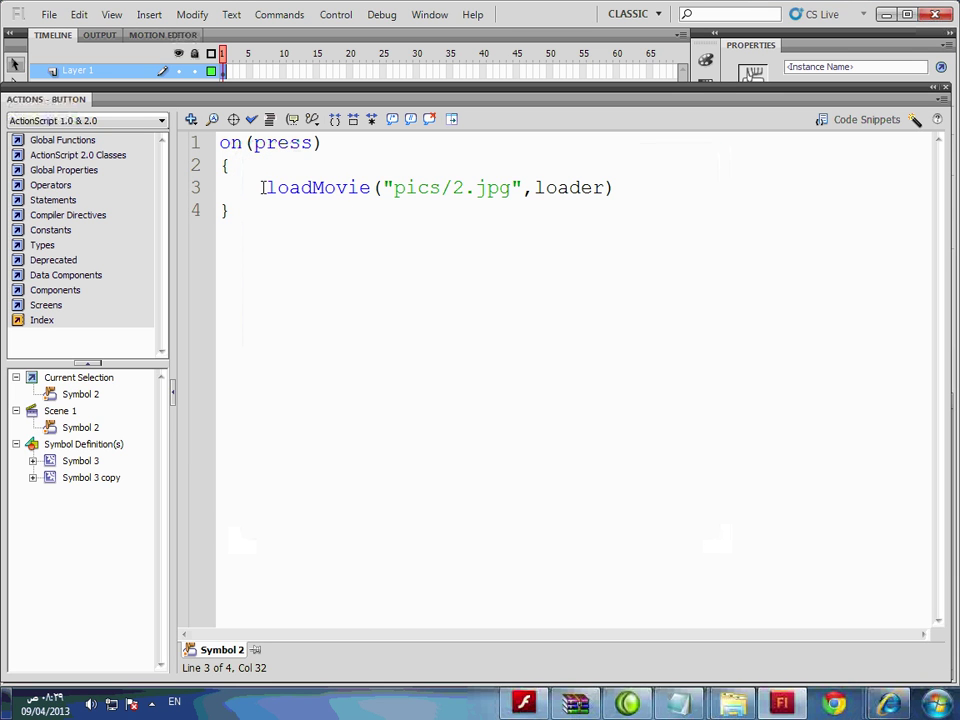
- Open code.txt from the Lesson7_1[1].zip archive, examine its motion-clip loadMovie code, and return to Flash
{"action": "left_click", "coordinate": [576, 703]}
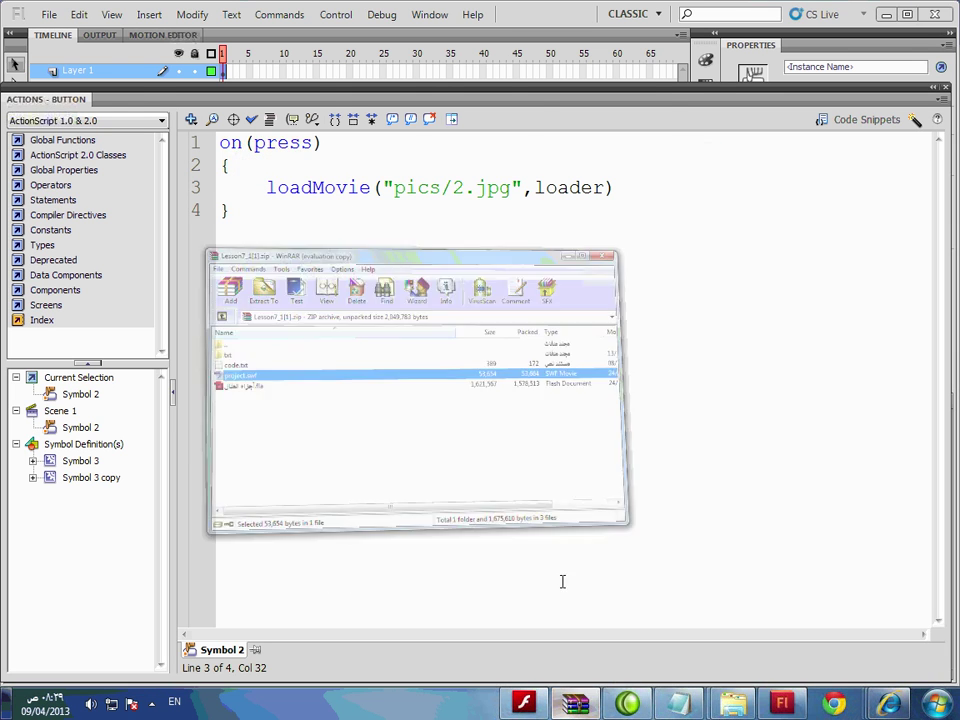
{"action": "double_click", "coordinate": [68, 205]}
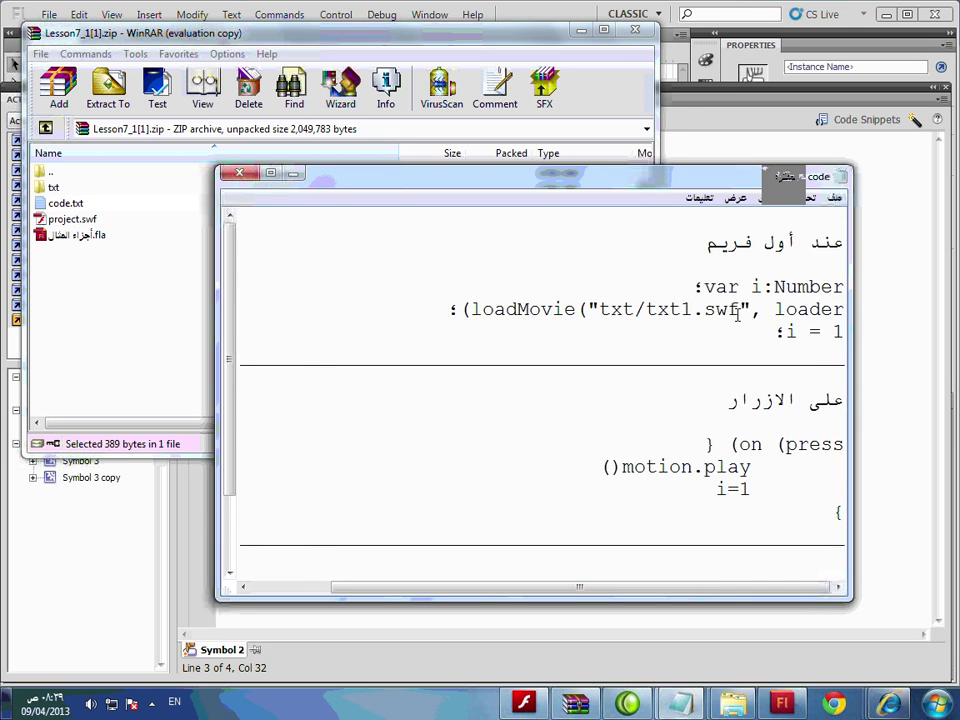
{"action": "scroll", "coordinate": [460, 412], "scroll_direction": "down", "scroll_amount": 2}
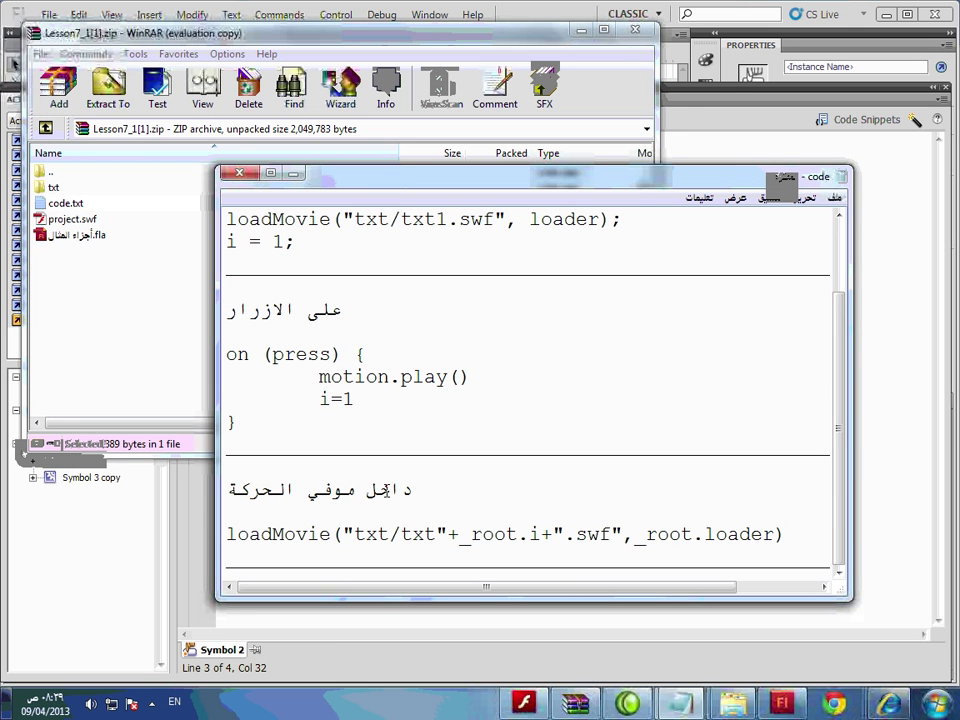
{"action": "left_click_drag", "start_coordinate": [801, 531], "coordinate": [224, 533]}
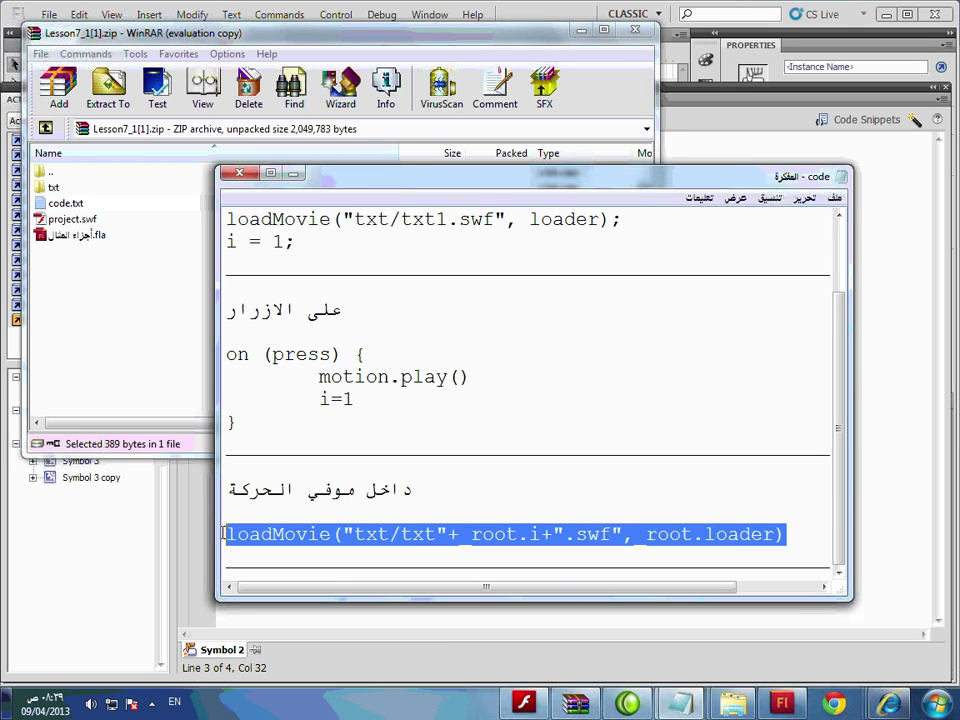
{"action": "left_click_drag", "start_coordinate": [789, 537], "coordinate": [228, 517]}
{"action": "left_click_drag", "start_coordinate": [413, 490], "coordinate": [222, 495]}
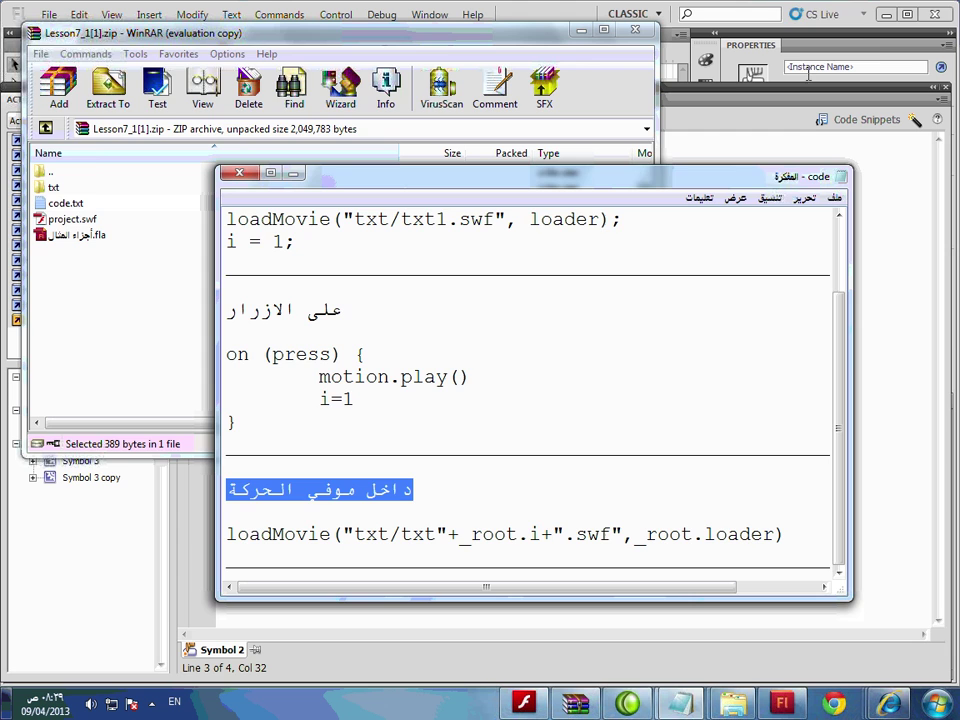
{"action": "left_click", "coordinate": [557, 10]}
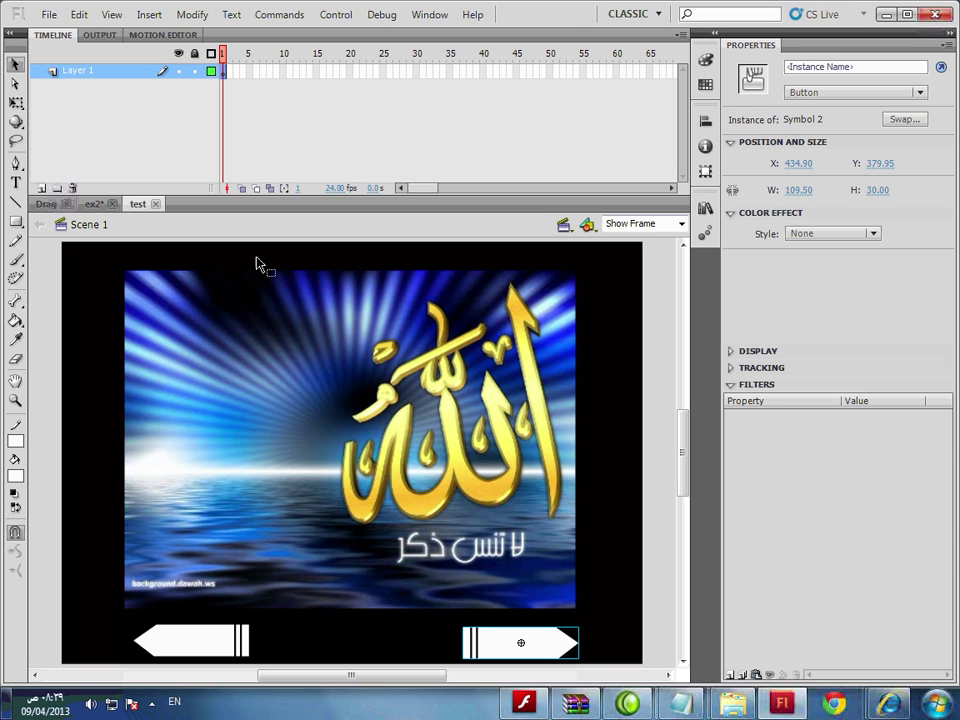
- Close the Actions editor and insert a new layer above Layer 1
{"action": "left_click", "coordinate": [945, 88]}
{"action": "right_click", "coordinate": [74, 72]}
{"action": "left_click", "coordinate": [140, 145]}
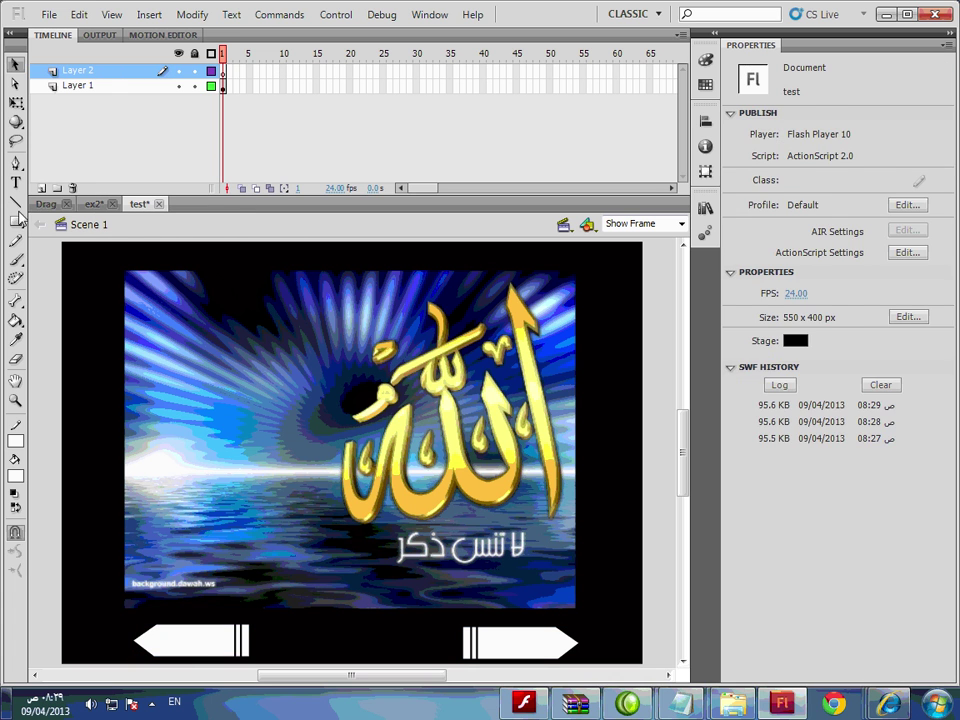
- Copy the loader movie clip in place onto Layer 2 and duplicate its symbol as Symbol 1 copy
{"action": "left_click", "coordinate": [15, 221]}
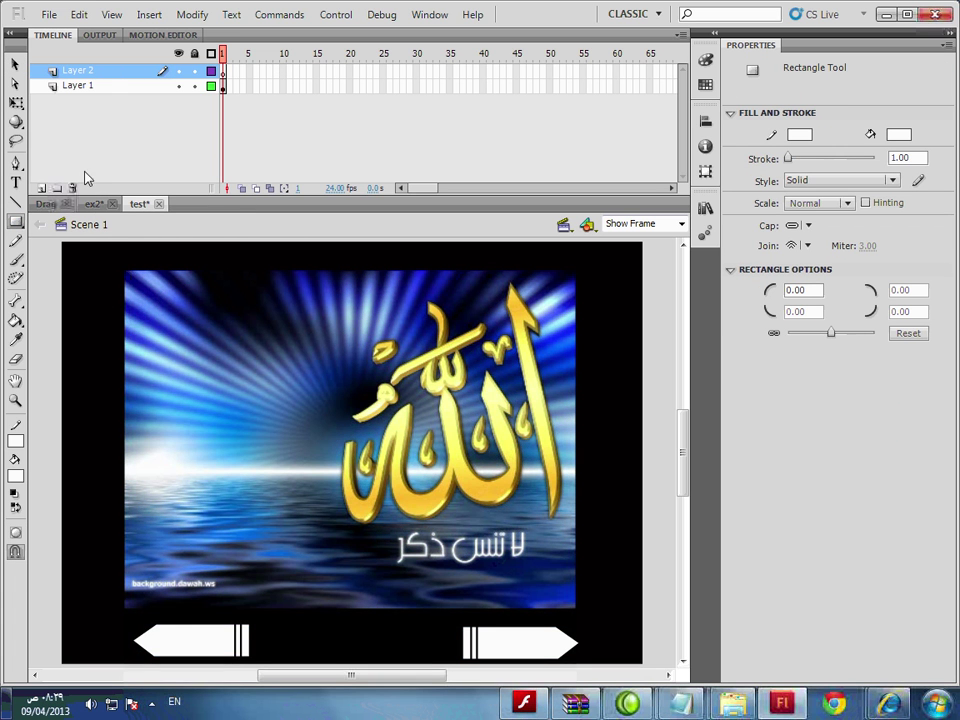
{"action": "left_click", "coordinate": [15, 63]}
{"action": "left_click", "coordinate": [253, 402]}
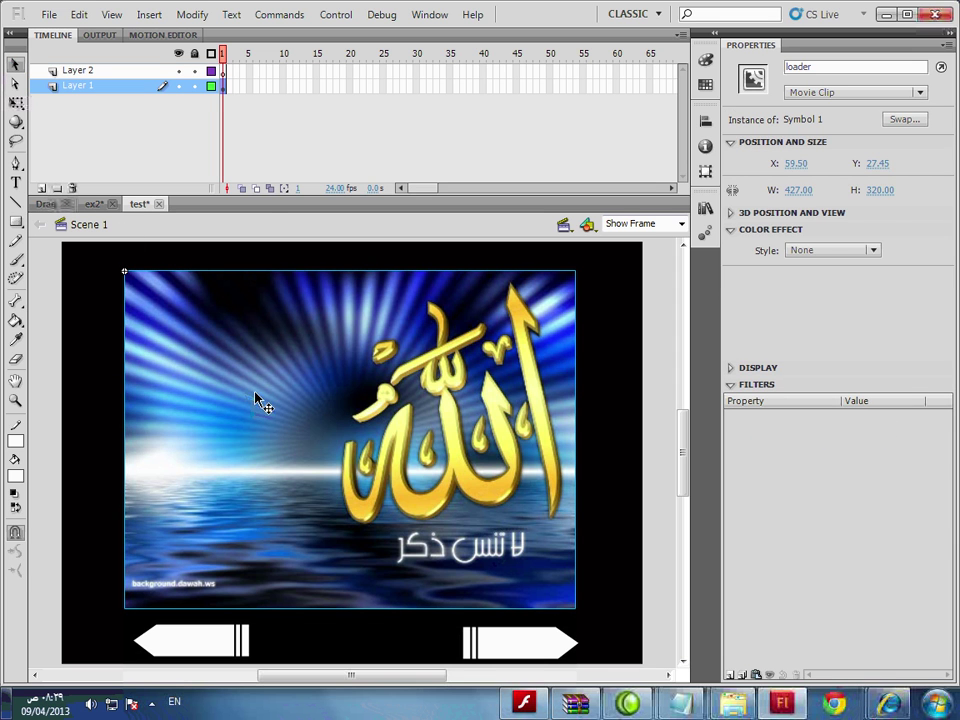
{"action": "left_click", "coordinate": [223, 71]}
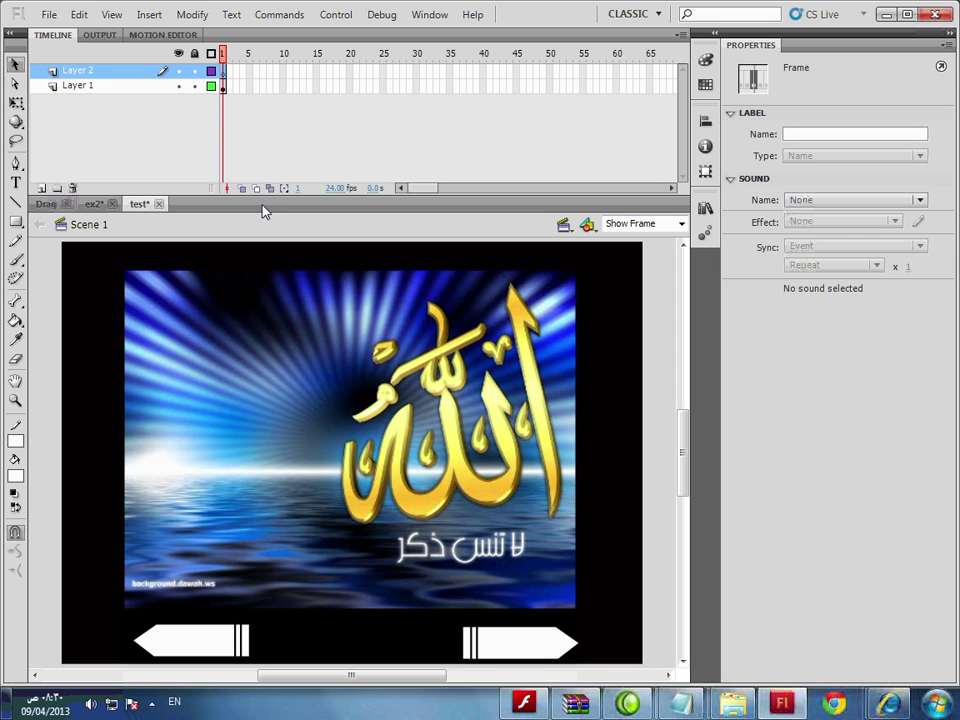
{"action": "right_click", "coordinate": [289, 354]}
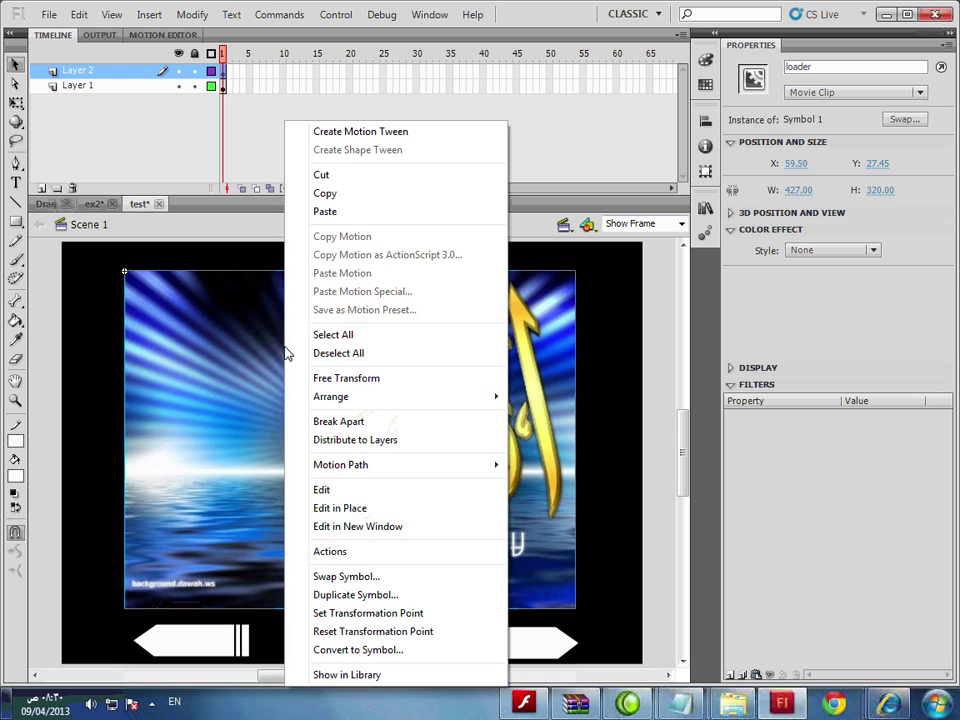
{"action": "left_click", "coordinate": [375, 595]}
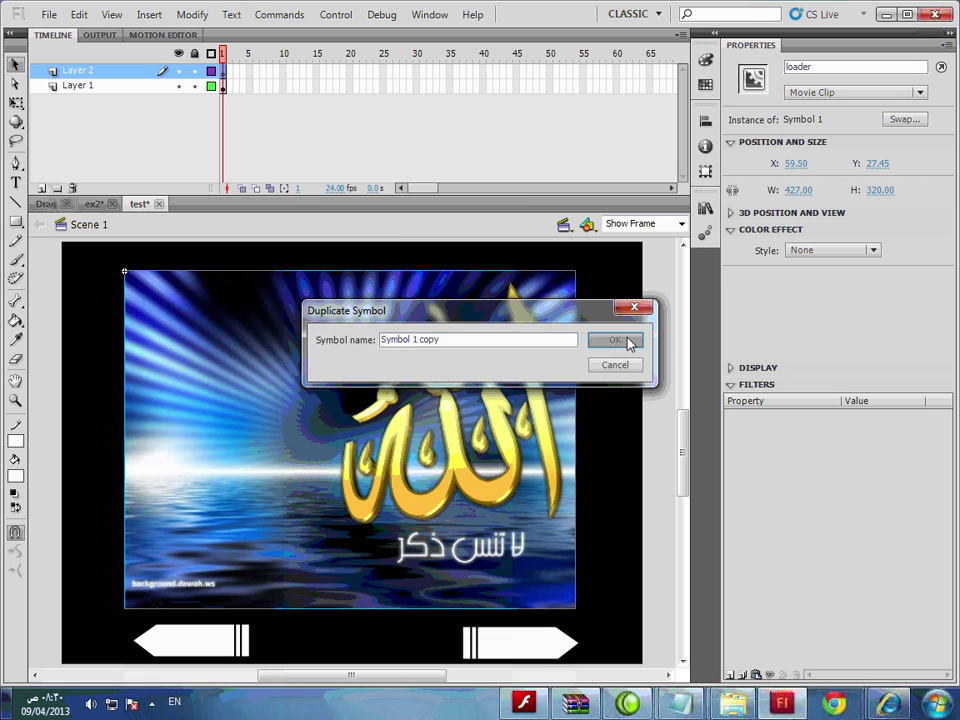
{"action": "left_click", "coordinate": [626, 339]}
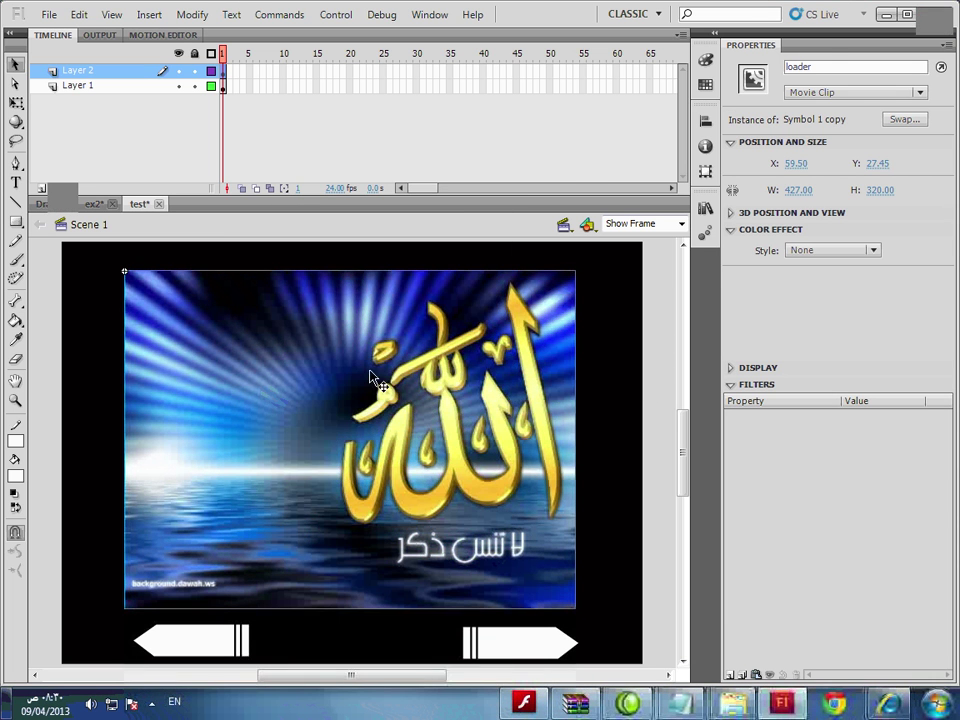
- Rename the Layer 2 clip's instance as motion and clear the existing shape from inside its symbol
{"action": "double_click", "coordinate": [795, 66]}
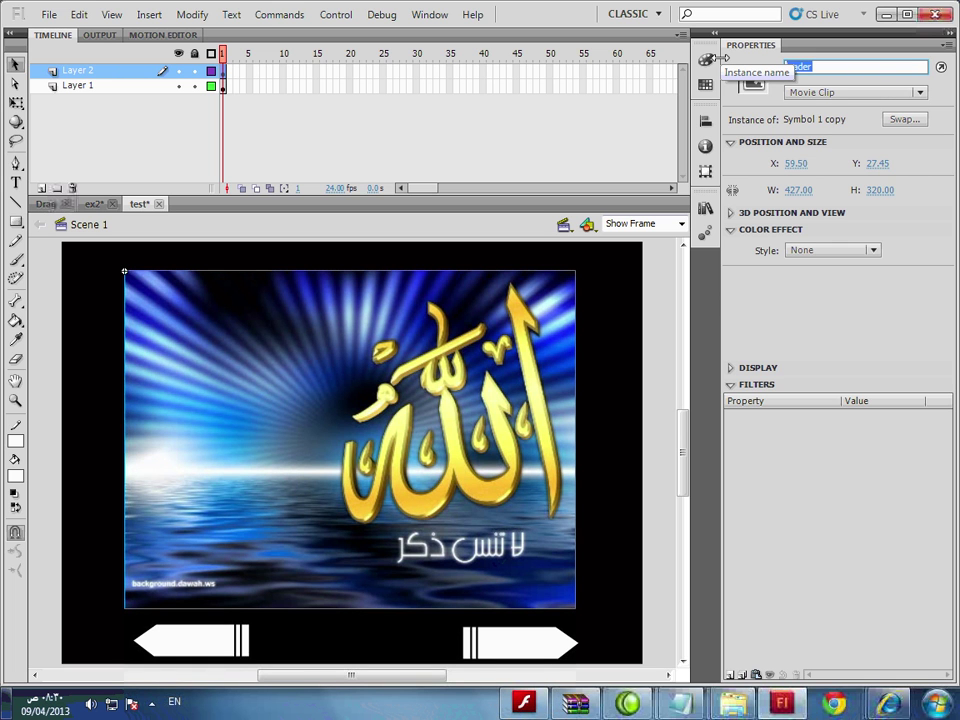
{"action": "key", "text": "BackSpace"}
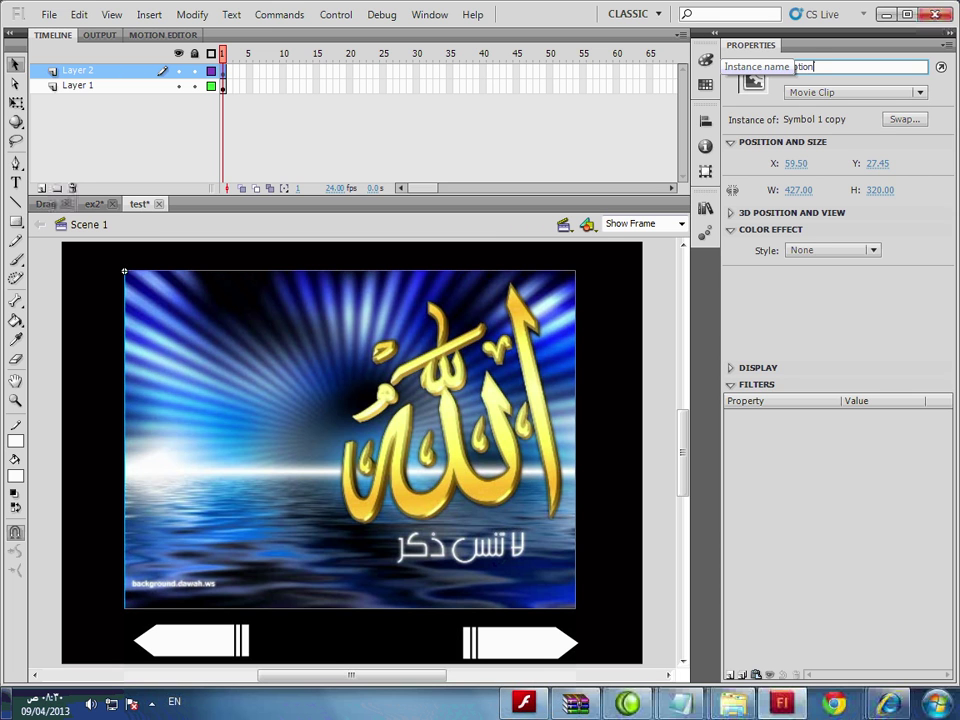
{"action": "double_click", "coordinate": [273, 398]}
{"action": "left_click", "coordinate": [280, 386]}
{"action": "key", "text": "ctrl+b"}
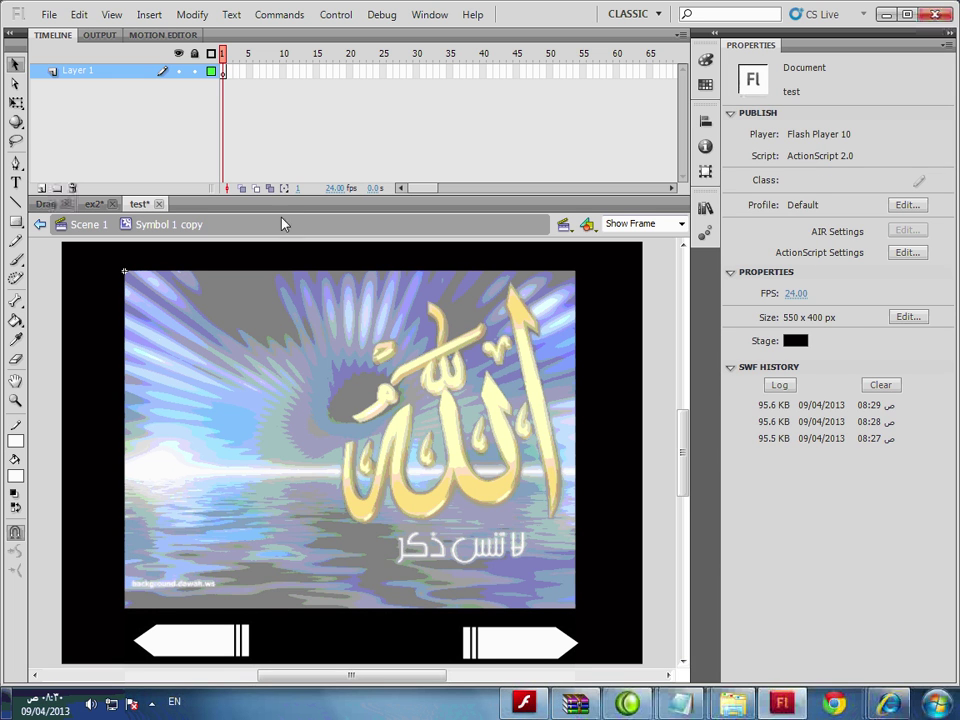
- Draw a strokeless rectangle about 21 x 28 px inside the symbol, aligned to the picture's upper-left corner
{"action": "left_click", "coordinate": [250, 252]}
{"action": "left_click", "coordinate": [16, 222]}
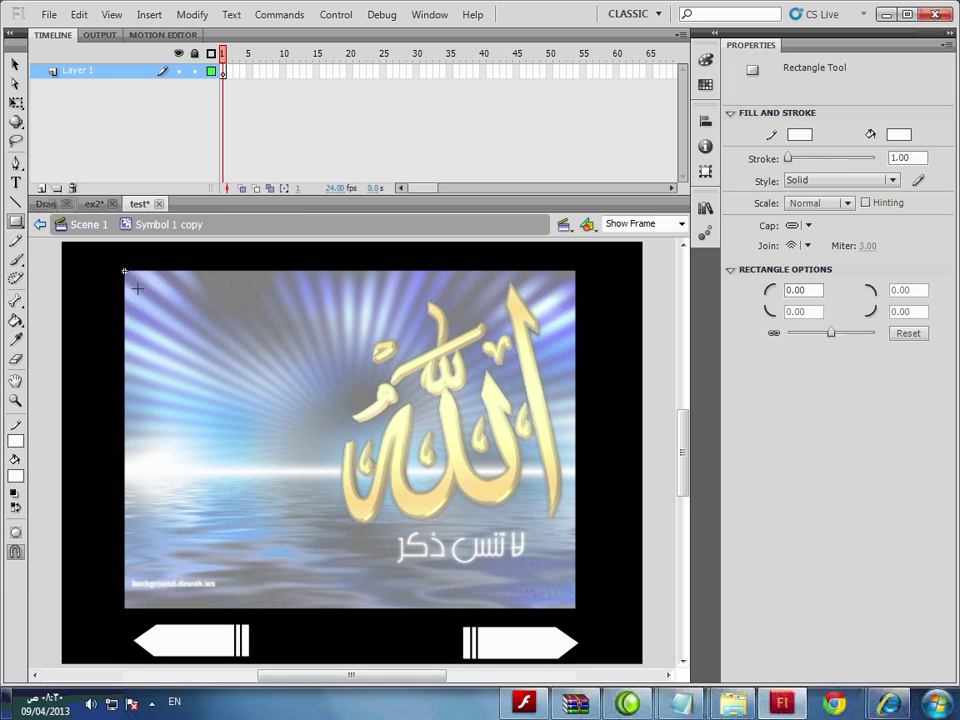
{"action": "mouse_move", "coordinate": [124, 270]}
{"action": "left_mouse_down"}
{"action": "mouse_move", "coordinate": [148, 299]}
{"action": "mouse_move", "coordinate": [141, 289]}
{"action": "left_mouse_up"}
{"action": "left_click", "coordinate": [15, 63]}
{"action": "left_click", "coordinate": [143, 289]}
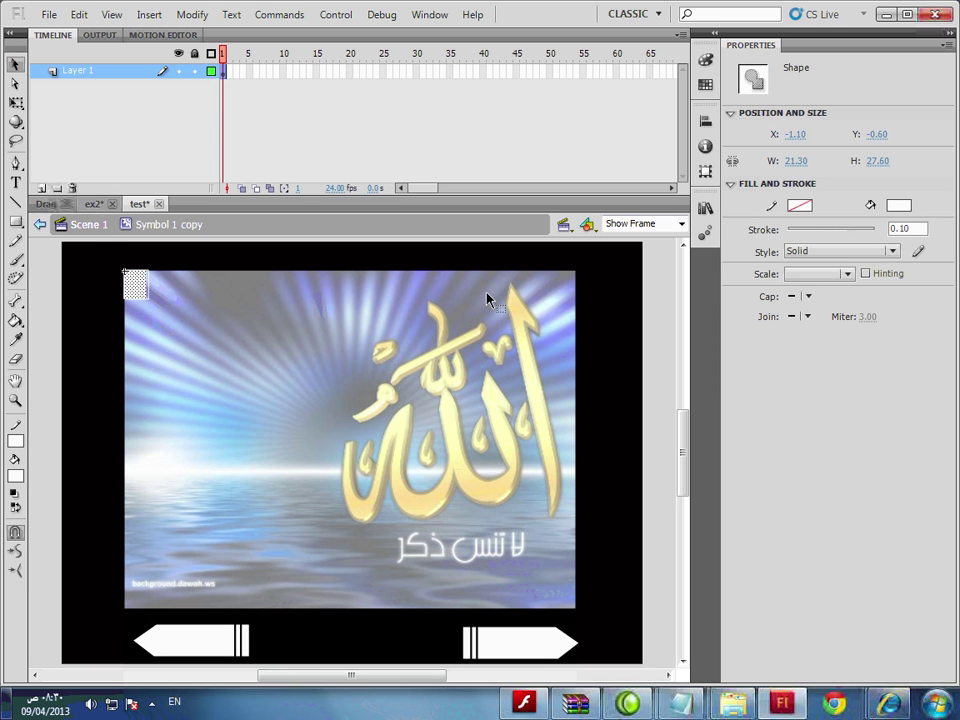
{"action": "key", "text": "ctrl+z"}
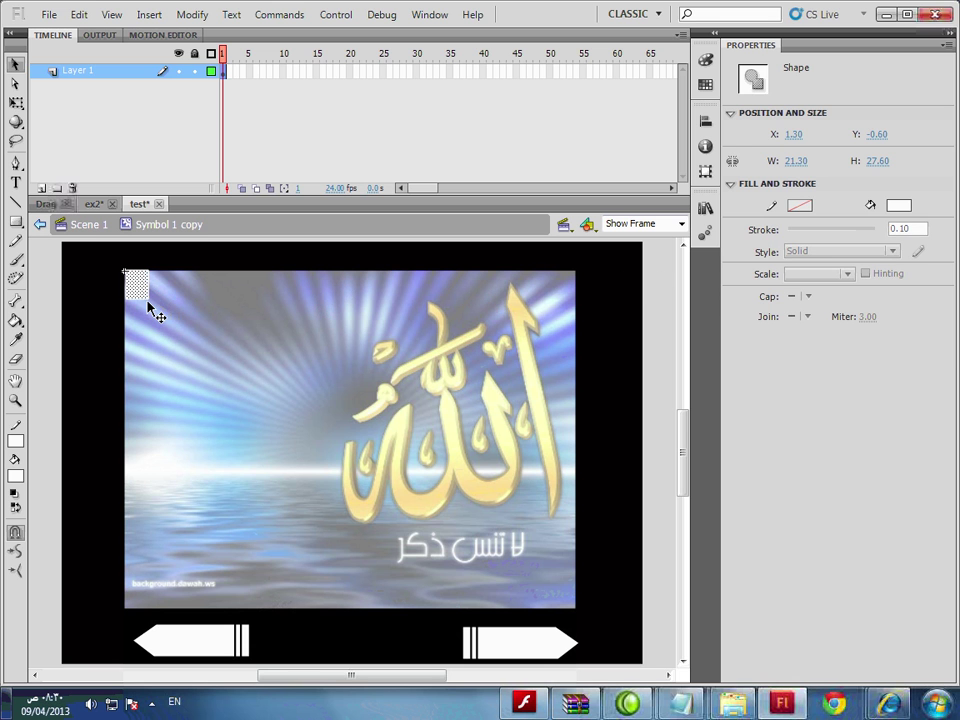
{"action": "key", "text": "Escape"}
{"action": "left_click", "coordinate": [143, 291]}
{"action": "left_click_drag", "start_coordinate": [143, 291], "coordinate": [143, 291]}
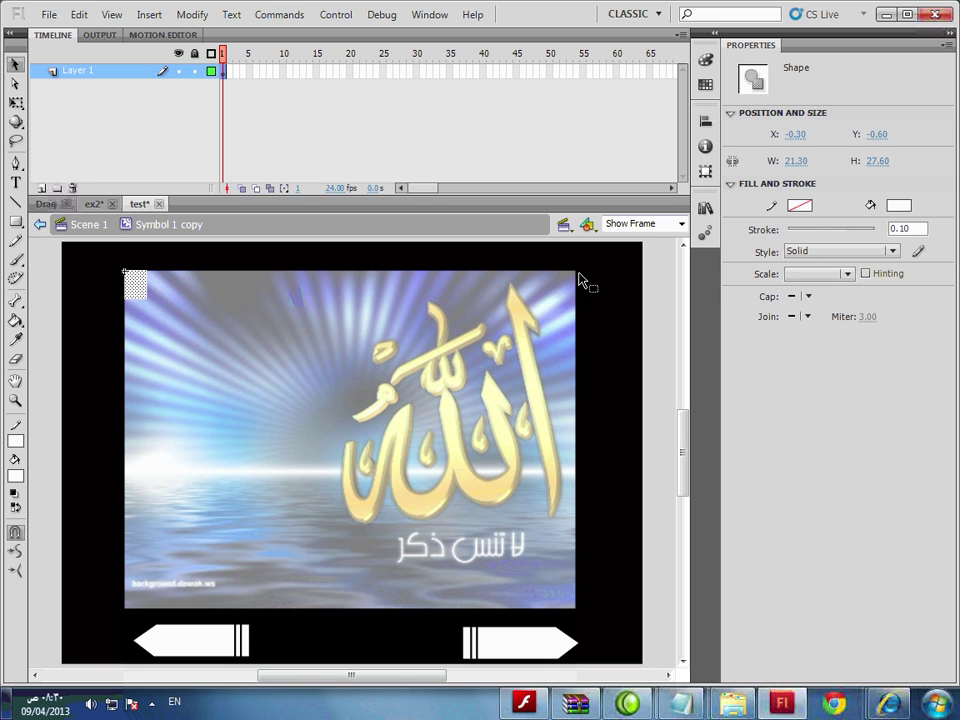
- Fill the small rectangle with black at 32% alpha
{"action": "left_click", "coordinate": [898, 205]}
{"action": "left_click", "coordinate": [731, 256]}
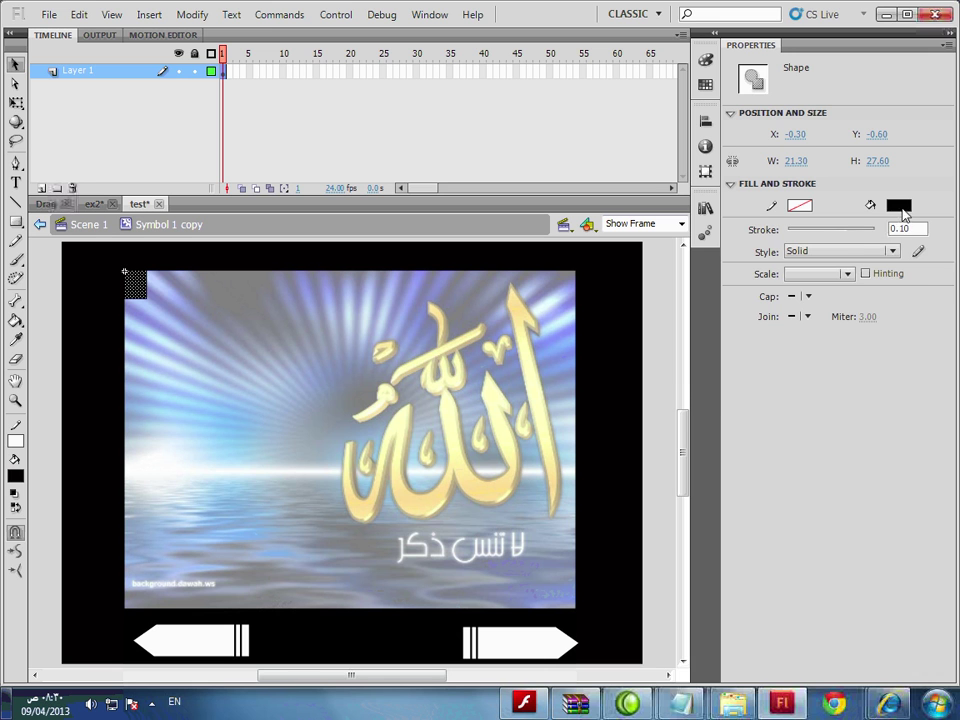
{"action": "left_click", "coordinate": [901, 209]}
{"action": "left_click_drag", "start_coordinate": [876, 233], "coordinate": [862, 233]}
- Test the movie with the right-pointing arrow button, close the test window, and recheck the rectangle's fill alpha
{"action": "key", "text": "ctrl+Return"}
{"action": "left_click", "coordinate": [453, 428]}
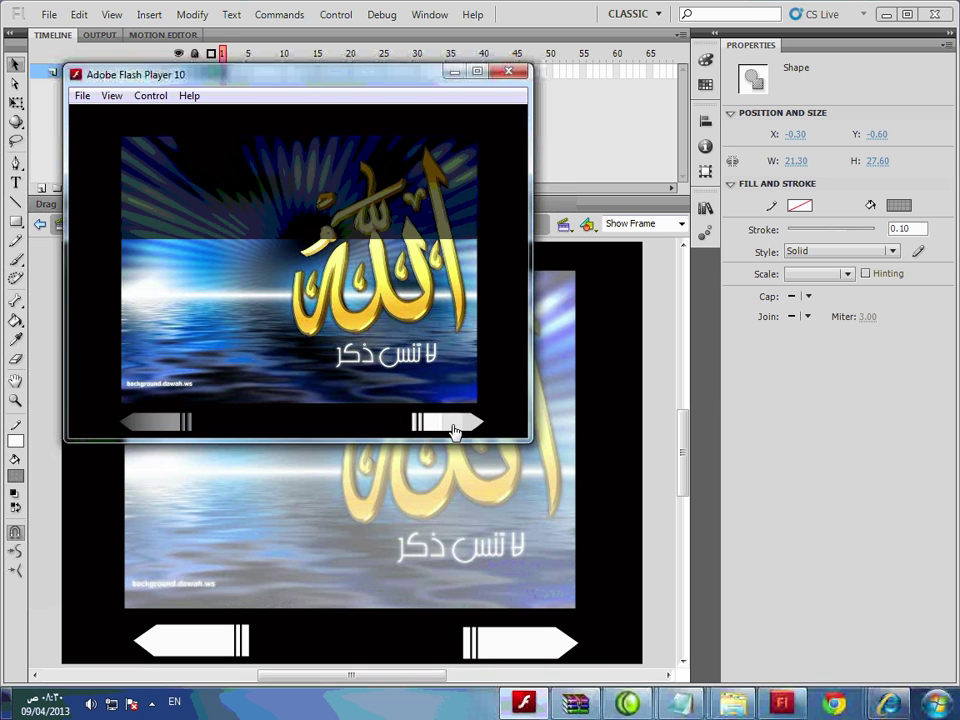
{"action": "left_click", "coordinate": [454, 428]}
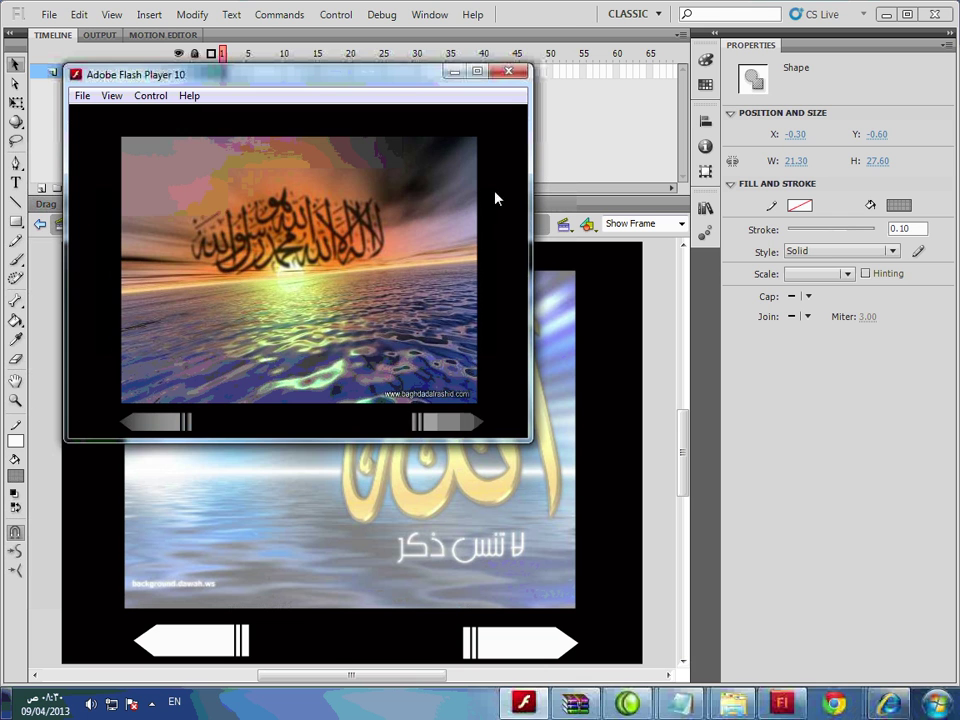
{"action": "left_click", "coordinate": [509, 71]}
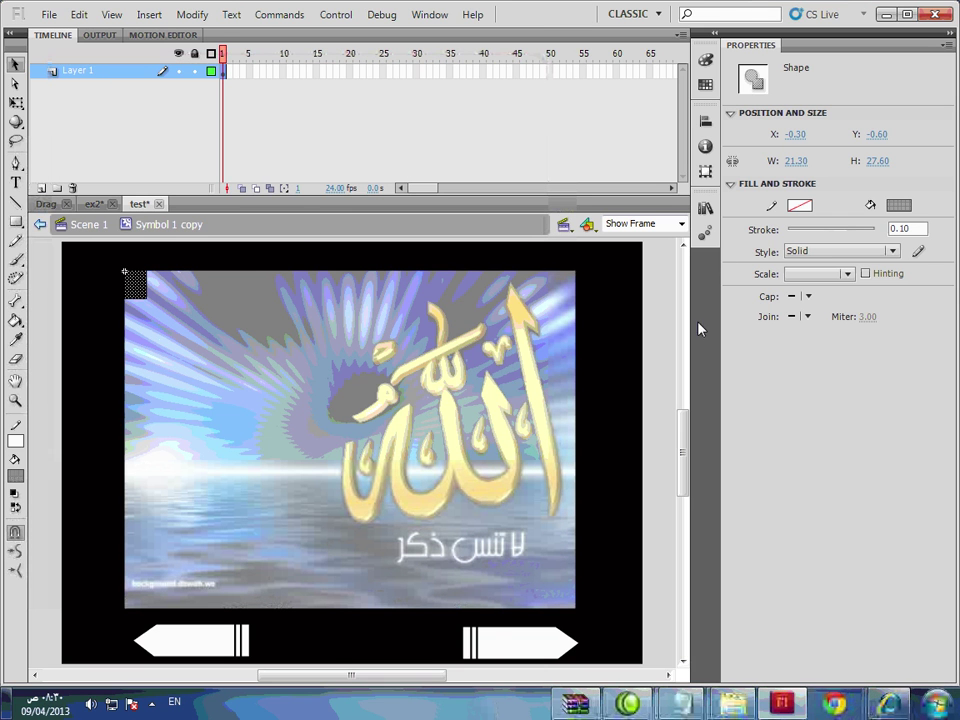
{"action": "left_click", "coordinate": [898, 205]}
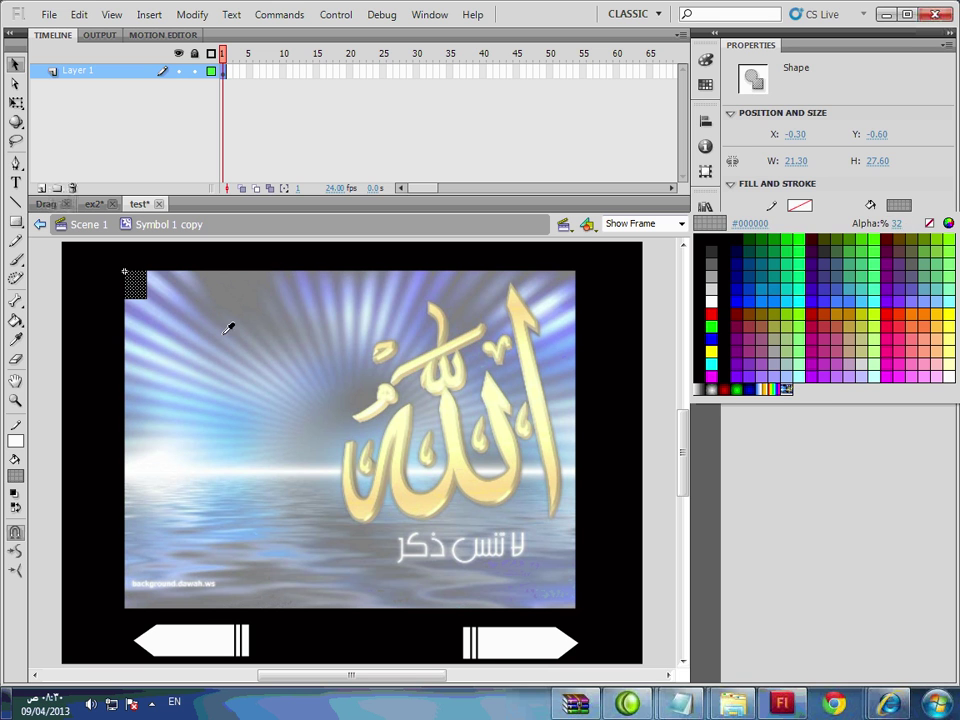
{"action": "left_click", "coordinate": [125, 293]}
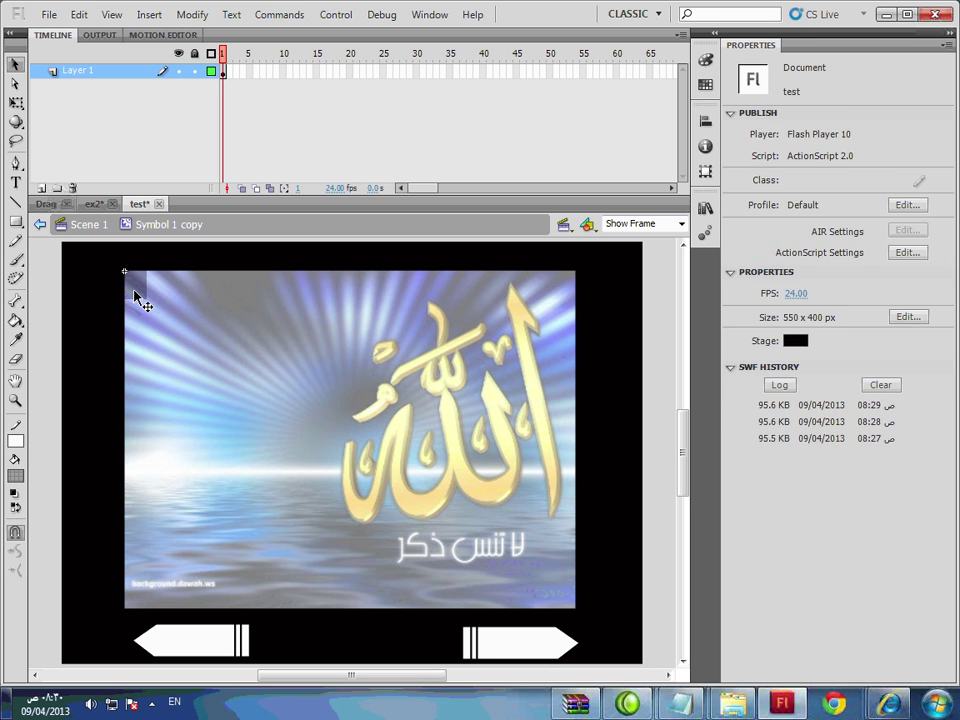
- Insert a keyframe at frame 15 and stretch the rectangle across the picture's width, to about 429 px
{"action": "left_click", "coordinate": [317, 72]}
{"action": "key", "text": "F5"}
{"action": "left_click", "coordinate": [15, 102]}
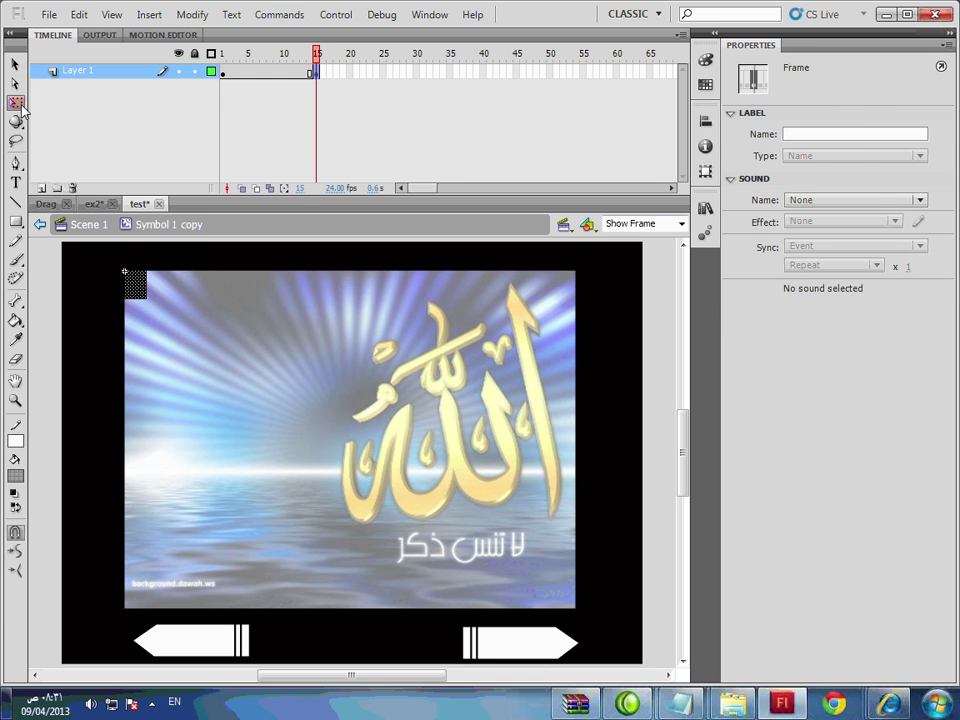
{"action": "left_click_drag", "start_coordinate": [146, 286], "coordinate": [577, 296]}
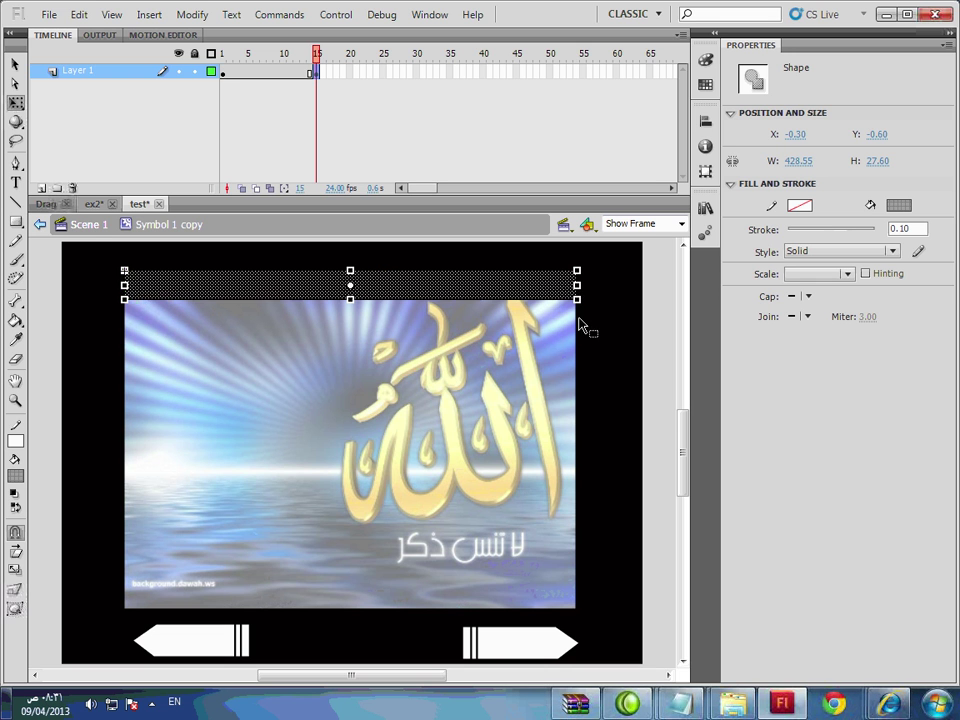
- Set the fill of the frame 15 bar to black at 60% alpha
{"action": "left_click", "coordinate": [898, 205]}
{"action": "left_click", "coordinate": [899, 223]}
{"action": "type", "text": "2"}
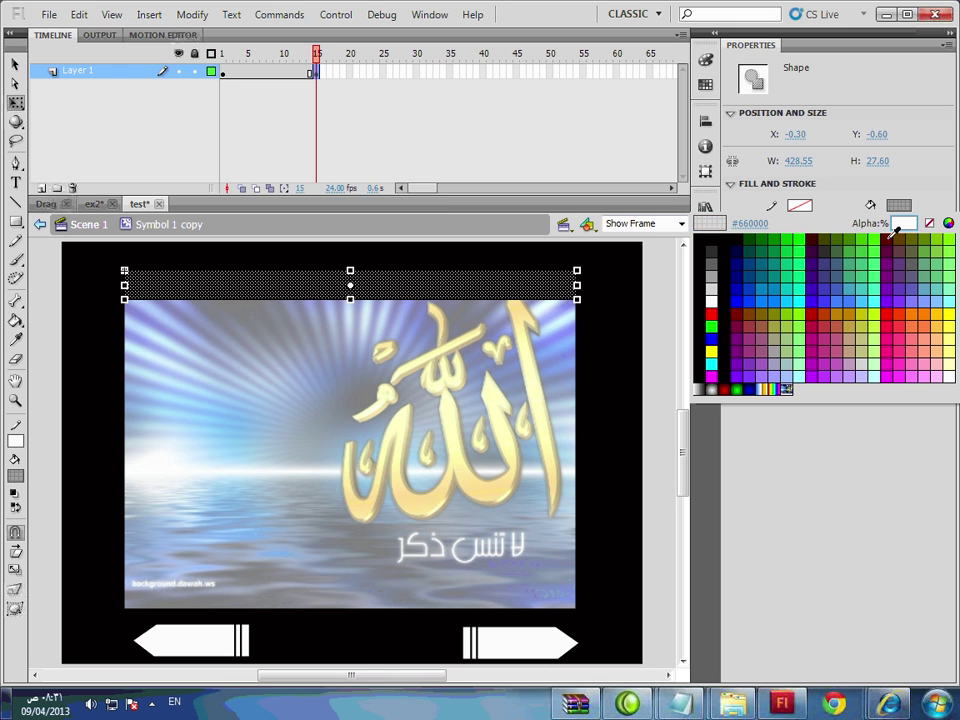
{"action": "left_click", "coordinate": [889, 238]}
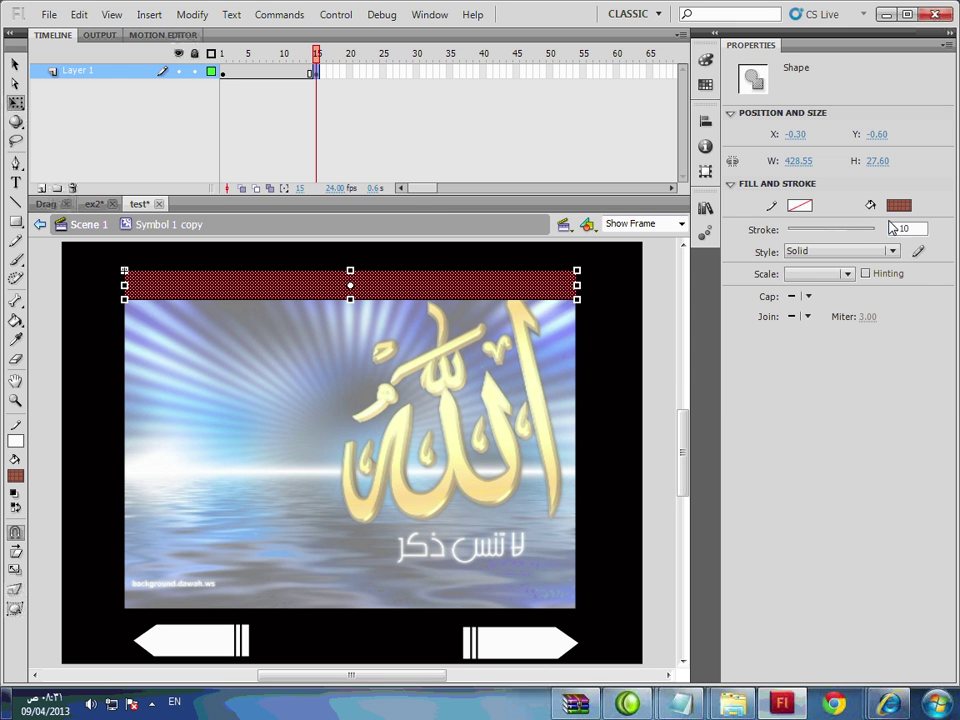
{"action": "left_click", "coordinate": [898, 205]}
{"action": "left_click", "coordinate": [729, 279]}
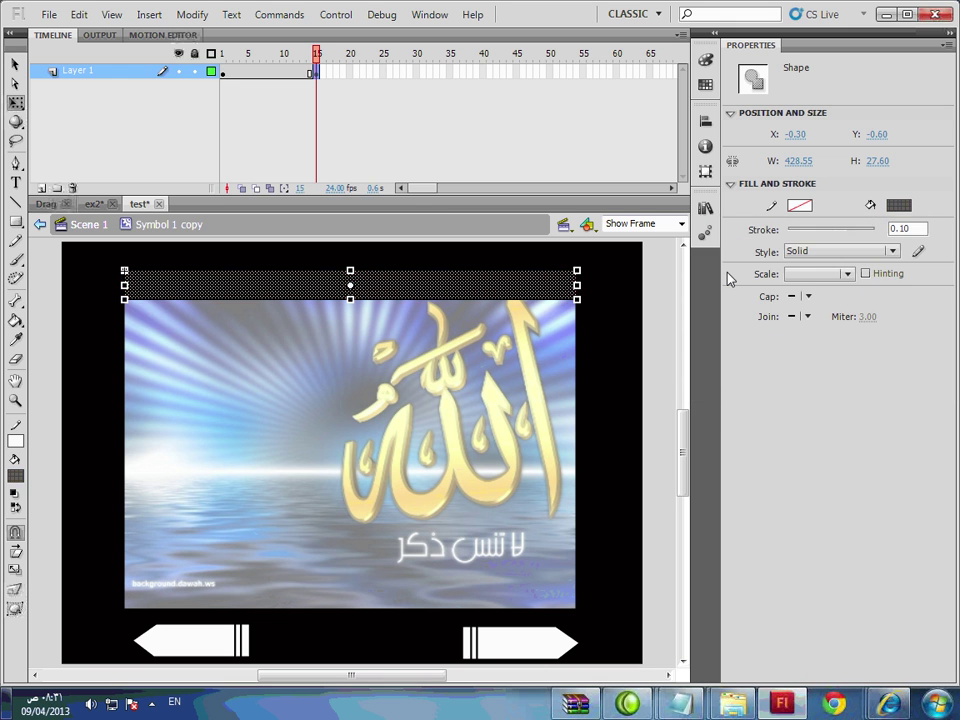
- Insert a keyframe at frame 30 and stretch the bar down over the whole picture, to about 323 px high
{"action": "left_click", "coordinate": [246, 72]}
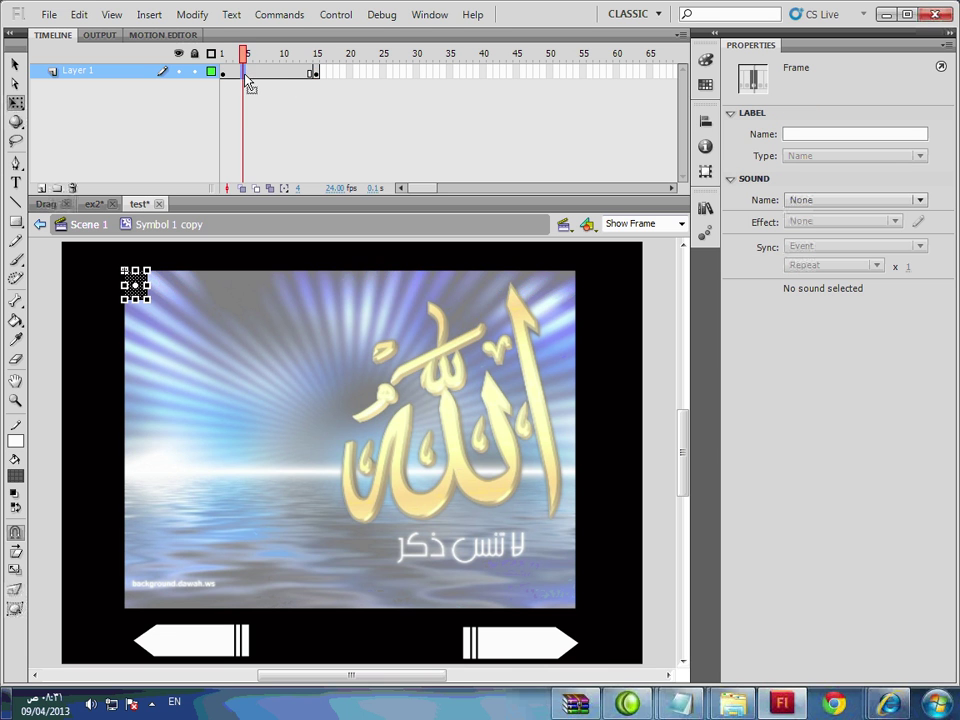
{"action": "left_click", "coordinate": [316, 72]}
{"action": "left_click", "coordinate": [418, 73]}
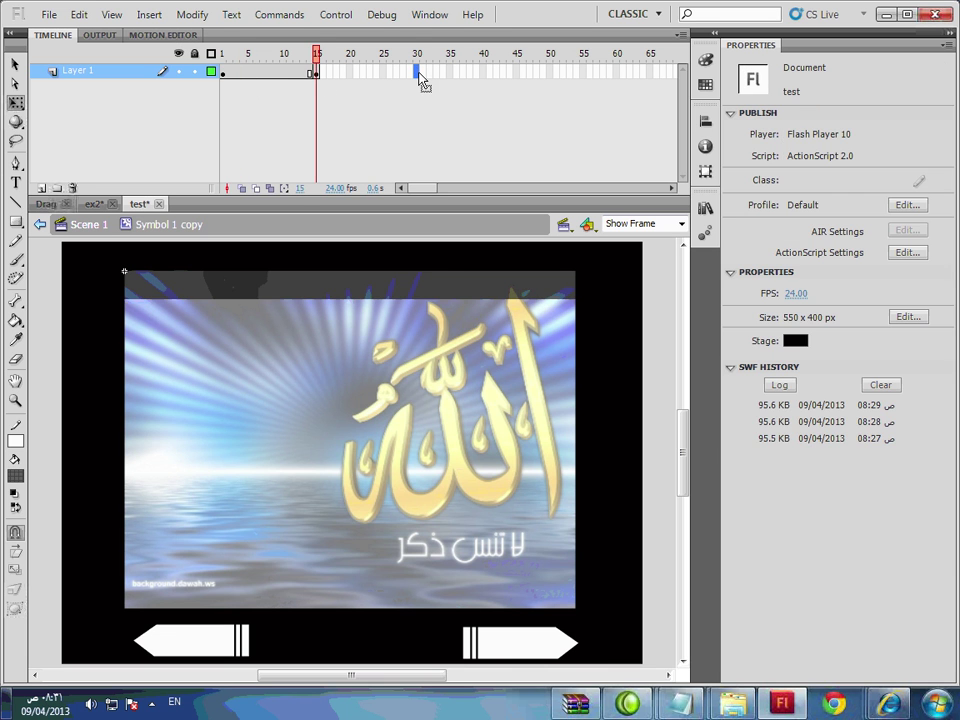
{"action": "key", "text": "F6"}
{"action": "left_click_drag", "start_coordinate": [349, 298], "coordinate": [394, 612]}
- Set the fill of the frame 30 rectangle to black at 100% alpha
{"action": "left_click", "coordinate": [899, 205]}
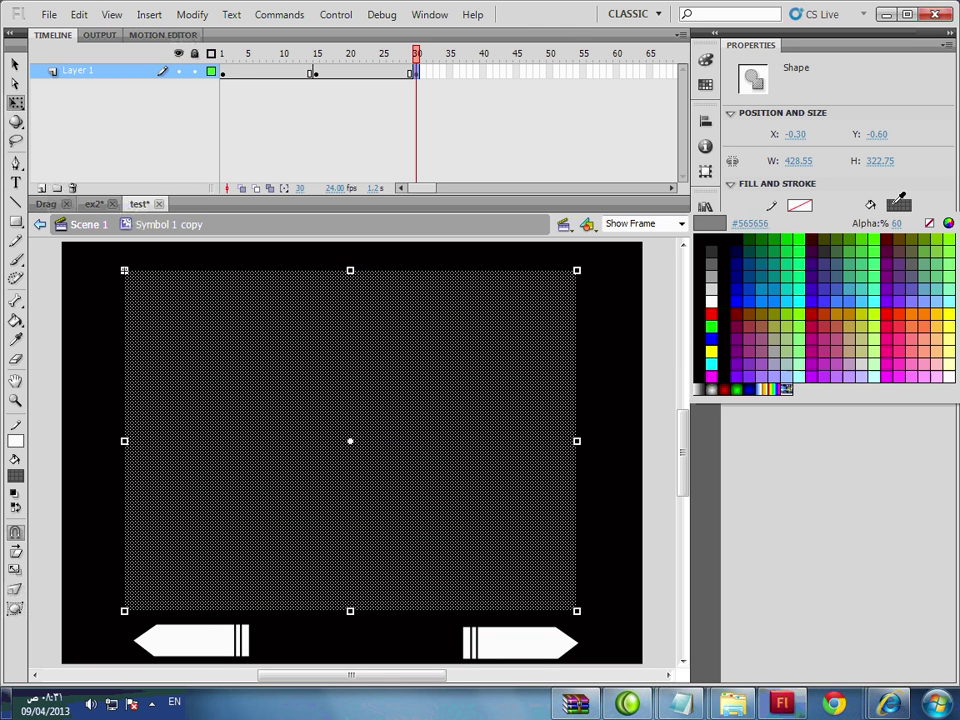
{"action": "double_click", "coordinate": [900, 223]}
{"action": "type", "text": "100"}
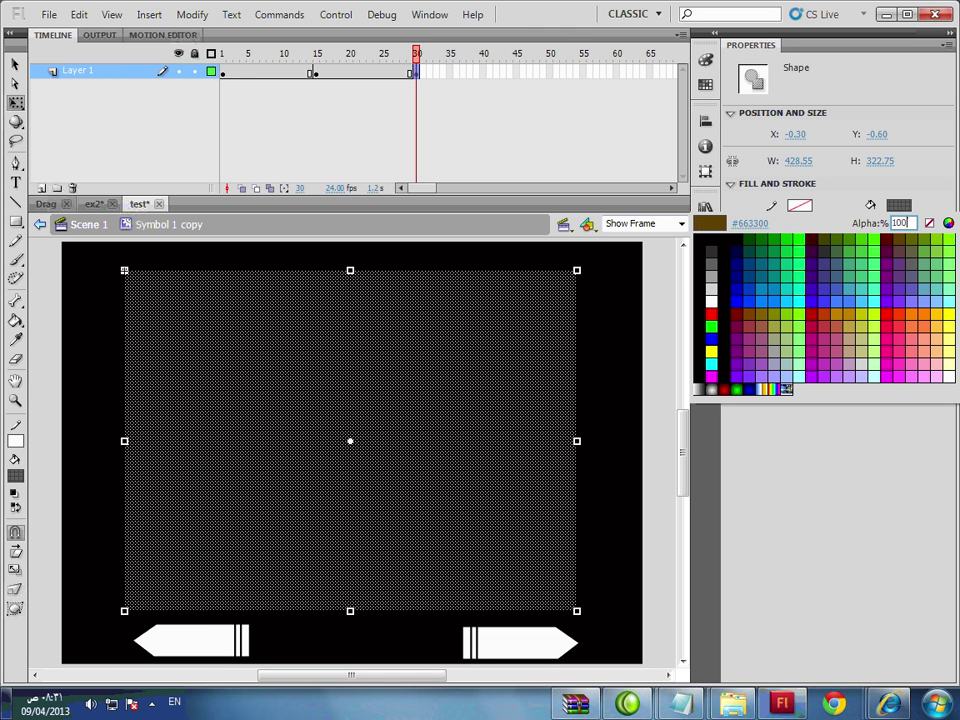
{"action": "key", "text": "Return"}
{"action": "left_click", "coordinate": [899, 205]}
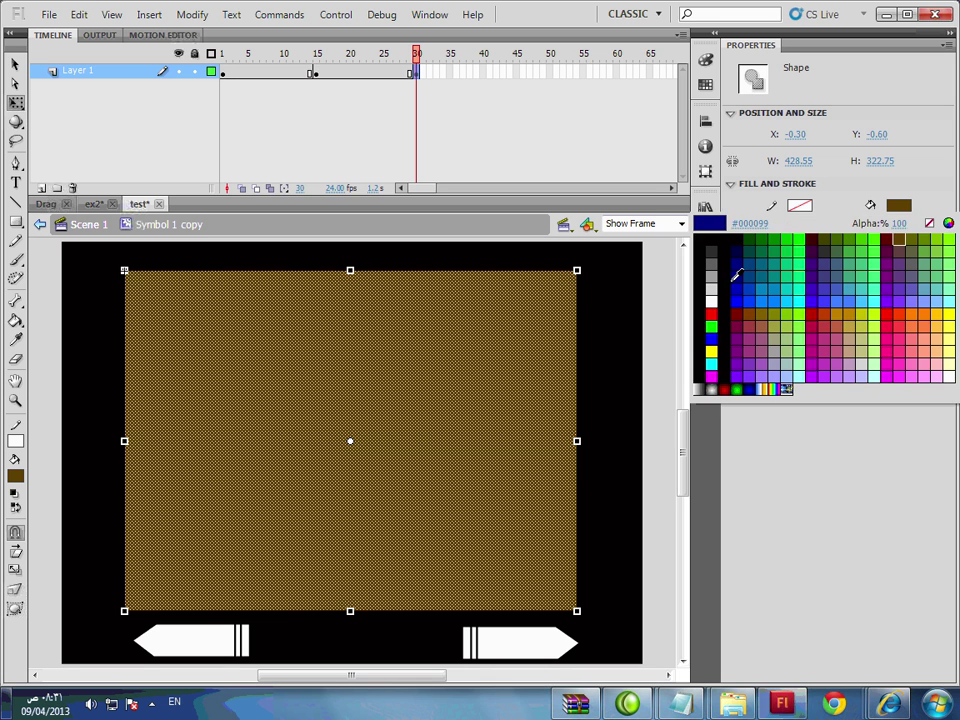
{"action": "left_click", "coordinate": [736, 274]}
- Create shape tweens between the keyframes at frames 1, 15 and 30, and play the animation
{"action": "left_click_drag", "start_coordinate": [281, 79], "coordinate": [188, 57]}
{"action": "right_click", "coordinate": [343, 78]}
{"action": "left_click", "coordinate": [371, 112]}
{"action": "key", "text": "Return"}
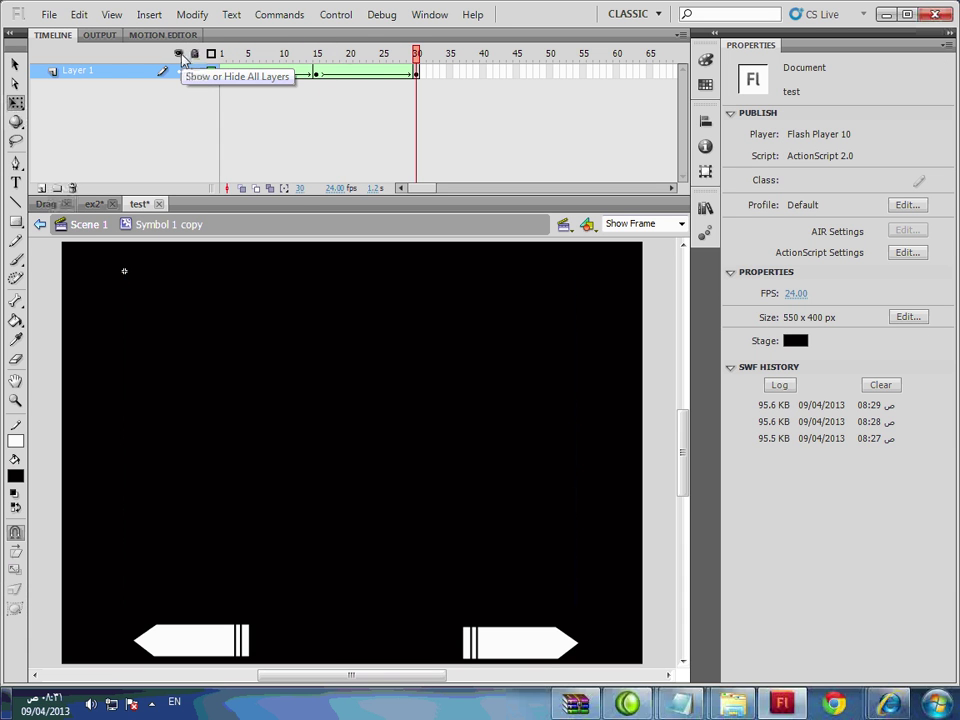
- Insert a new layer above Layer 1, and paste a copy of Layer 1's frames 1 to 30 at frame 55 of Layer 1
{"action": "right_click", "coordinate": [96, 74]}
{"action": "left_click", "coordinate": [135, 146]}
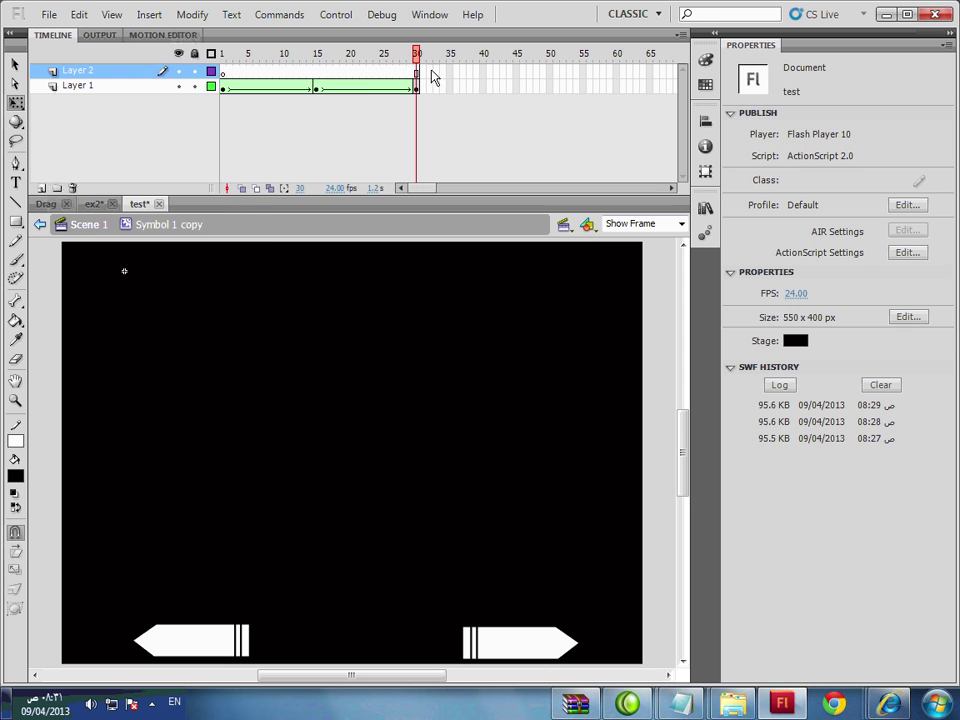
{"action": "left_click_drag", "start_coordinate": [415, 92], "coordinate": [224, 95]}
{"action": "right_click", "coordinate": [246, 98]}
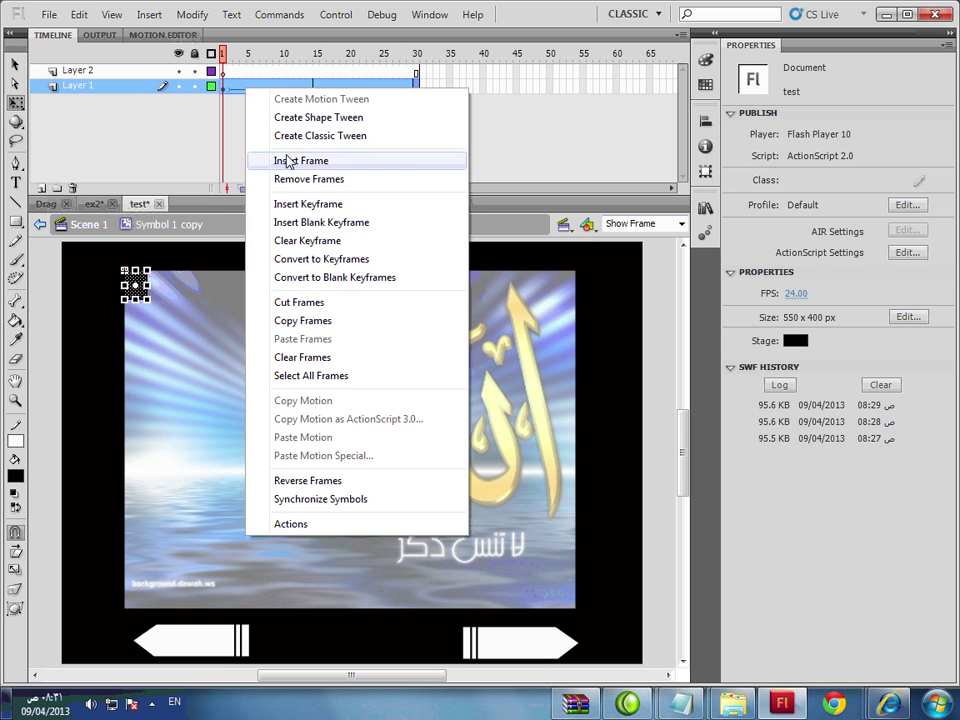
{"action": "left_click", "coordinate": [332, 322]}
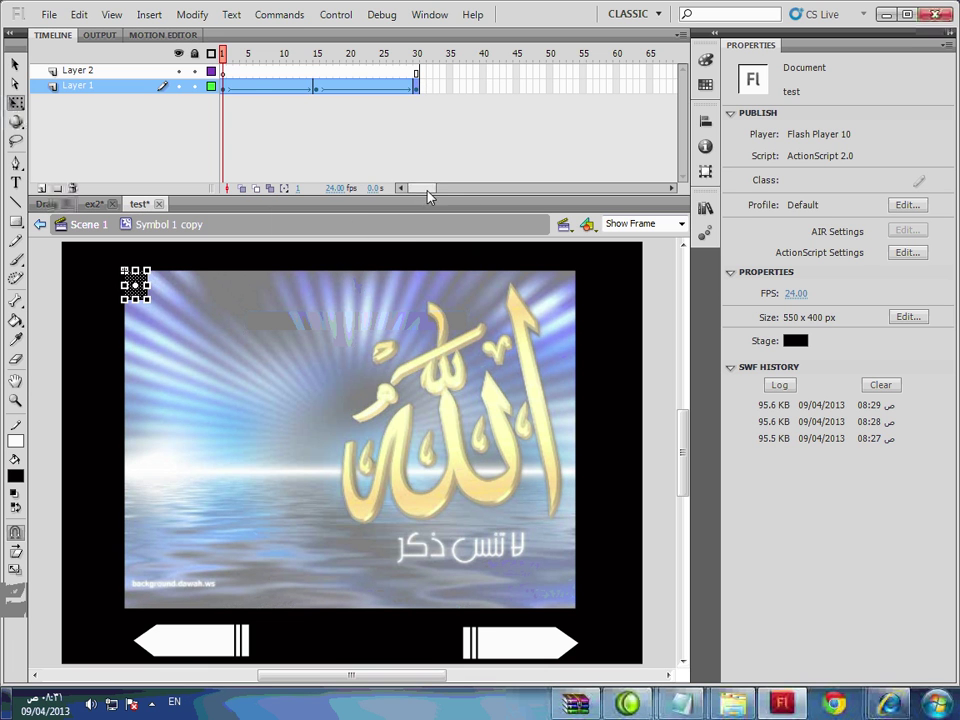
{"action": "left_click_drag", "start_coordinate": [424, 189], "coordinate": [434, 191]}
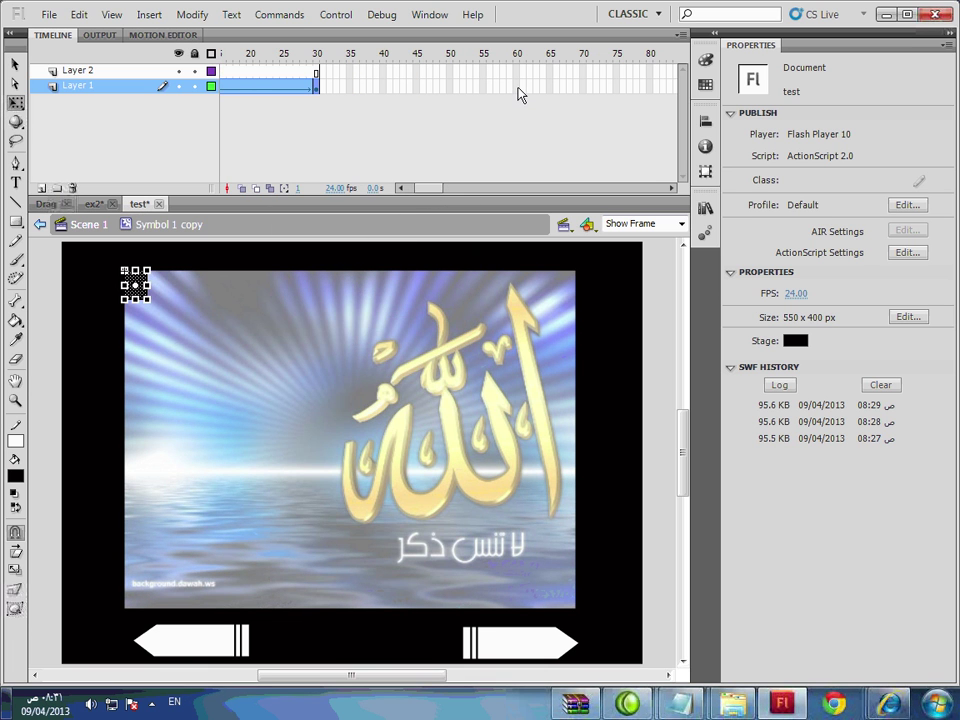
{"action": "right_click", "coordinate": [484, 88]}
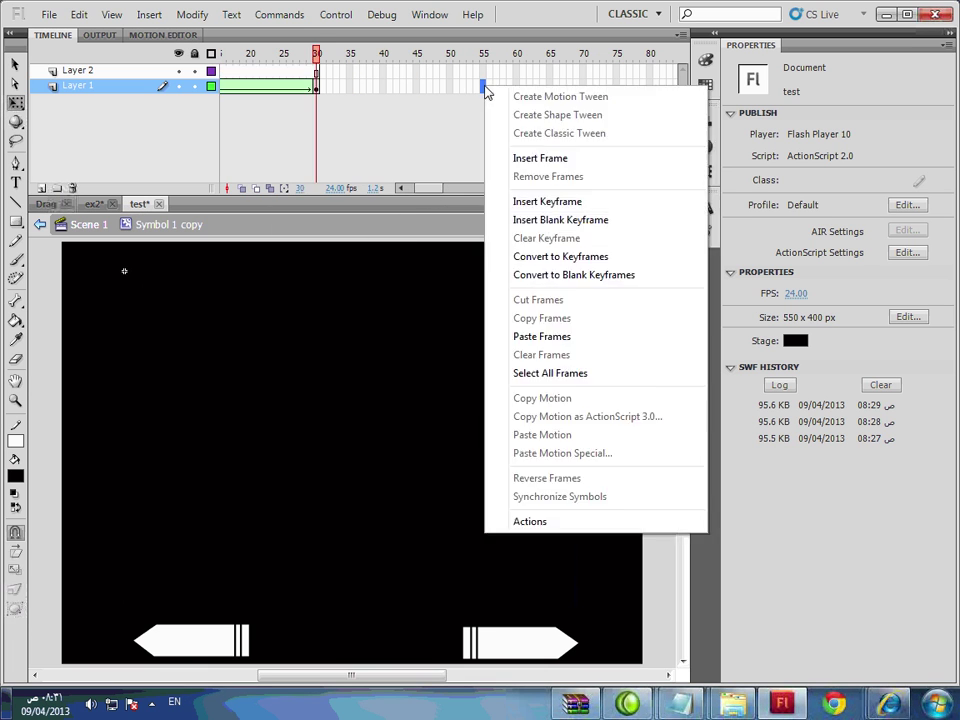
{"action": "left_click", "coordinate": [581, 338]}
- Reverse the pasted frames 55 to 84 on Layer 1 and insert a blank keyframe at frame 42 of Layer 2
{"action": "left_click_drag", "start_coordinate": [421, 190], "coordinate": [433, 190]}
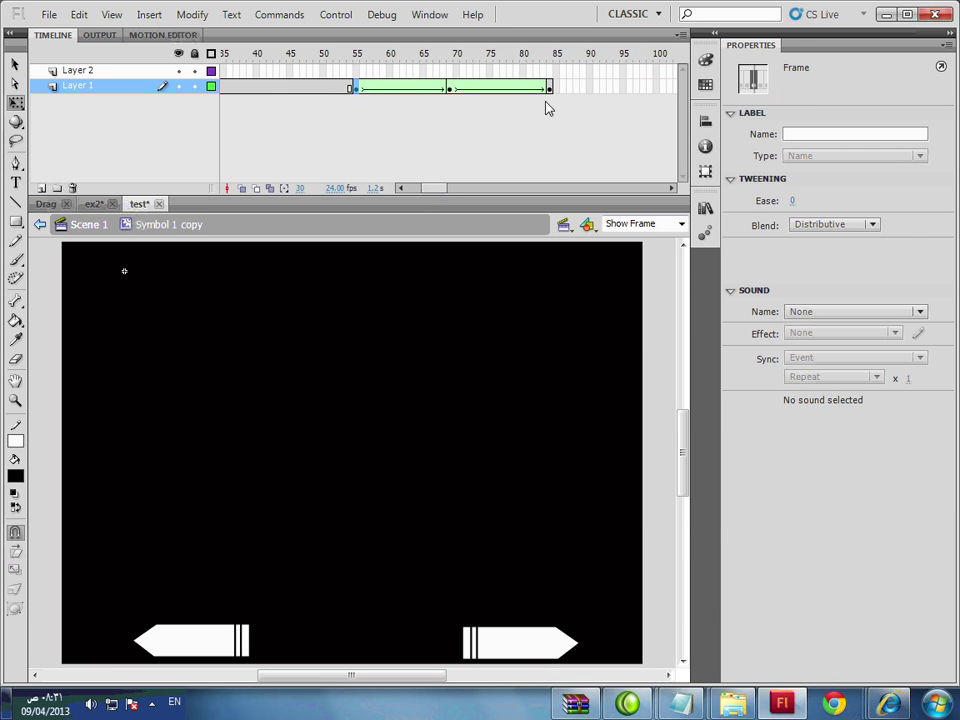
{"action": "left_click", "coordinate": [549, 88], "text": "shift"}
{"action": "right_click", "coordinate": [530, 97]}
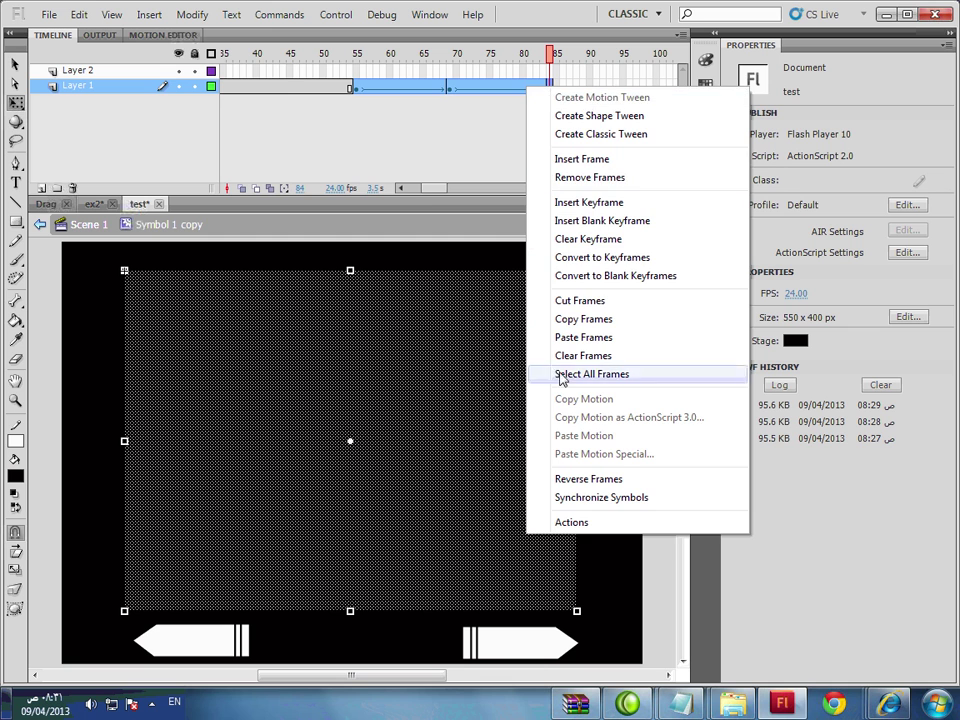
{"action": "left_click", "coordinate": [536, 478]}
{"action": "scroll", "coordinate": [320, 140], "scroll_direction": "left", "scroll_amount": 4}
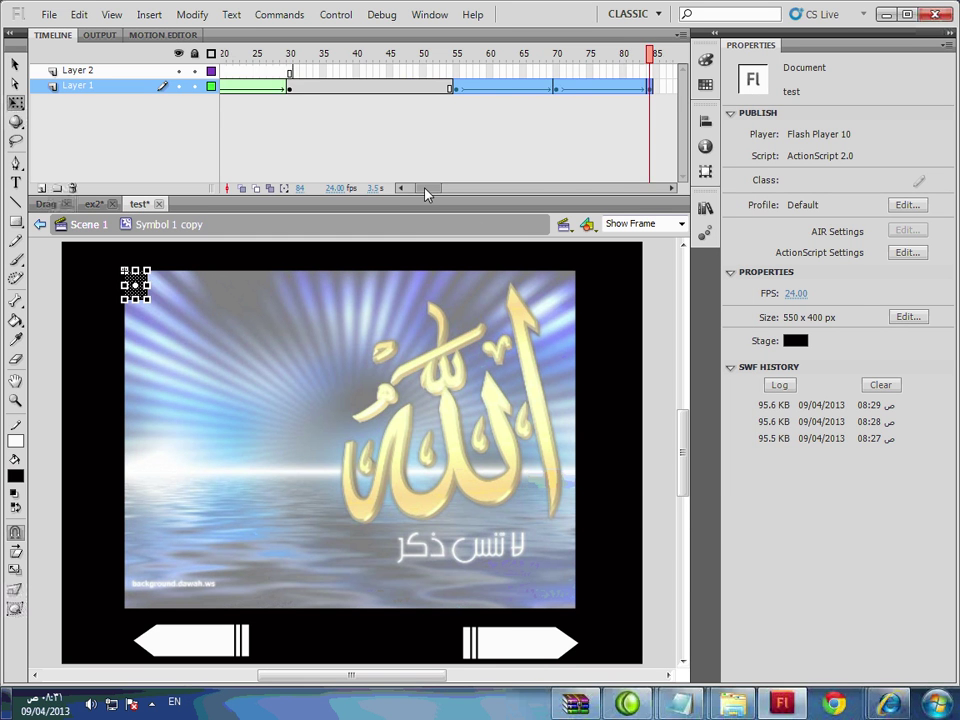
{"action": "left_click", "coordinate": [410, 72]}
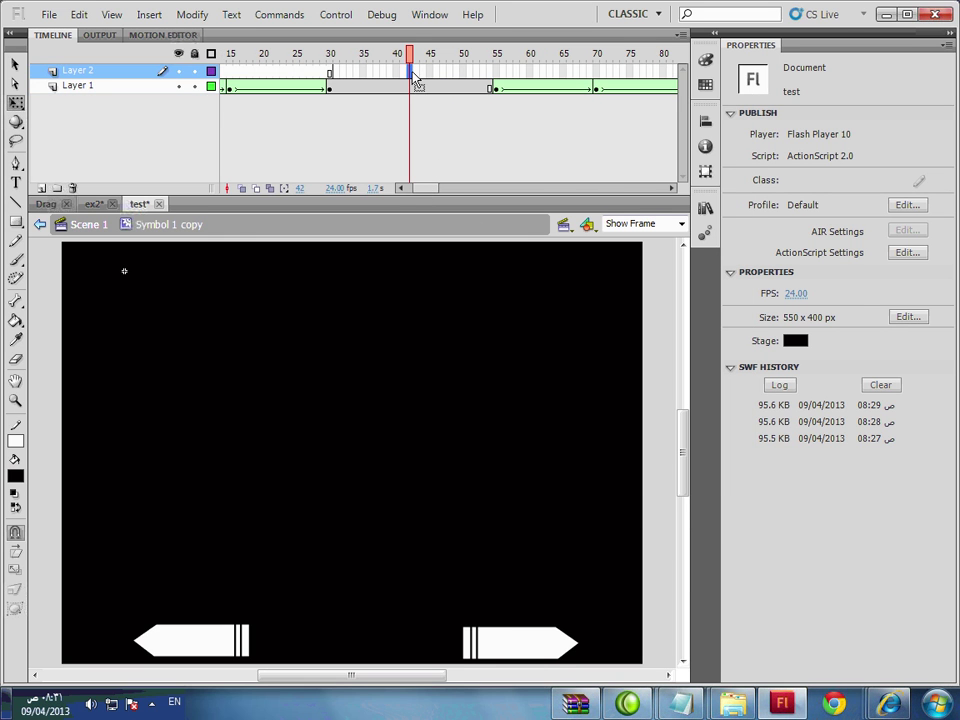
- Return to Scene 1 and replace the loadMovie line in the right-pointing arrow button's script with motion.play()
{"action": "left_click", "coordinate": [88, 224]}
{"action": "left_click", "coordinate": [527, 655]}
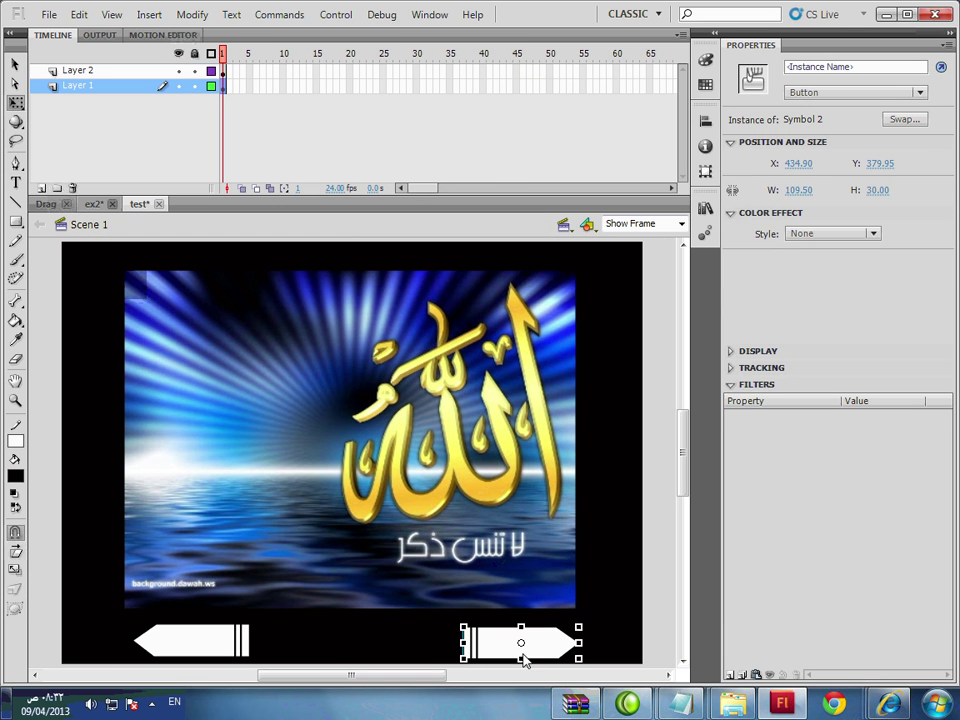
{"action": "right_click", "coordinate": [525, 655]}
{"action": "left_click", "coordinate": [592, 520]}
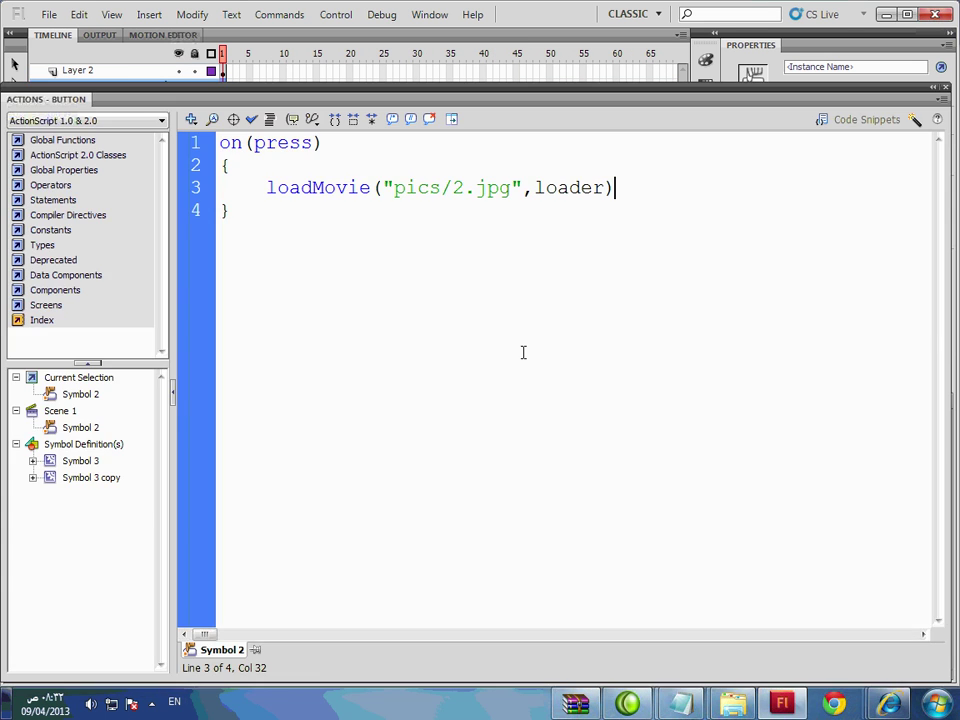
{"action": "left_click_drag", "start_coordinate": [638, 187], "coordinate": [264, 188]}
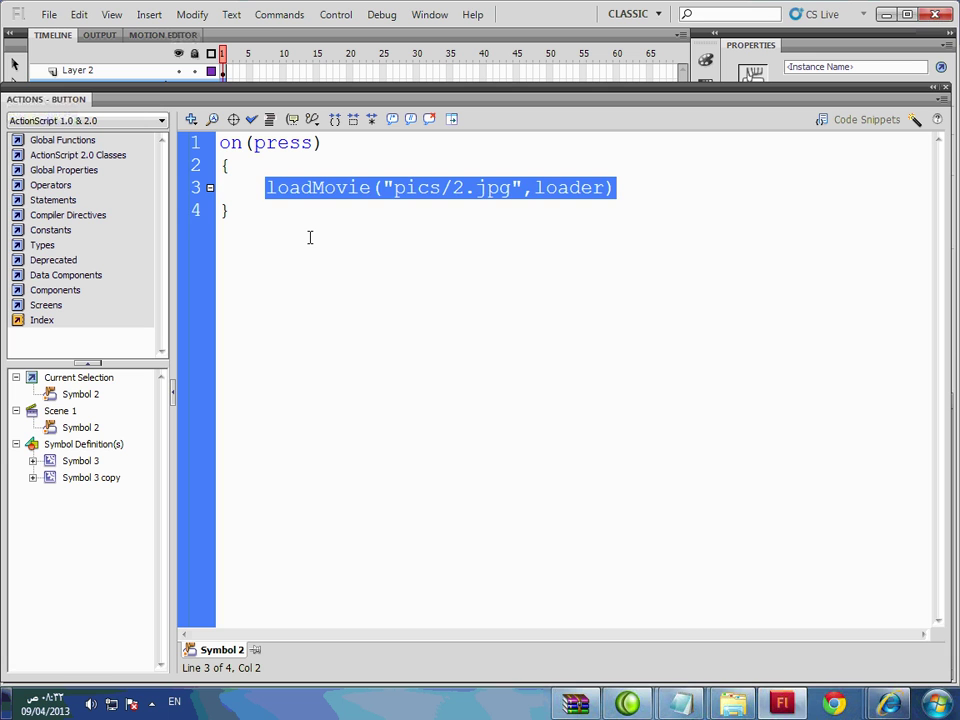
{"action": "key", "text": "Delete"}
{"action": "type", "text": "motion.play"}
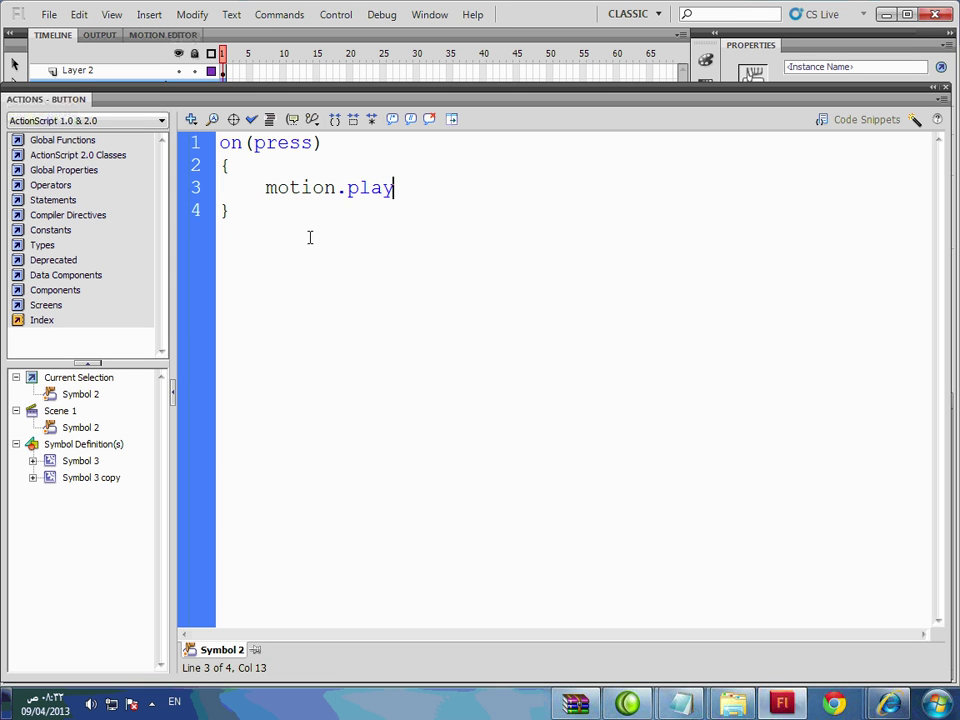
{"action": "type", "text": "()"}
{"action": "left_click", "coordinate": [946, 87]}
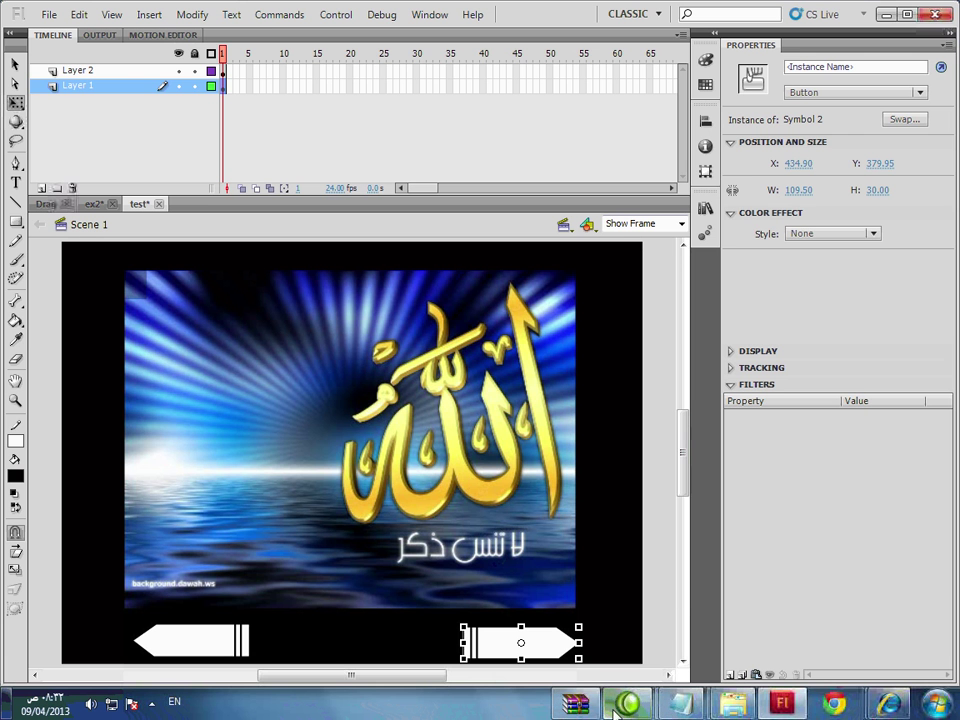
- Copy loadMovie("txt/txt"+_root.i+".swf",_root.loader) from the Notepad code file into the script of Layer 2's frame 42 inside the motion clip
{"action": "mouse_move", "coordinate": [680, 703]}
{"action": "left_click", "coordinate": [585, 615]}
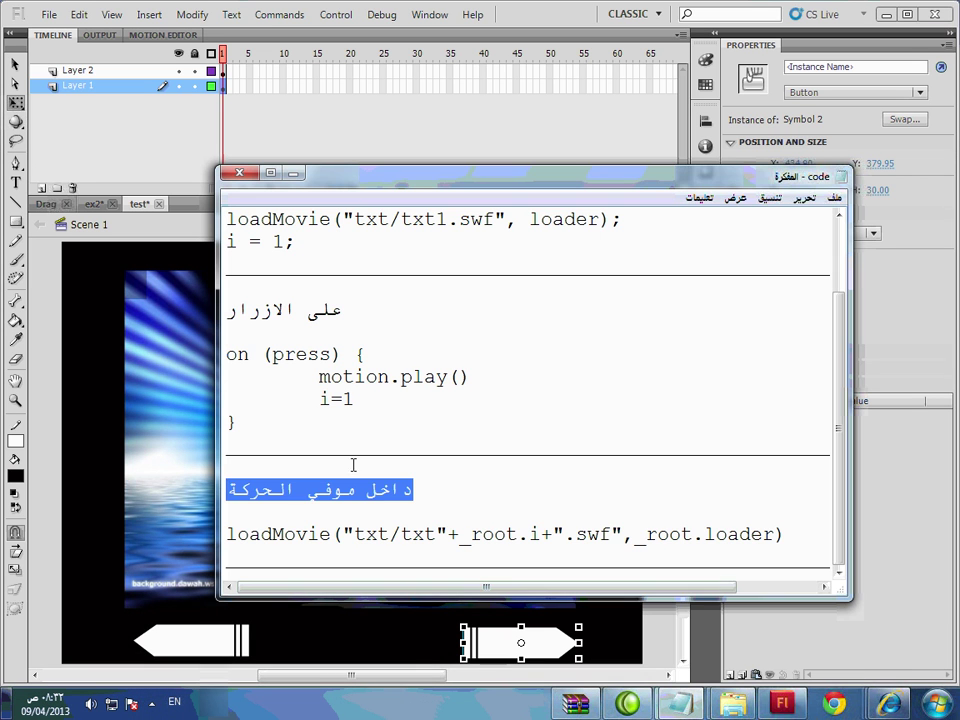
{"action": "left_click_drag", "start_coordinate": [790, 534], "coordinate": [229, 522]}
{"action": "key", "text": "ctrl+c"}
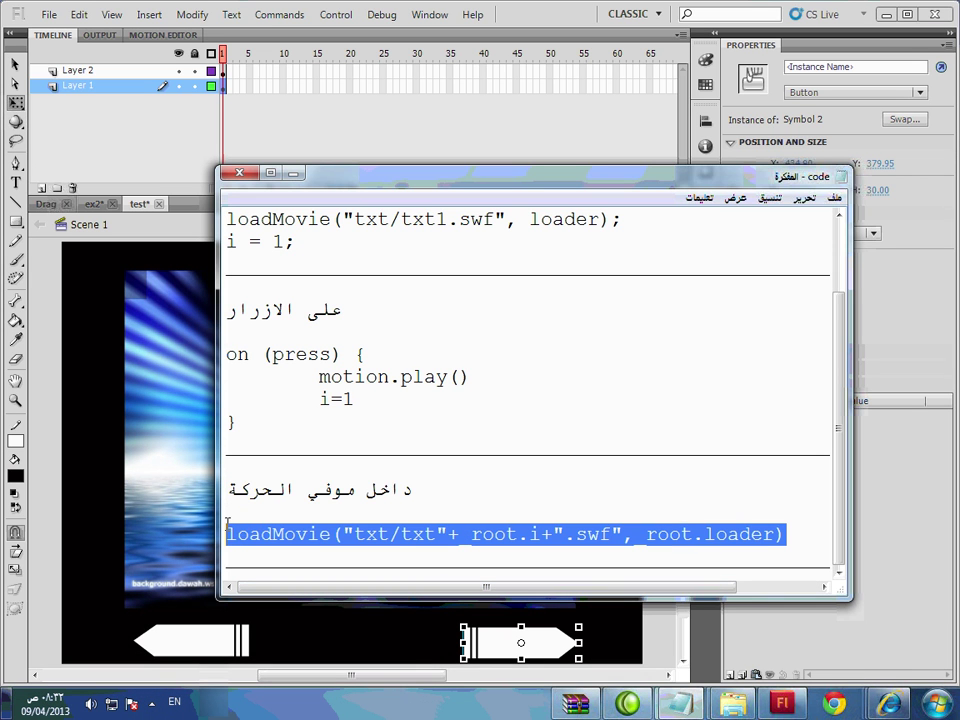
{"action": "left_click", "coordinate": [147, 290]}
{"action": "double_click", "coordinate": [147, 290]}
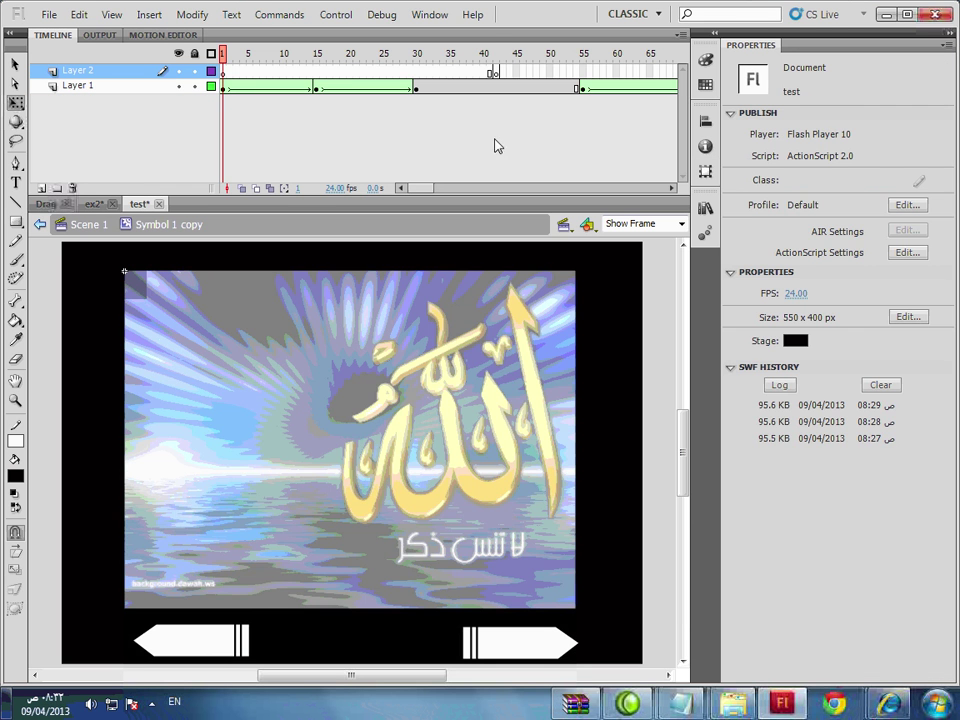
{"action": "right_click", "coordinate": [495, 72]}
{"action": "left_click", "coordinate": [596, 501]}
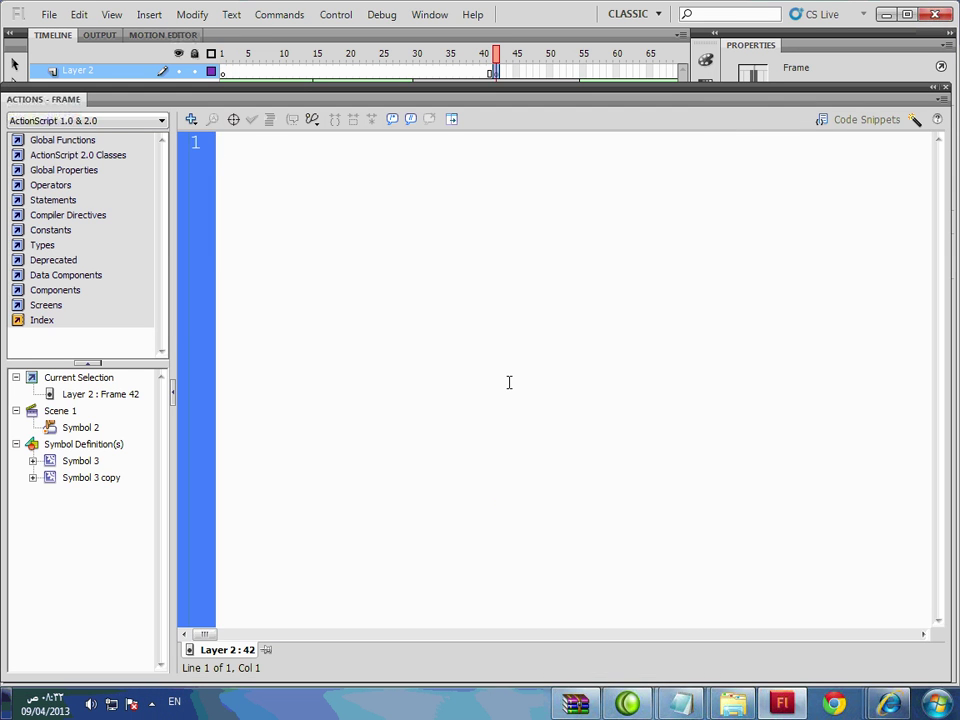
{"action": "key", "text": "ctrl+v"}
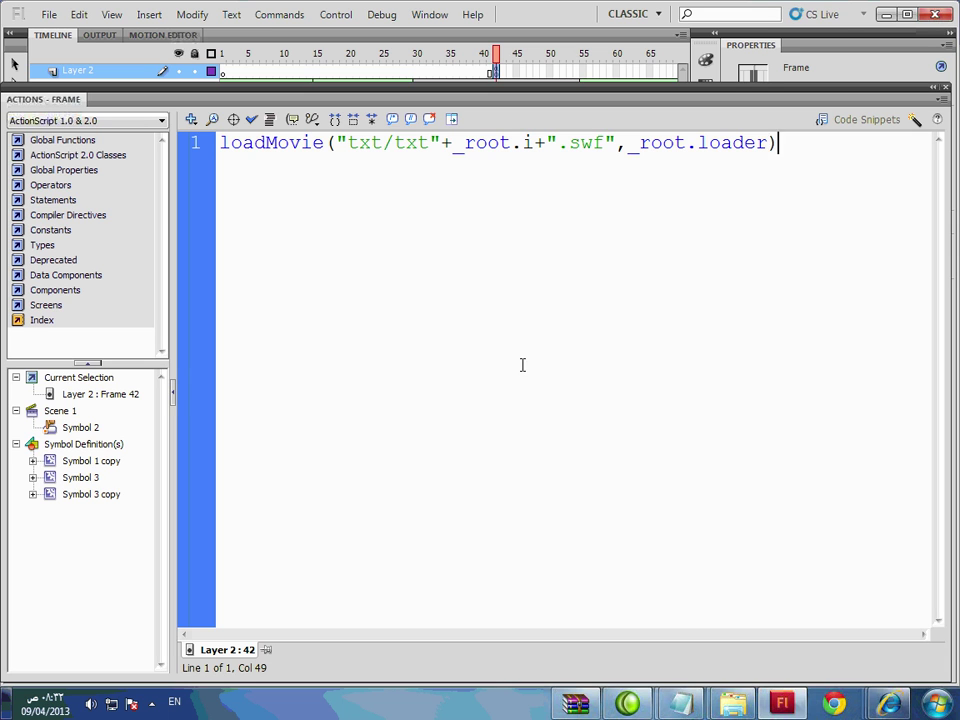
- Change the path in the frame 42 loadMovie call to "pics/2.jpg", keeping _root.loader as the target
{"action": "left_click_drag", "start_coordinate": [597, 145], "coordinate": [398, 147]}
{"action": "type", "text": "2."}
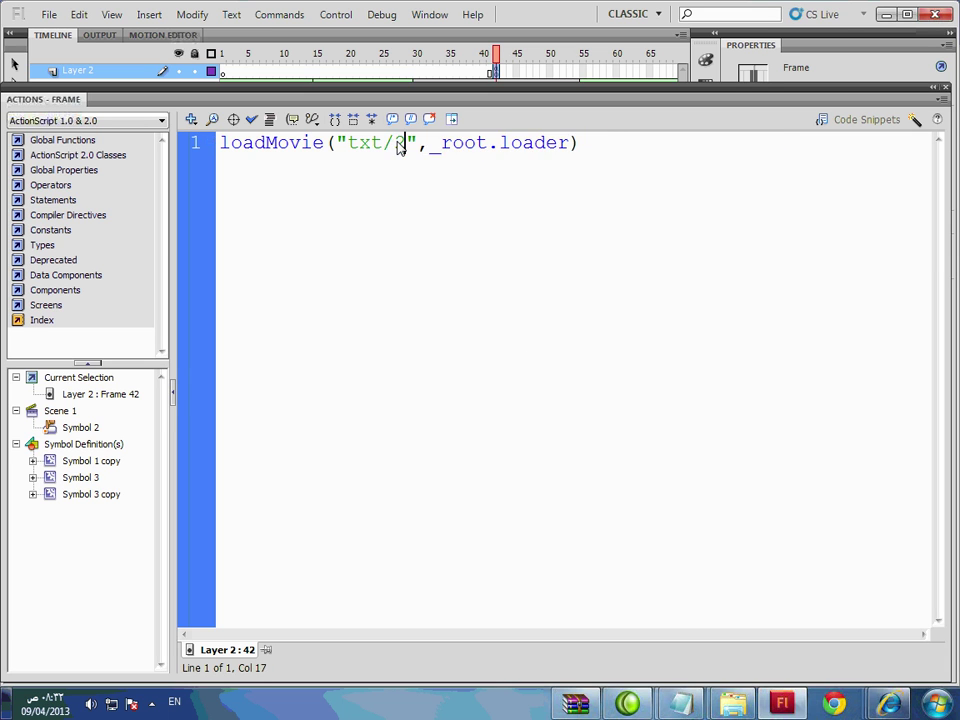
{"action": "type", "text": "jpg"}
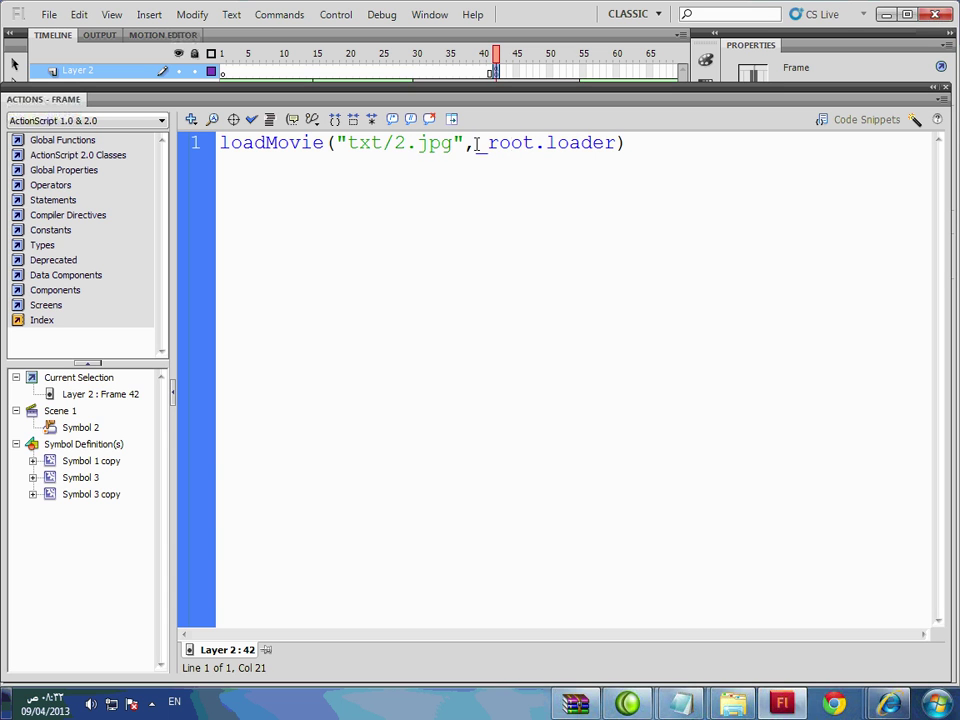
{"action": "double_click", "coordinate": [362, 143]}
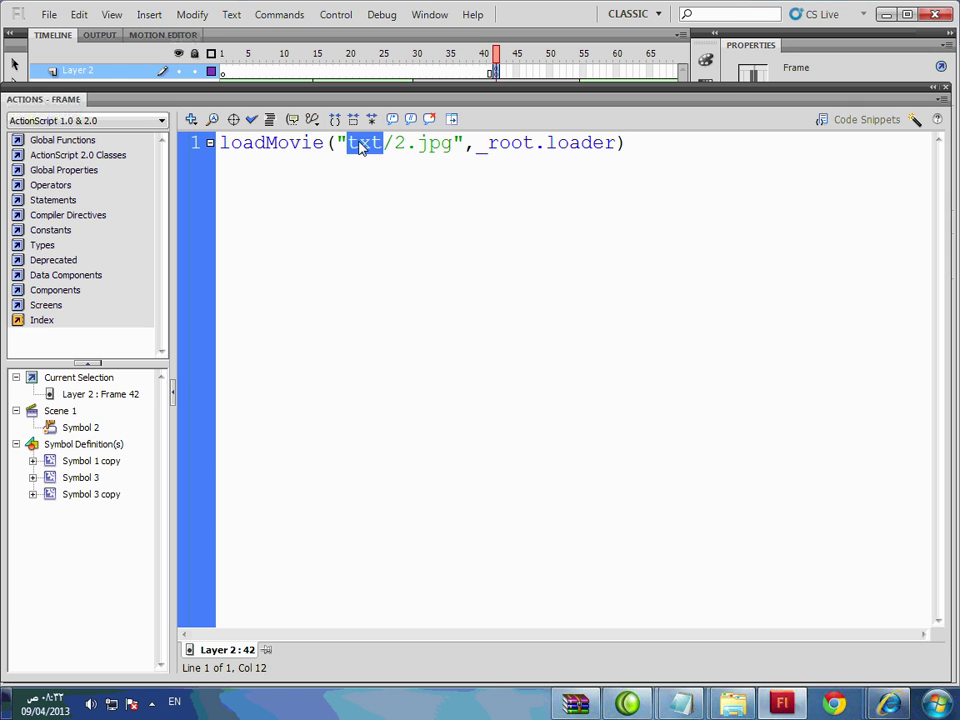
{"action": "type", "text": "pics"}
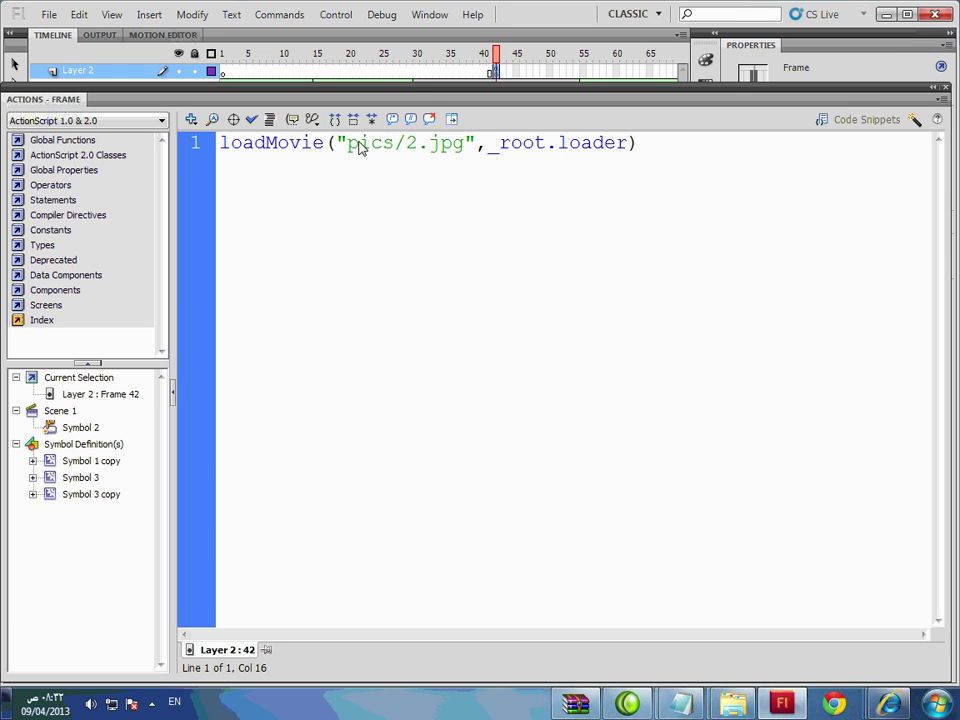
- Test the movie to check the transition, and close the preview and the script editor
{"action": "key", "text": "ctrl+Return"}
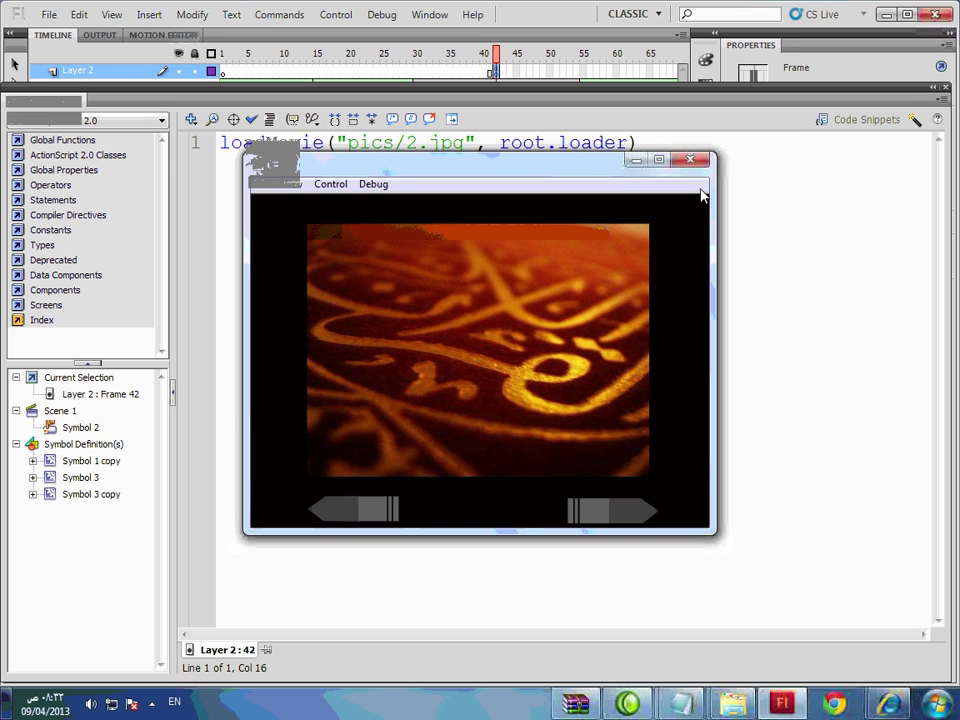
{"action": "left_click", "coordinate": [689, 160]}
{"action": "left_click", "coordinate": [944, 87]}
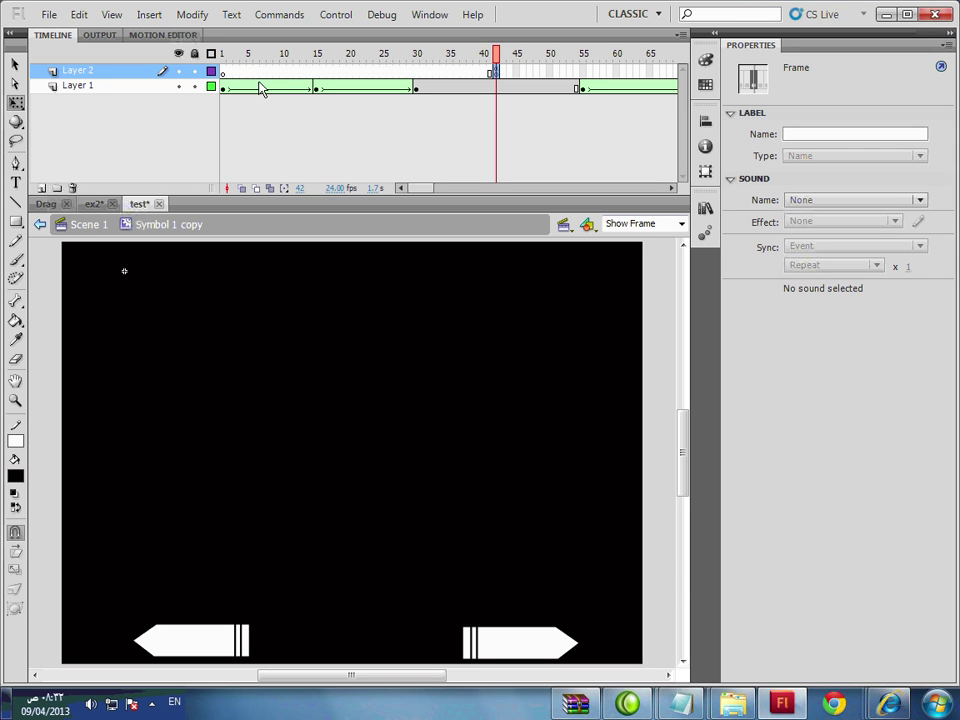
- Add a stop() action to frame 1 of Layer 2 in the motion clip
{"action": "left_click", "coordinate": [222, 86]}
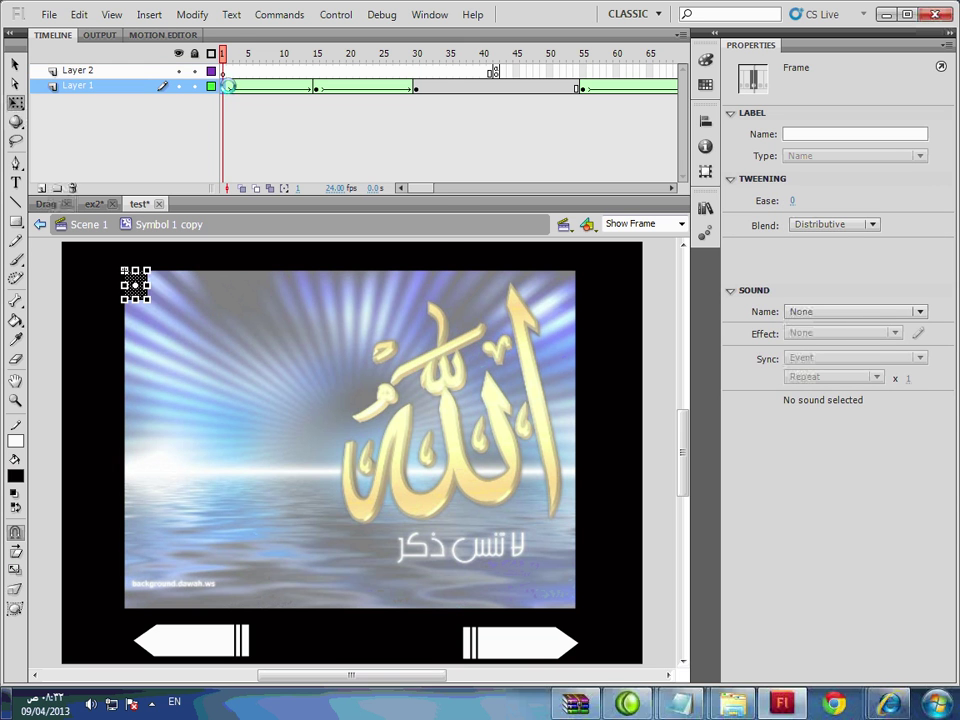
{"action": "left_click", "coordinate": [224, 71]}
{"action": "right_click", "coordinate": [224, 75]}
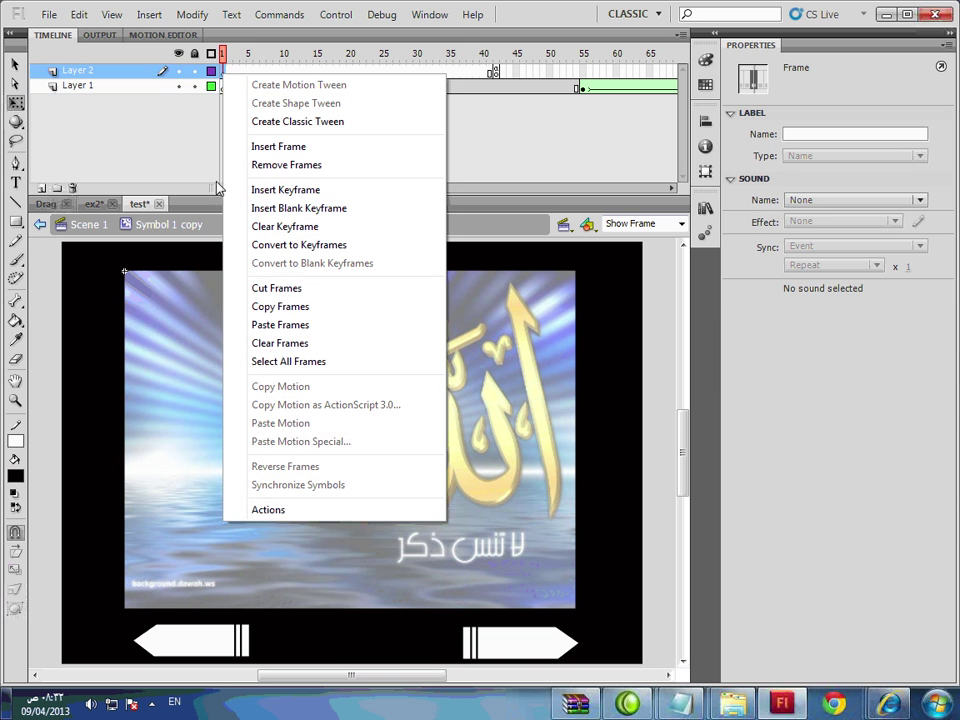
{"action": "left_click", "coordinate": [311, 510]}
{"action": "type", "text": "stop()"}
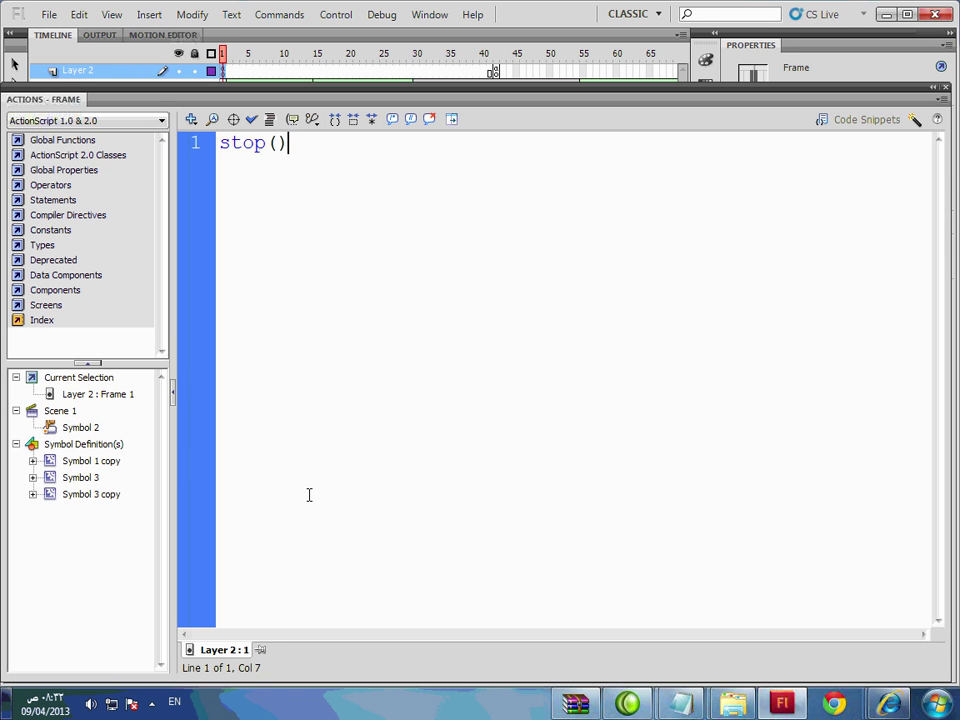
- Test the movie by activating the right-pointing arrow button, and close the preview and the script editor
{"action": "key", "text": "ctrl+Return"}
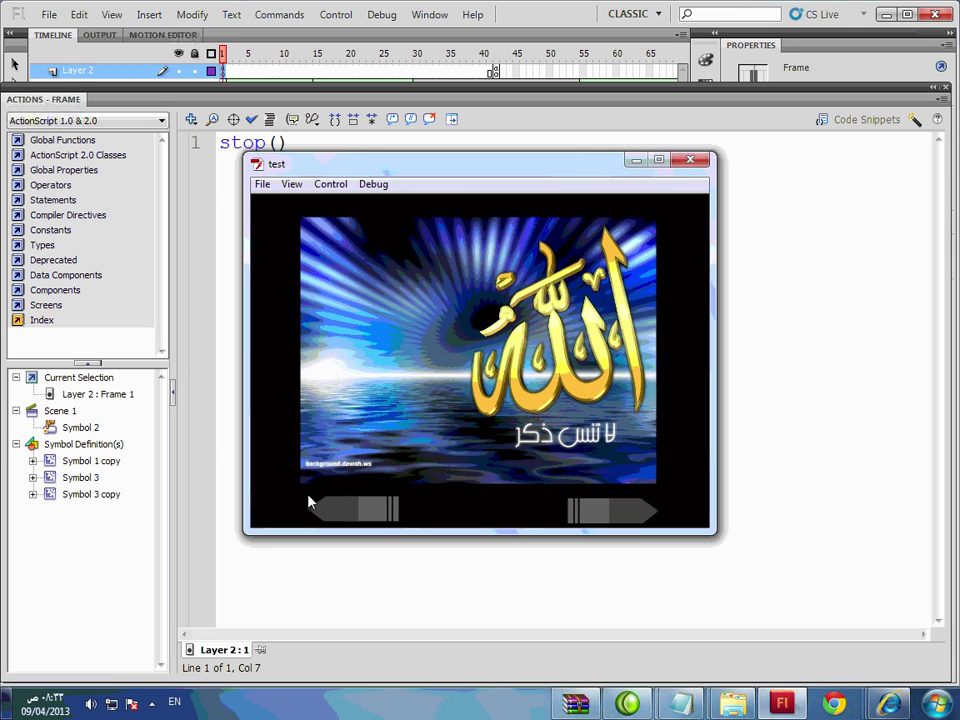
{"action": "left_click", "coordinate": [636, 508]}
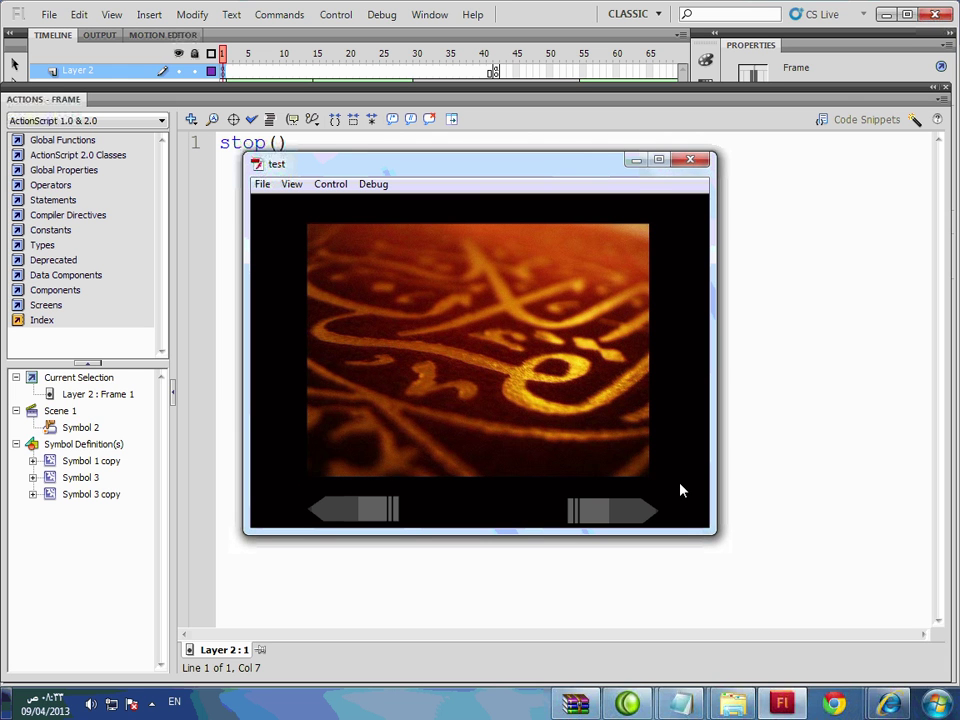
{"action": "left_click", "coordinate": [690, 160]}
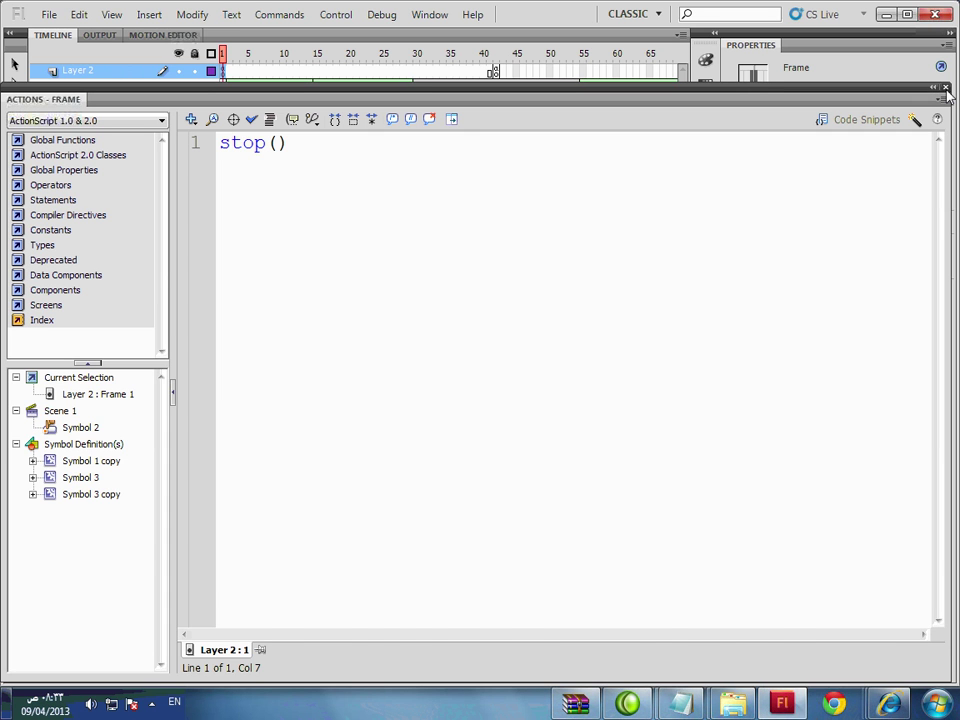
{"action": "left_click", "coordinate": [946, 89]}
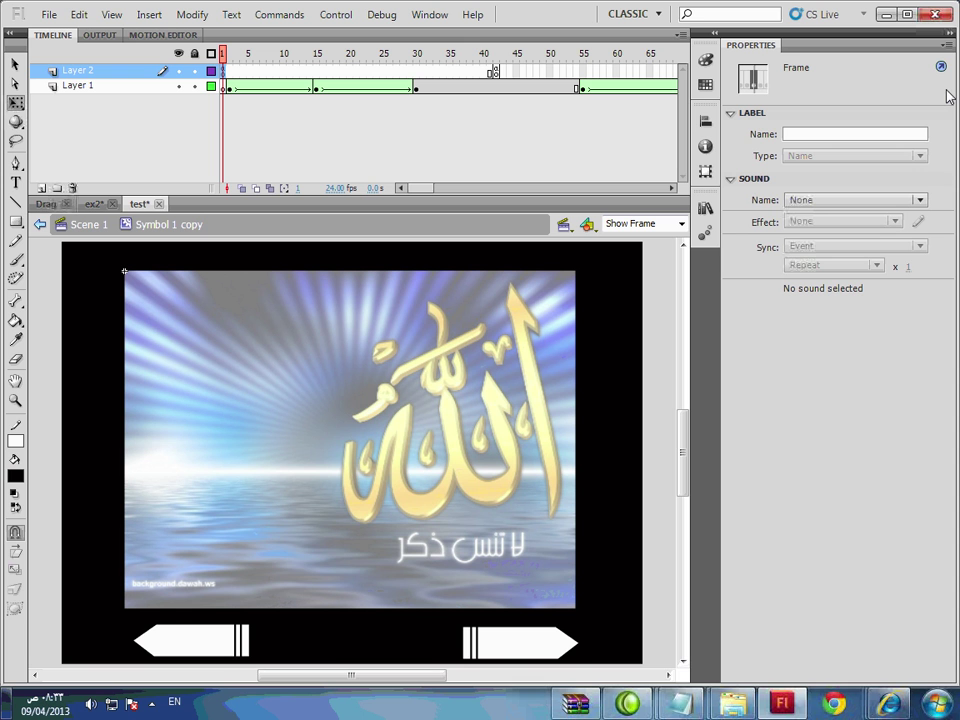
- Restore the variable-based loadMovie call in frame 42 of Layer 2 and change its path to "pics/"+_root.i
{"action": "left_click", "coordinate": [495, 72]}
{"action": "right_click", "coordinate": [497, 76]}
{"action": "left_click", "coordinate": [568, 512]}
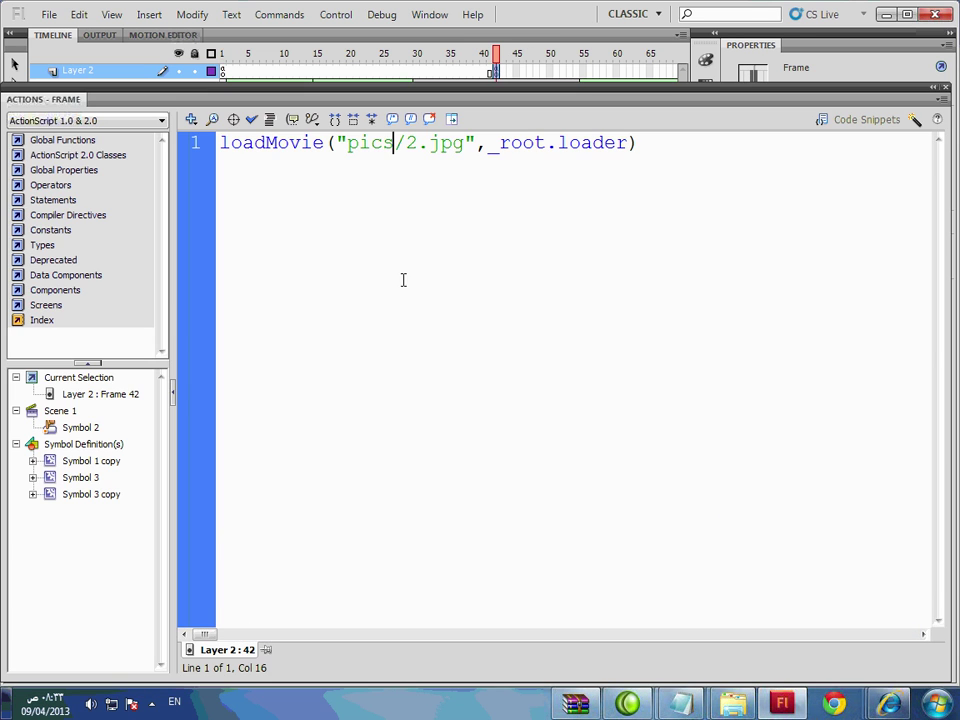
{"action": "key", "text": "ctrl+z"}
{"action": "key", "text": "ctrl+z"}
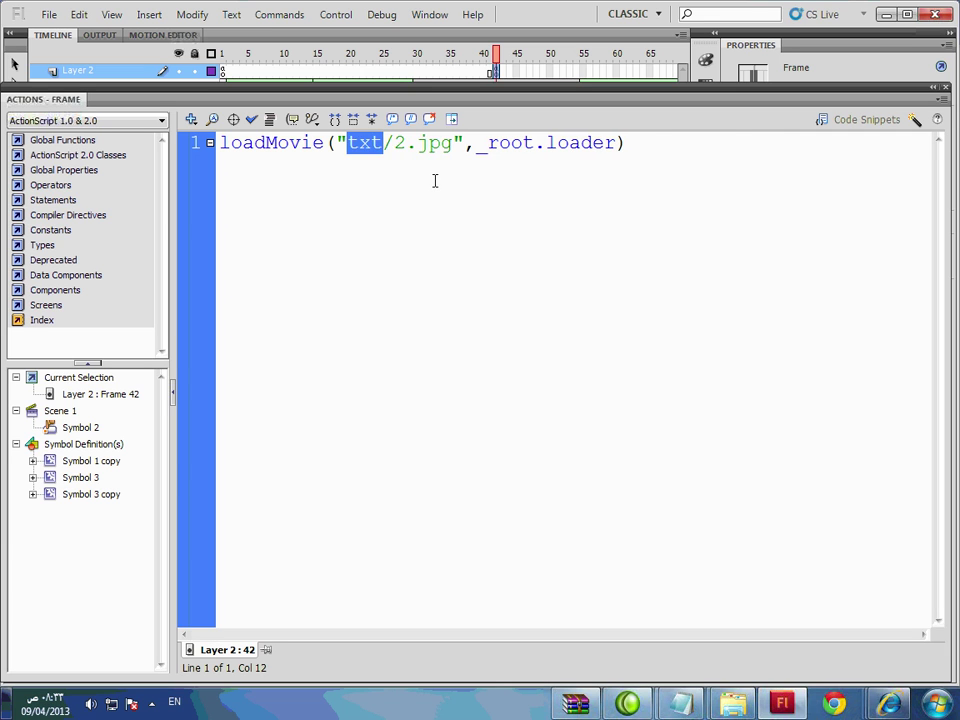
{"action": "double_click", "coordinate": [365, 143]}
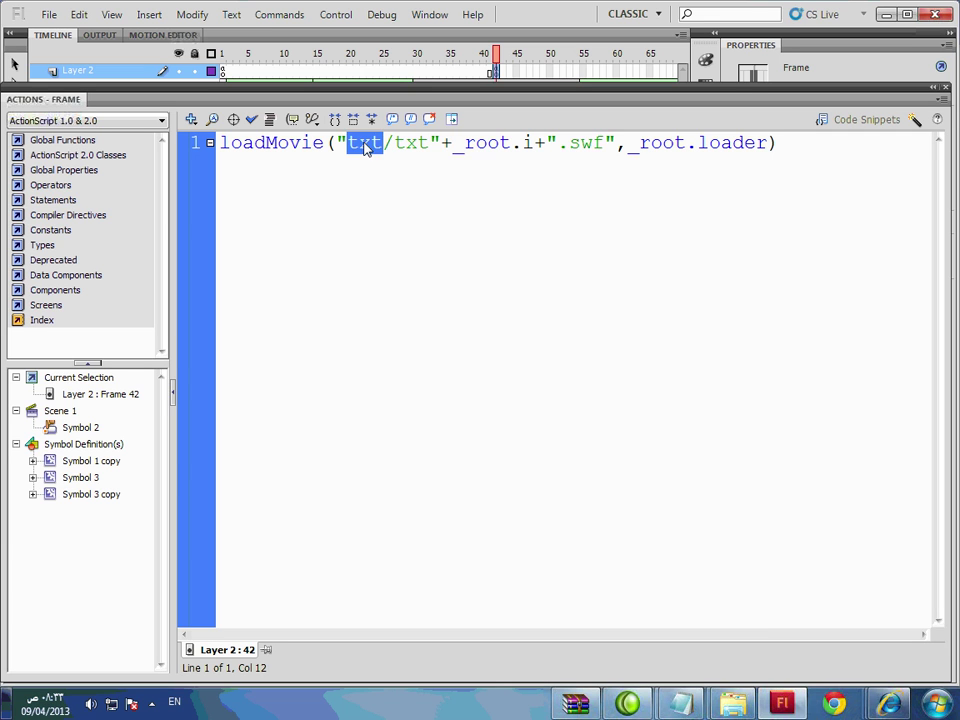
{"action": "type", "text": "pics"}
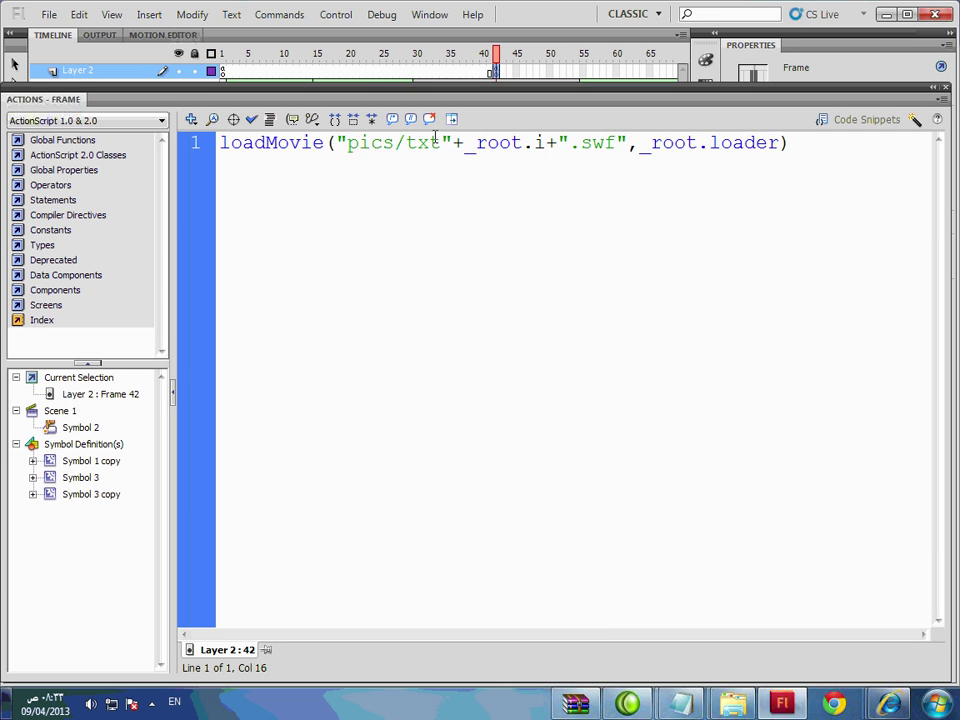
{"action": "double_click", "coordinate": [424, 143]}
{"action": "key", "text": "BackSpace"}
- Check how the images in the pics folder are named, and return to the frame script
{"action": "left_click_drag", "start_coordinate": [440, 146], "coordinate": [514, 150]}
{"action": "key", "text": "alt+Tab"}
{"action": "key", "text": "alt+Tab"}
{"action": "key", "text": "Tab"}
{"action": "key", "text": "alt+Tab"}
{"action": "key", "text": "Tab"}
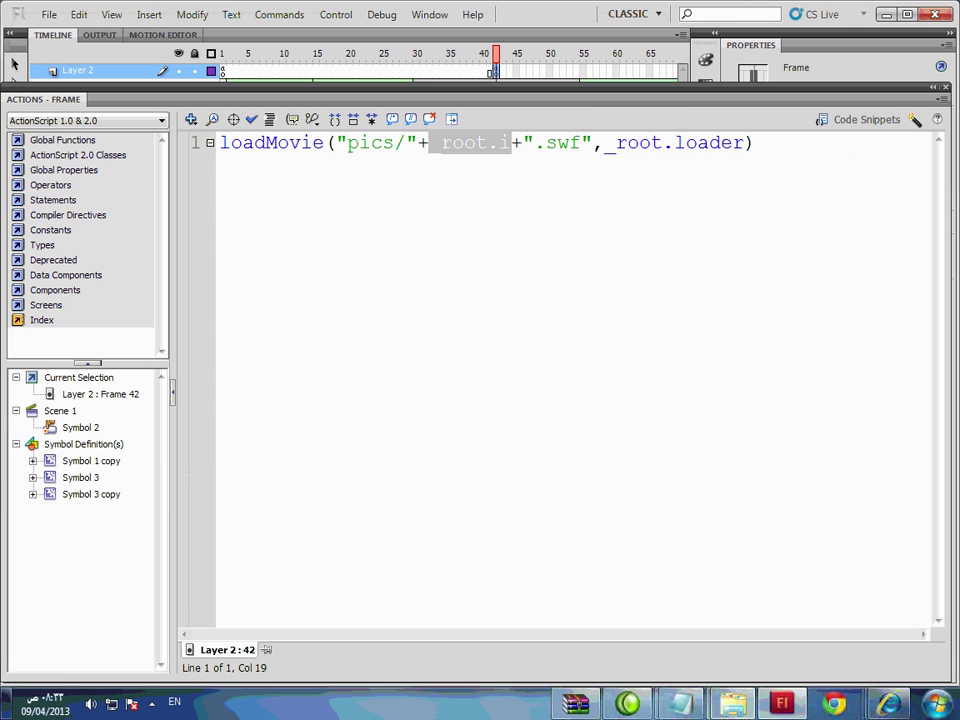
{"action": "mouse_move", "coordinate": [733, 703]}
{"action": "left_click", "coordinate": [778, 612]}
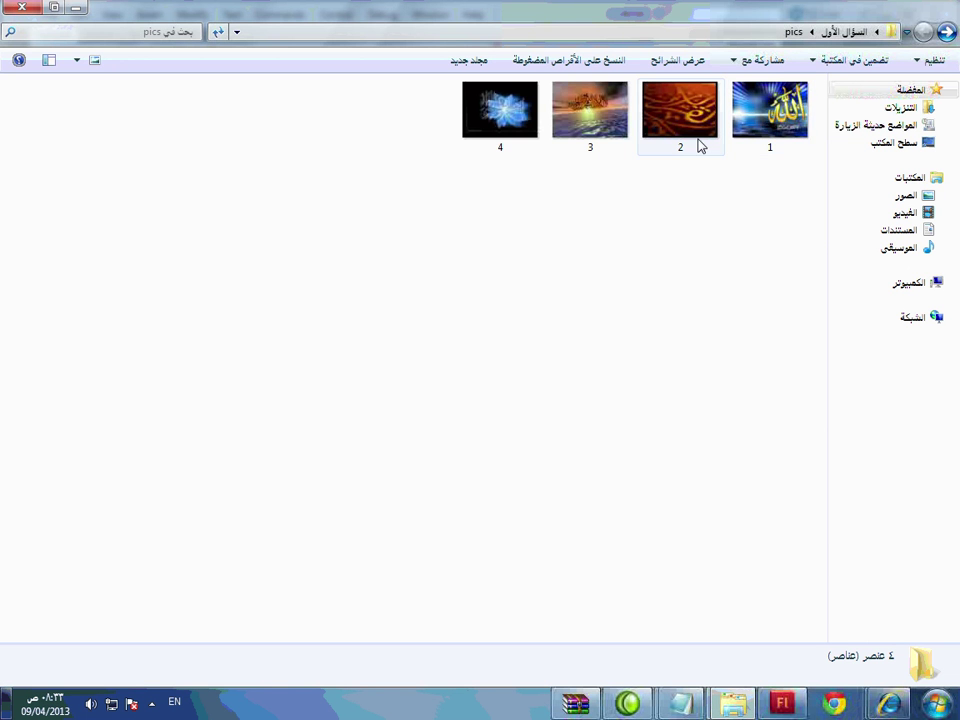
{"action": "key", "text": "alt+Tab"}
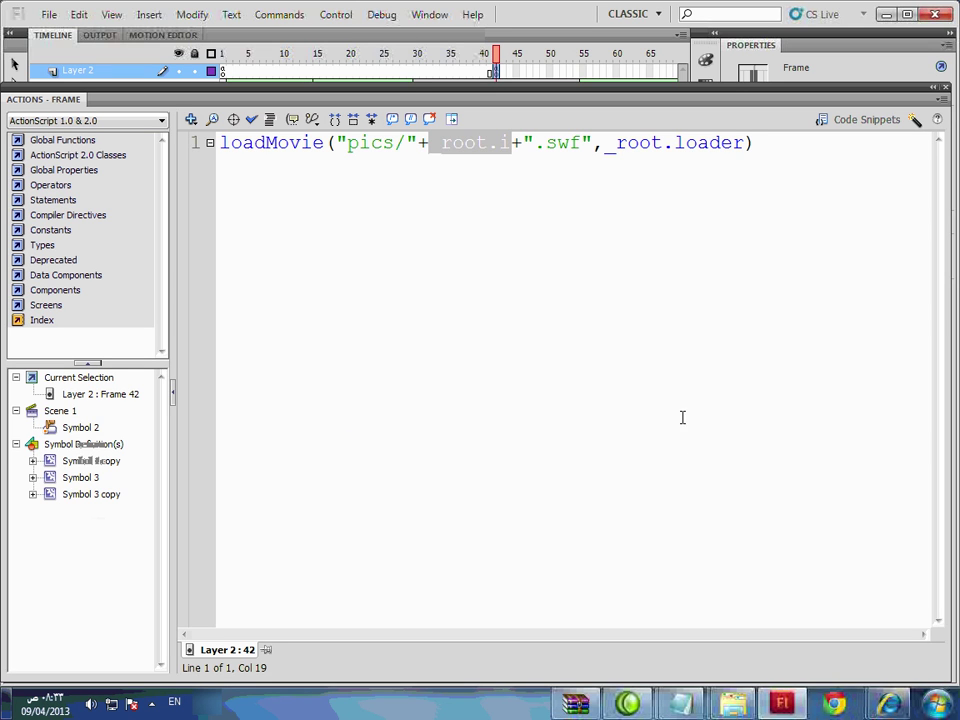
- Change the file extension in the loadMovie call to ".jpg"
{"action": "left_click", "coordinate": [500, 143]}
{"action": "left_click_drag", "start_coordinate": [510, 143], "coordinate": [442, 143]}
{"action": "double_click", "coordinate": [565, 143]}
{"action": "type", "text": "jpg"}
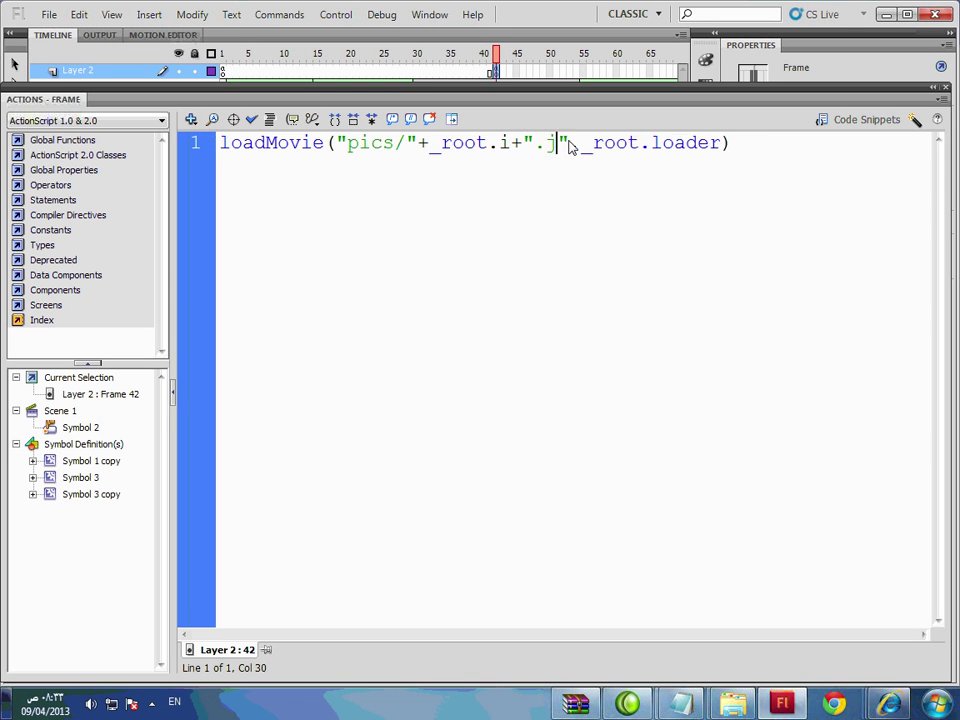
- Check the file type of image 1 in the pics folder, and return to the frame script
{"action": "key", "text": "alt+Tab"}
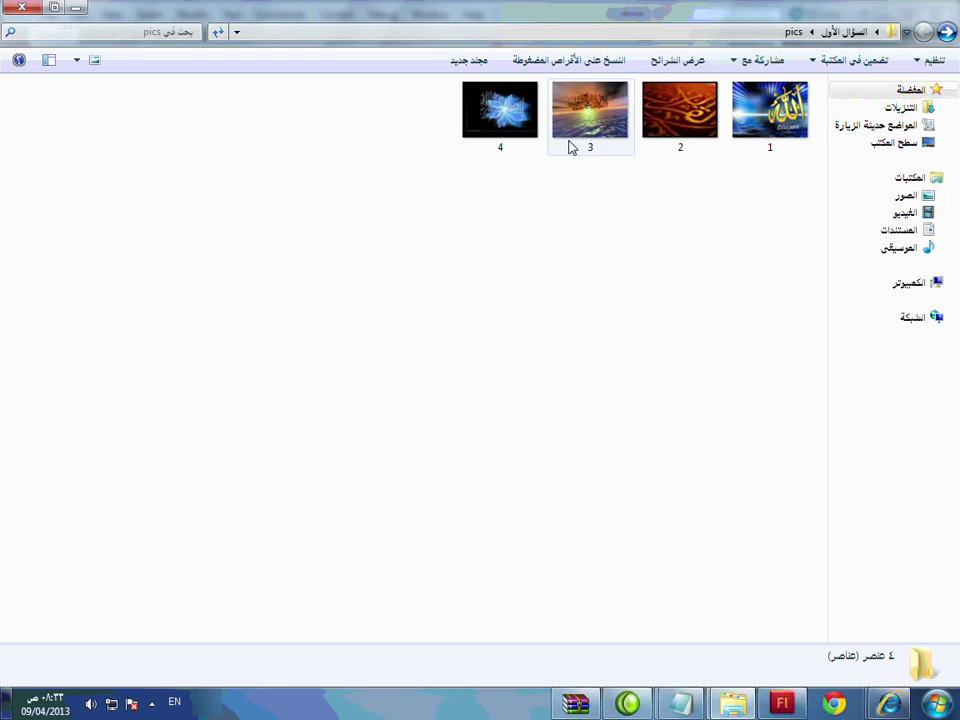
{"action": "right_click", "coordinate": [788, 124]}
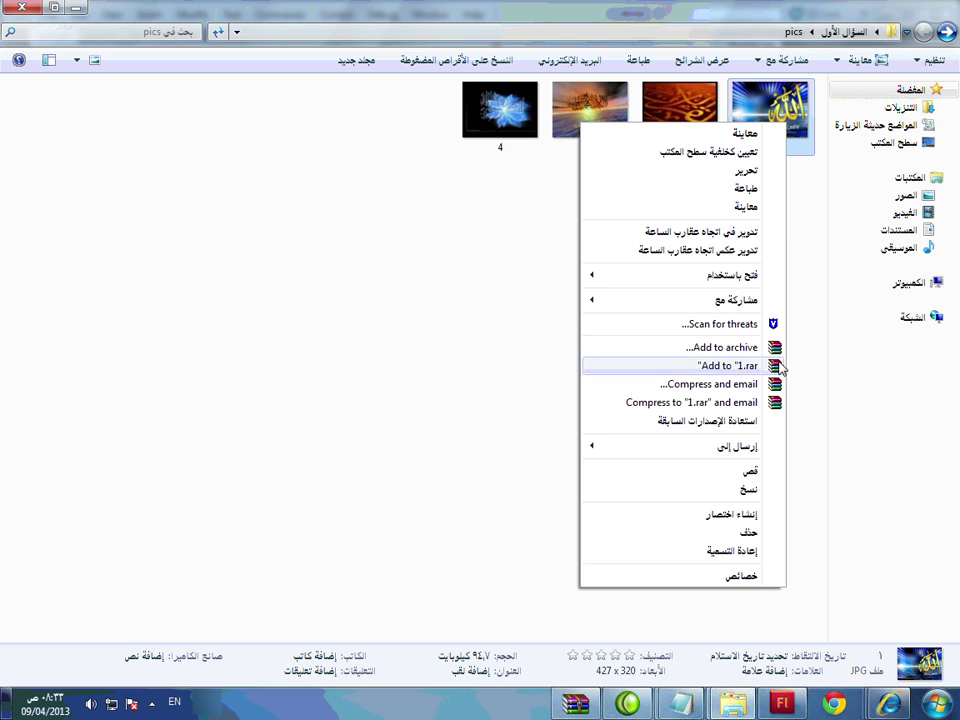
{"action": "key", "text": "Down"}
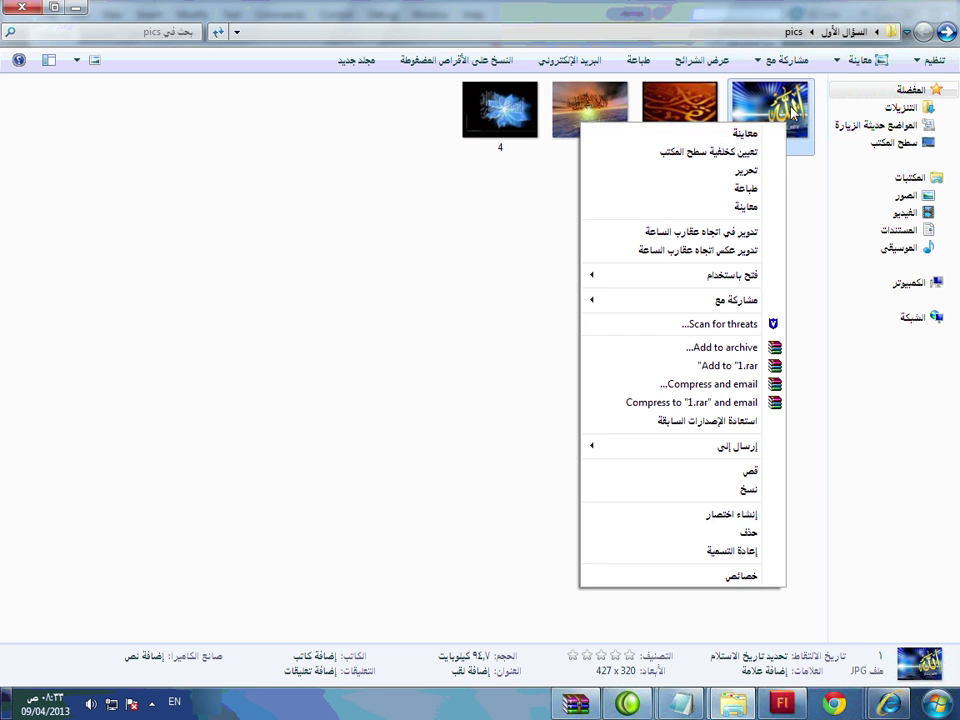
{"action": "key", "text": "Escape"}
{"action": "key", "text": "alt+Tab"}
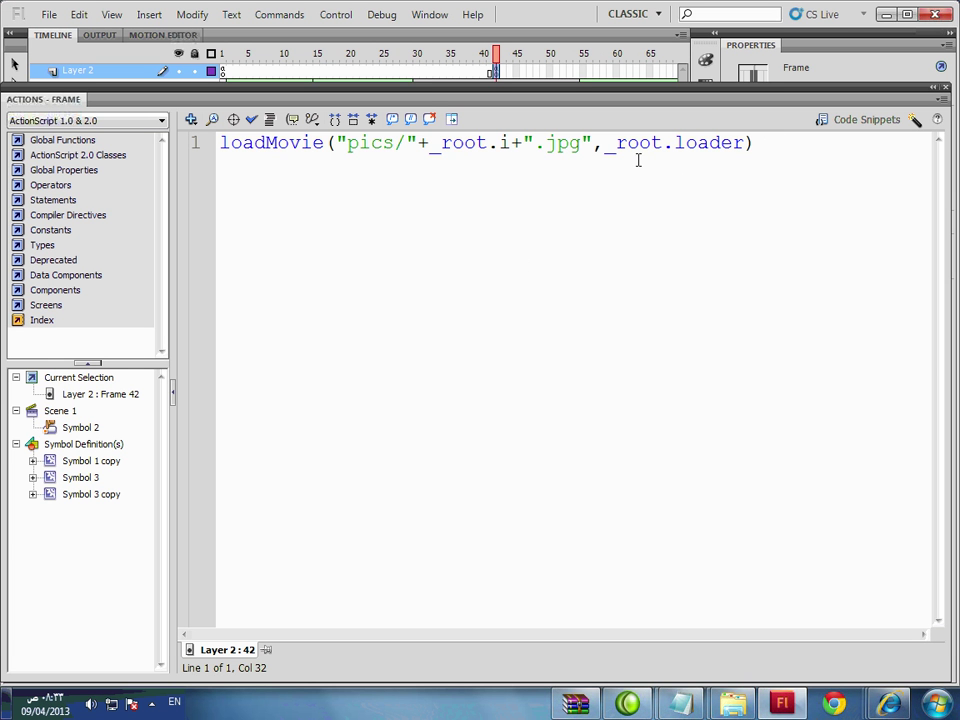
- Review the _root.loader target in the call, close the script editor and return to Scene 1
{"action": "left_click_drag", "start_coordinate": [604, 146], "coordinate": [430, 120]}
{"action": "left_click_drag", "start_coordinate": [606, 142], "coordinate": [640, 142]}
{"action": "left_click", "coordinate": [697, 142]}
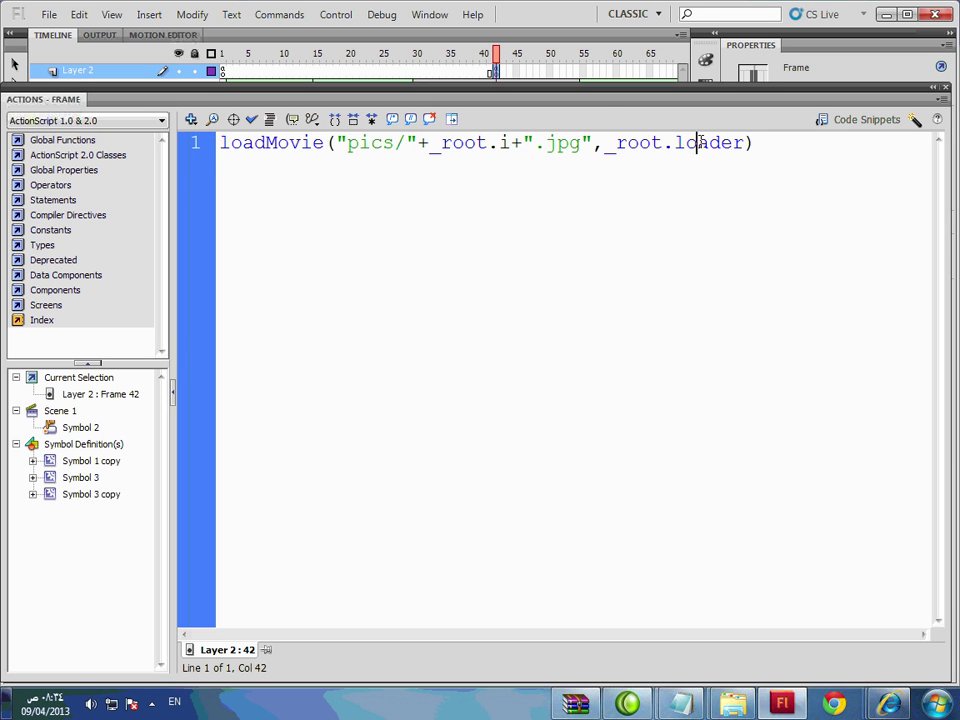
{"action": "left_click", "coordinate": [948, 88]}
{"action": "left_click", "coordinate": [88, 224]}
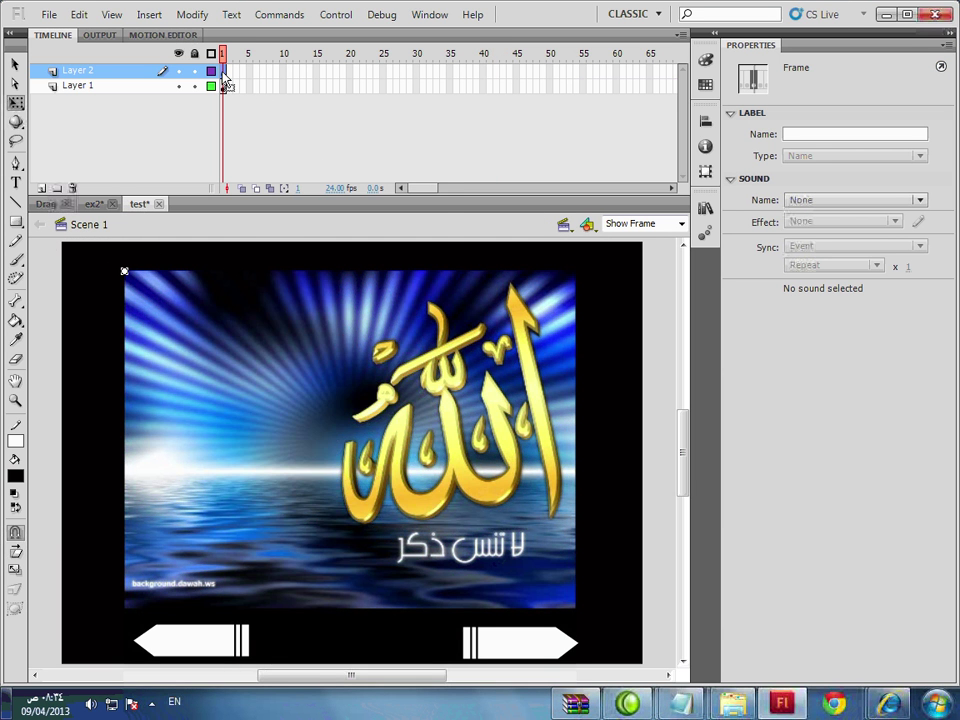
- Declare var i:Number and set i=1 in the frame 1 script of Layer 2 in Scene 1, and close the editor
{"action": "right_click", "coordinate": [223, 72]}
{"action": "left_click", "coordinate": [363, 510]}
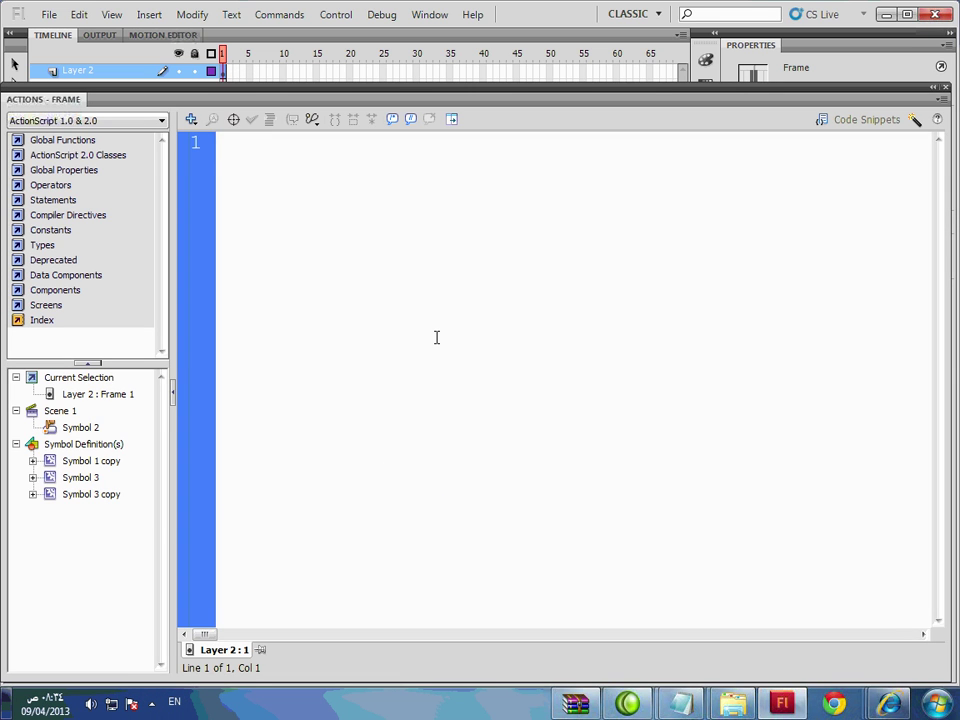
{"action": "type", "text": "var "}
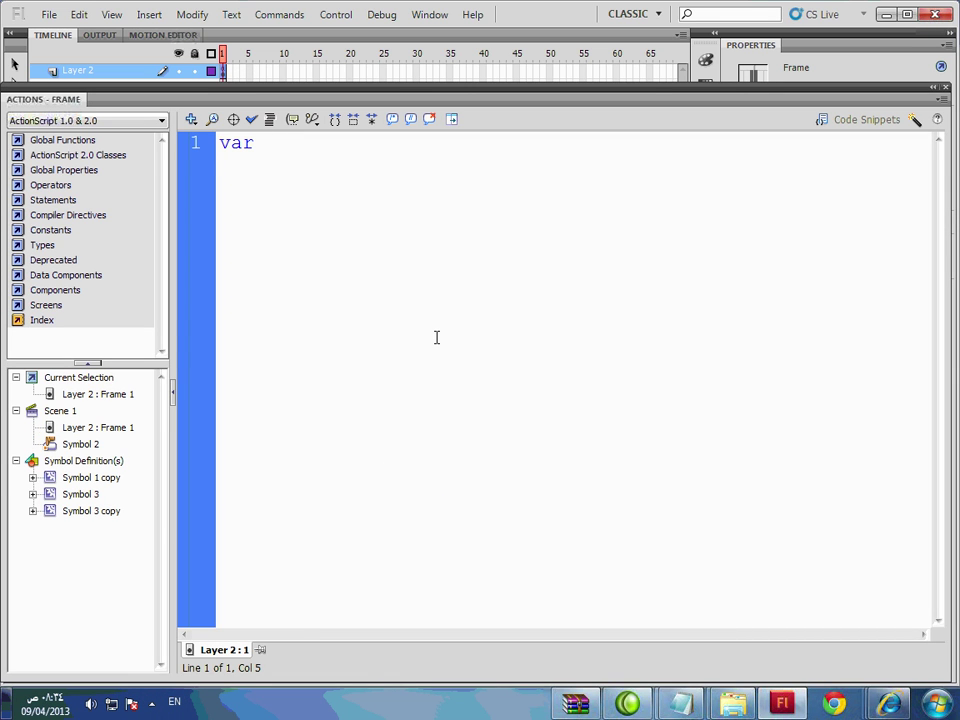
{"action": "type", "text": "i:\""}
{"action": "key", "text": "BackSpace"}
{"action": "key", "text": "BackSpace"}
{"action": "type", "text": ":"}
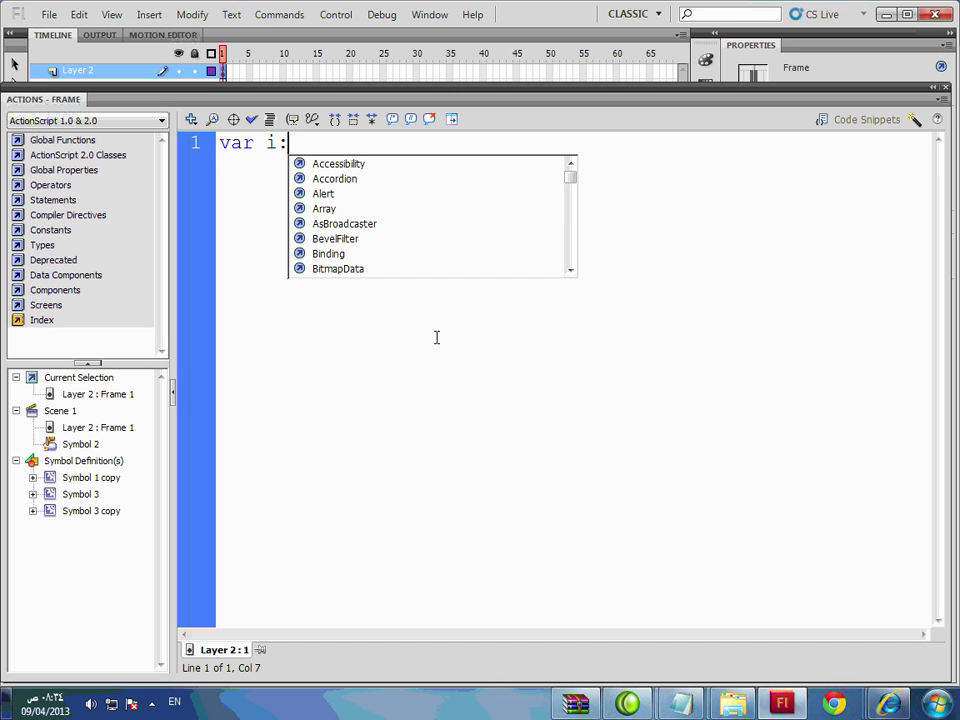
{"action": "type", "text": "Num"}
{"action": "key", "text": "Return"}
{"action": "key", "text": "Return"}
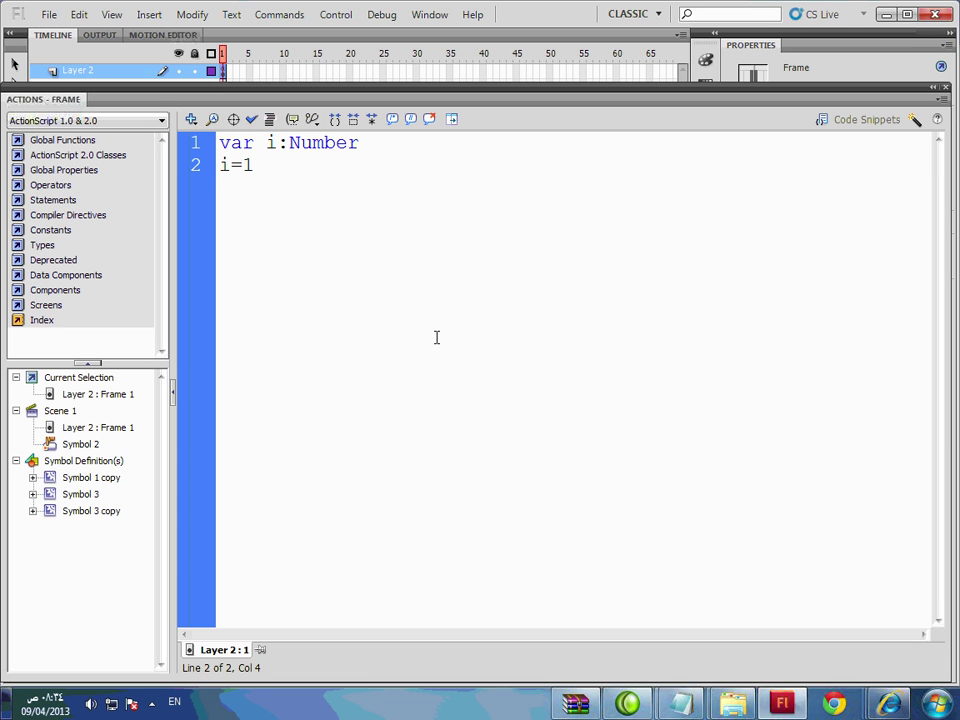
{"action": "left_click", "coordinate": [946, 88]}
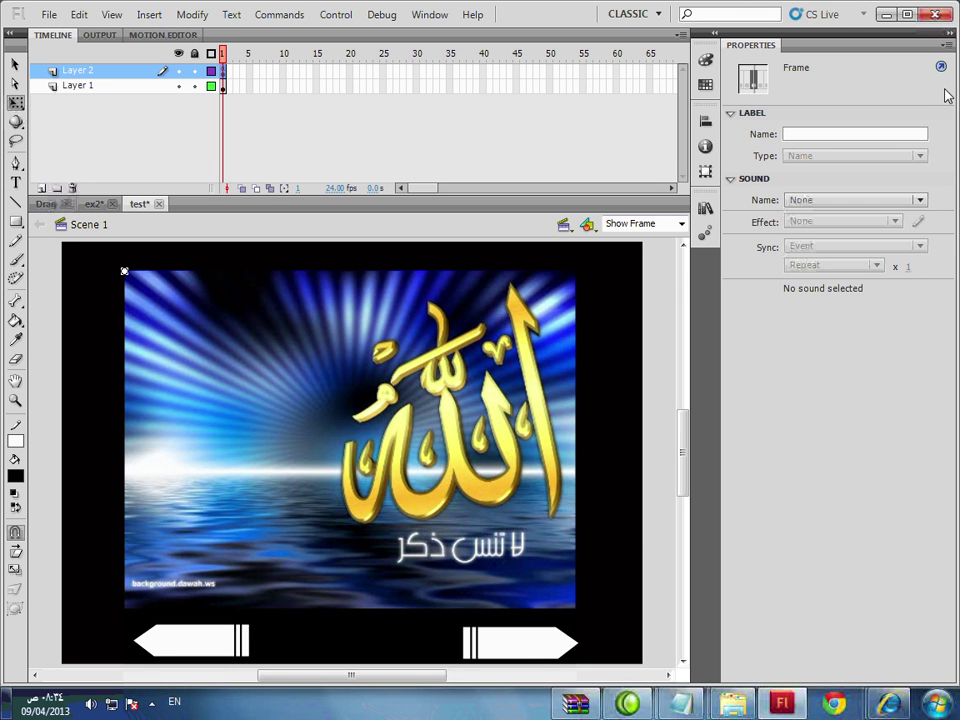
- Add i++ after motion.play() in the press handler of the right-pointing arrow button
{"action": "left_click", "coordinate": [553, 647]}
{"action": "right_click", "coordinate": [555, 645]}
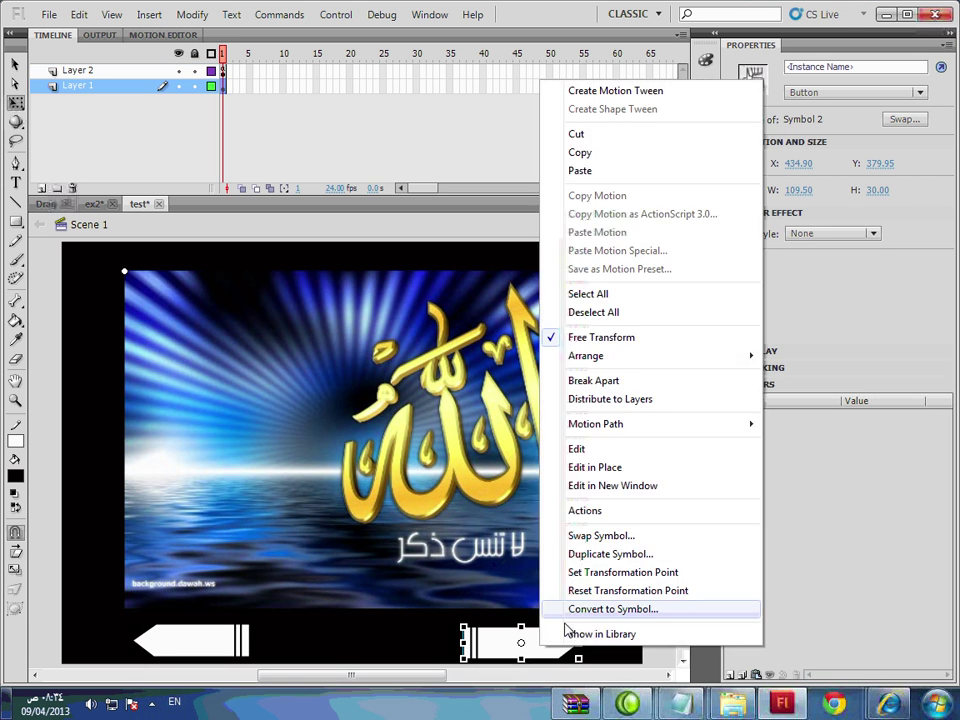
{"action": "left_click", "coordinate": [590, 510]}
{"action": "key", "text": "Return"}
{"action": "type", "text": "i++"}
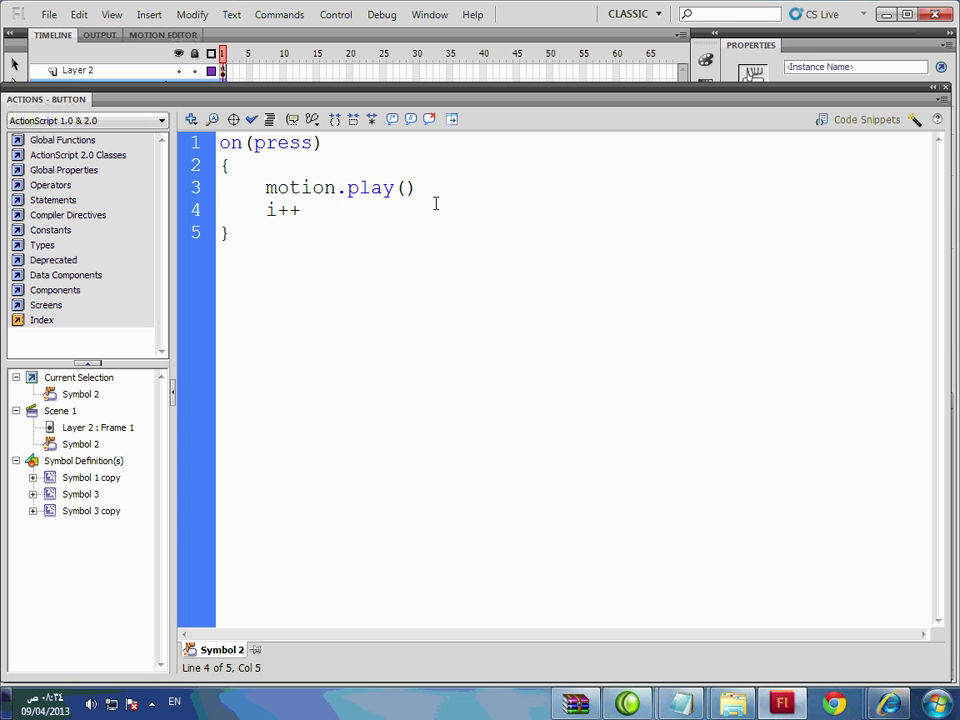
- Test the movie by advancing past the fourth picture with the right-pointing arrow button, and close the preview
{"action": "key", "text": "ctrl+Return"}
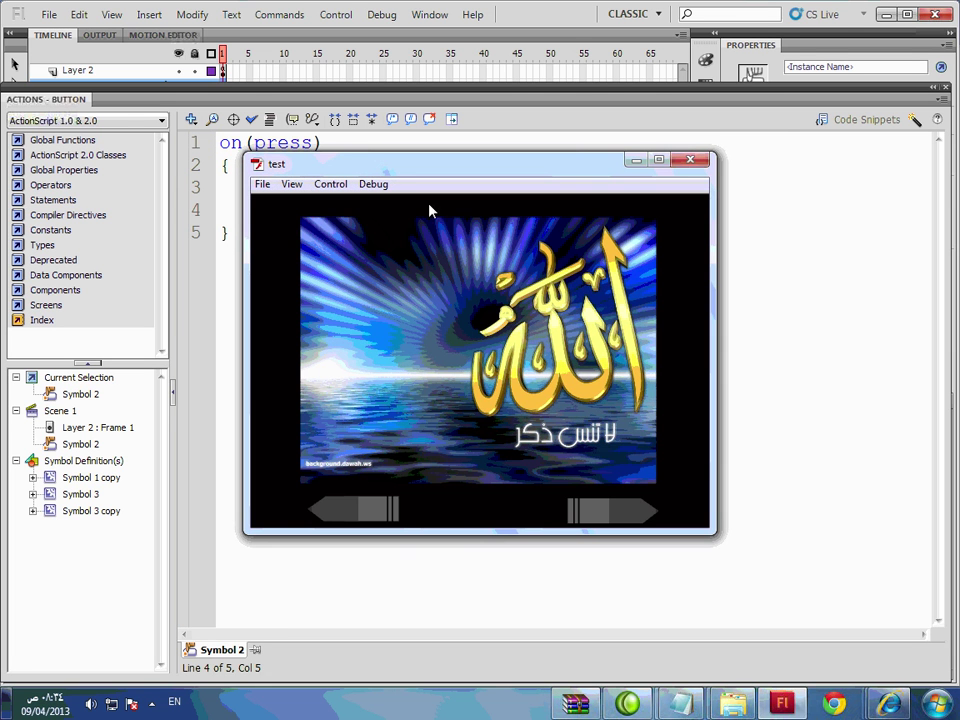
{"action": "left_click", "coordinate": [638, 510]}
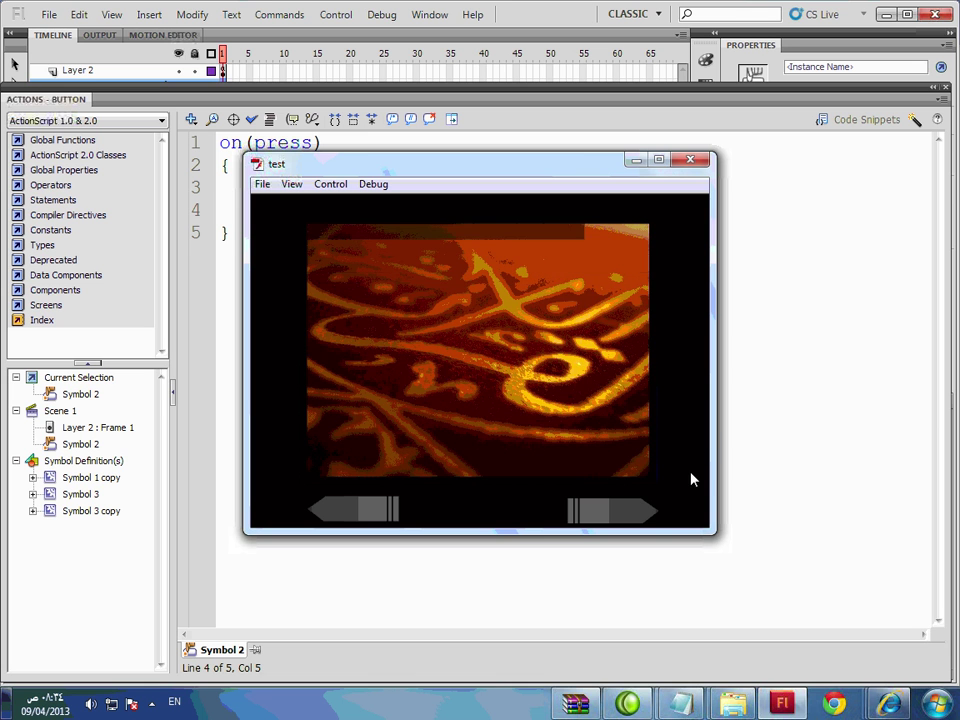
{"action": "left_click", "coordinate": [645, 515]}
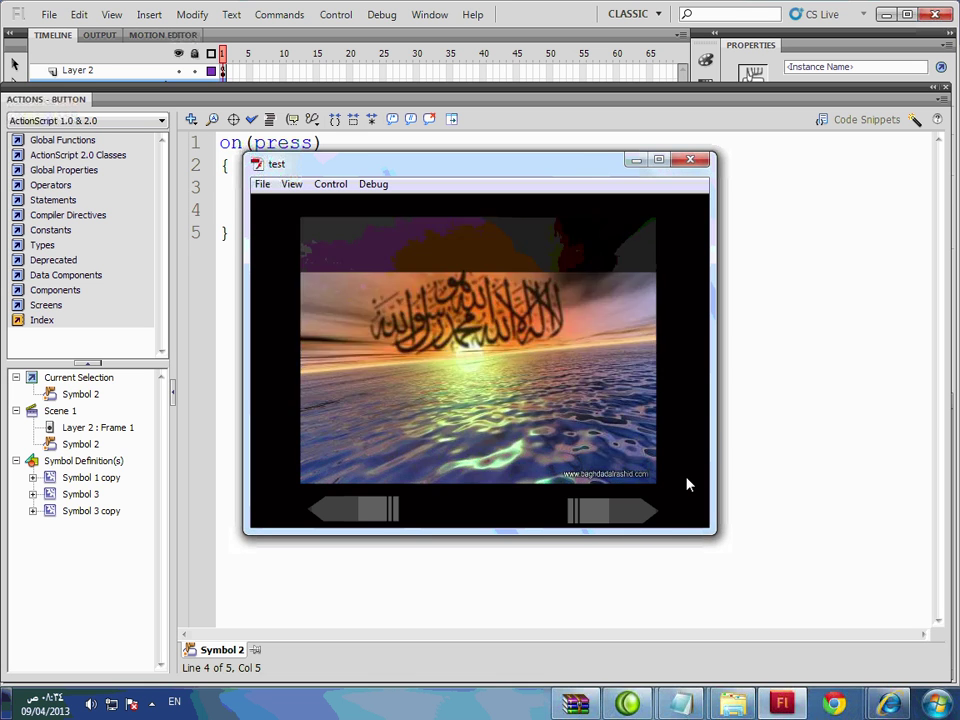
{"action": "left_click", "coordinate": [645, 512]}
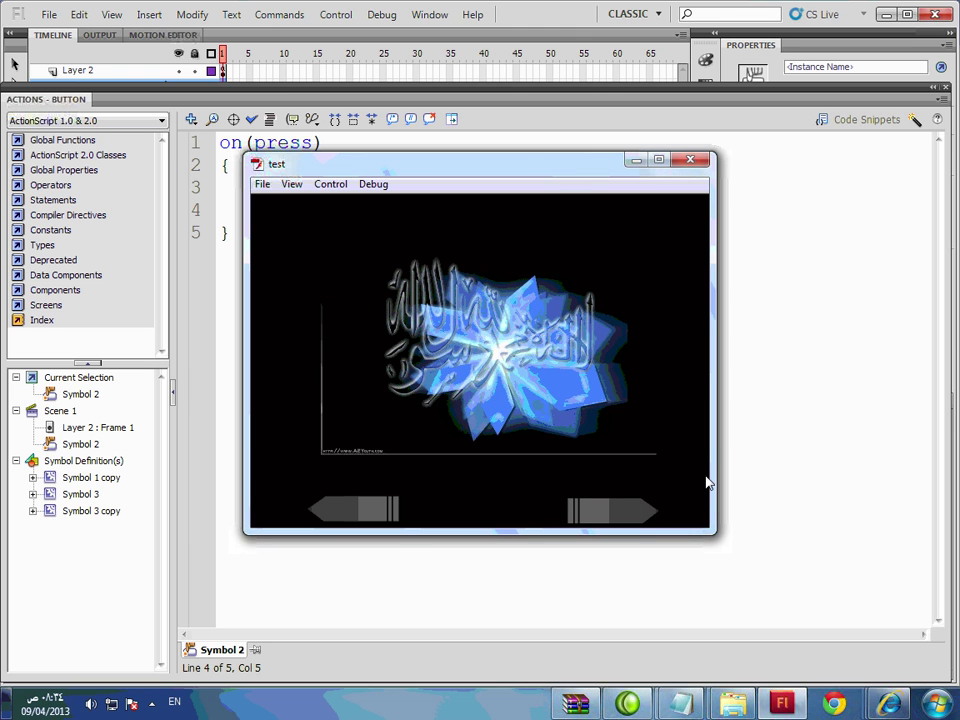
{"action": "left_click", "coordinate": [645, 512]}
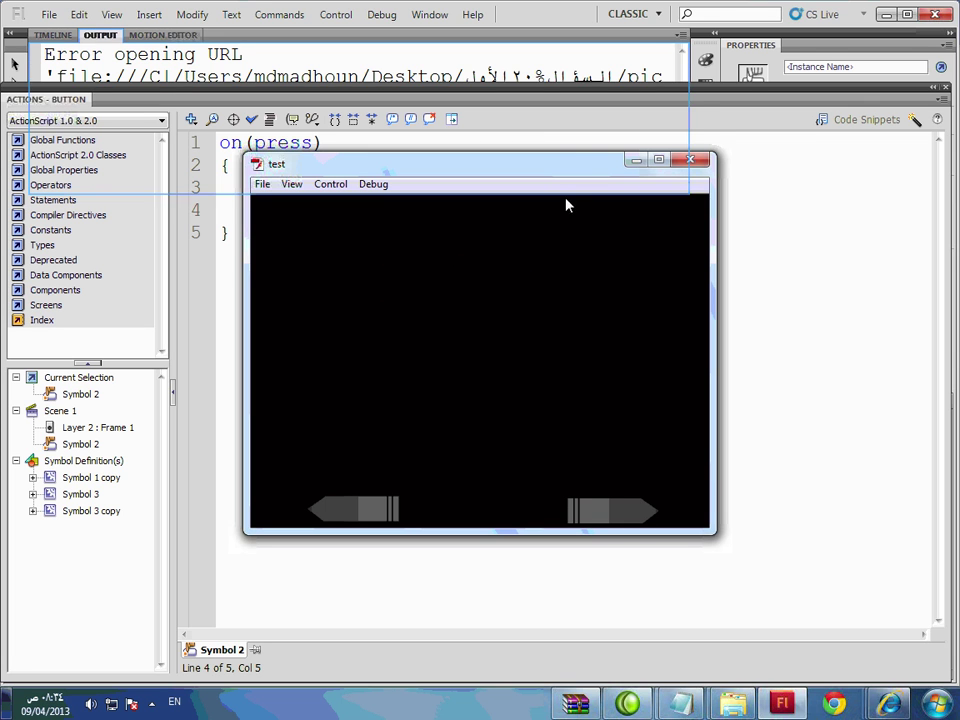
{"action": "left_click", "coordinate": [690, 160]}
- Add an if(i>4) condition below i++ in the button script that resets i to 1
{"action": "left_click", "coordinate": [326, 203]}
{"action": "key", "text": "Return"}
{"action": "type", "text": "if("}
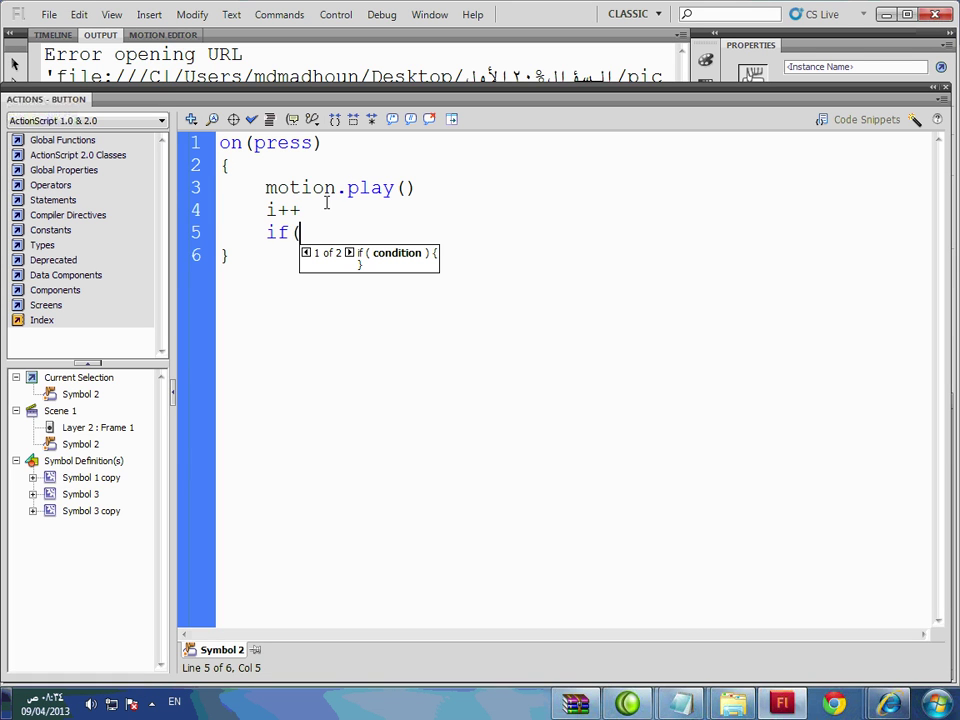
{"action": "type", "text": "i>4)"}
{"action": "key", "text": "Return"}
{"action": "type", "text": "i="}
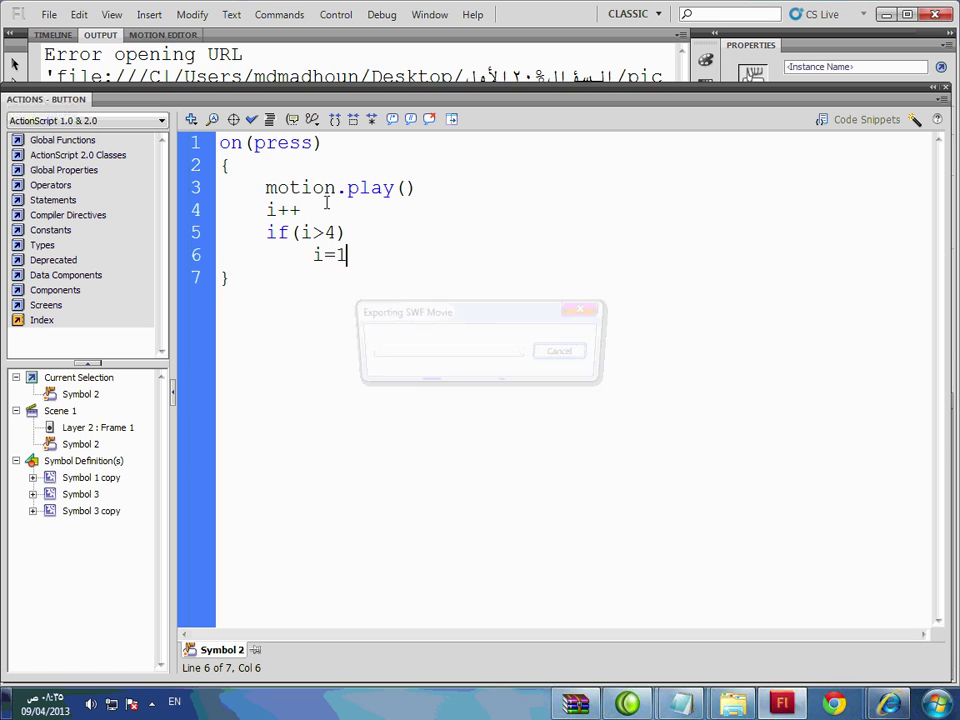
- Test the picture wrap-around by repeatedly activating the right-pointing arrow button, and close the preview and the script editor
{"action": "key", "text": "ctrl+Return"}
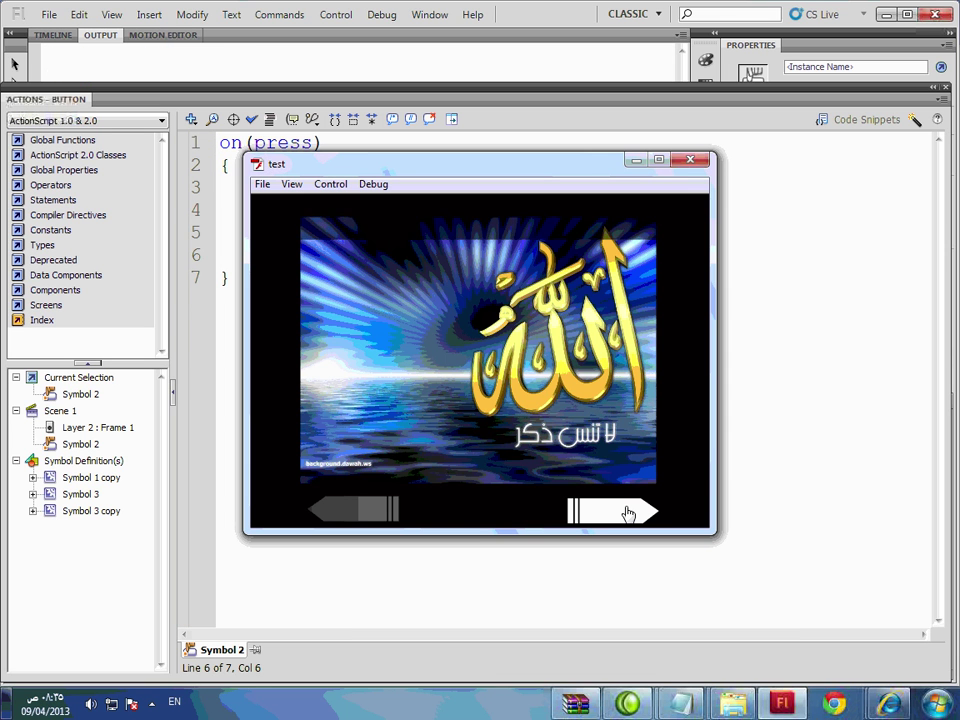
{"action": "left_click", "coordinate": [628, 514]}
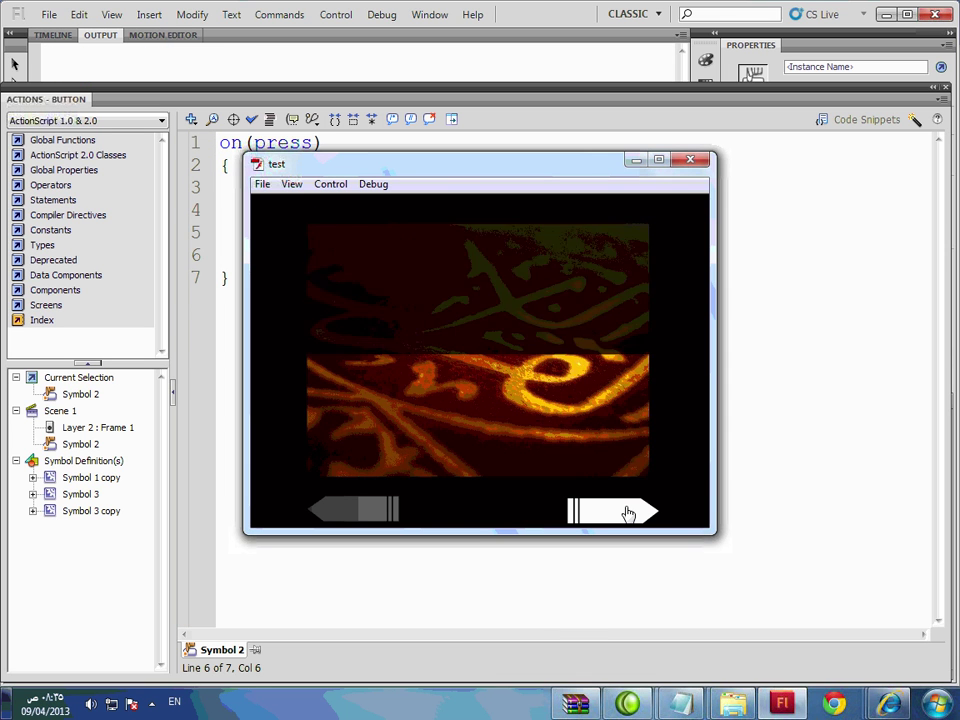
{"action": "left_click", "coordinate": [628, 514]}
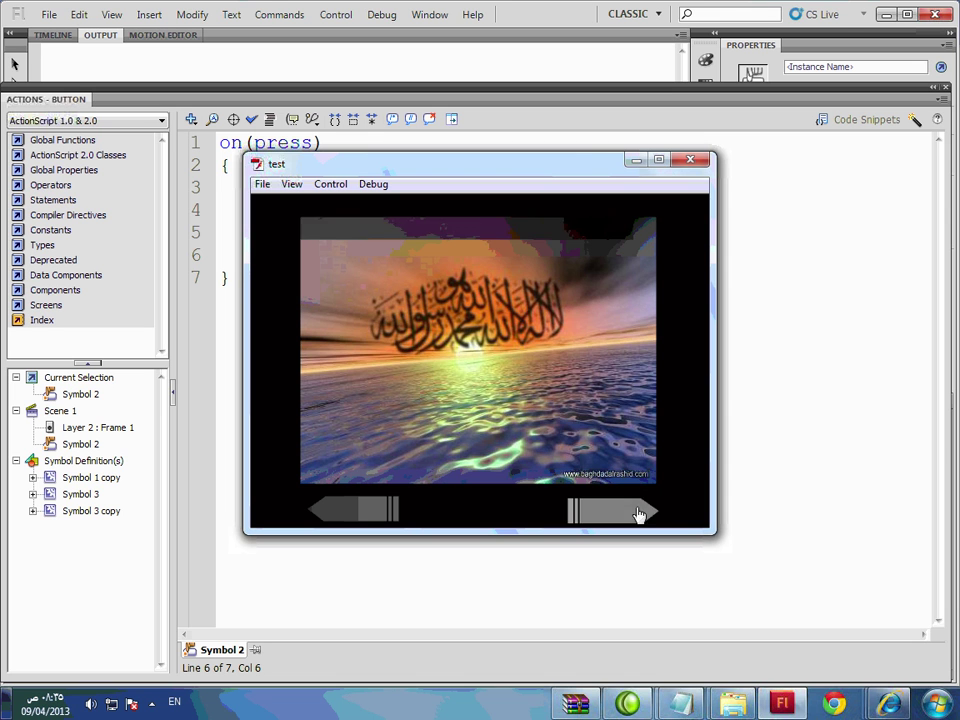
{"action": "left_click", "coordinate": [660, 506]}
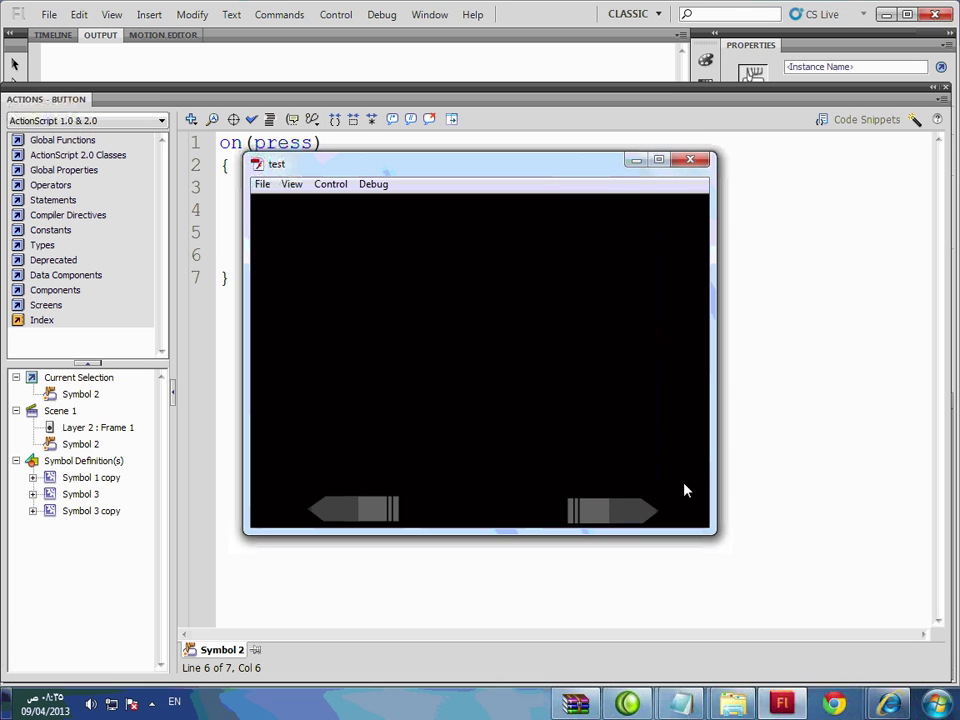
{"action": "left_click", "coordinate": [630, 512]}
{"action": "left_click", "coordinate": [691, 161]}
{"action": "key", "text": "F9"}
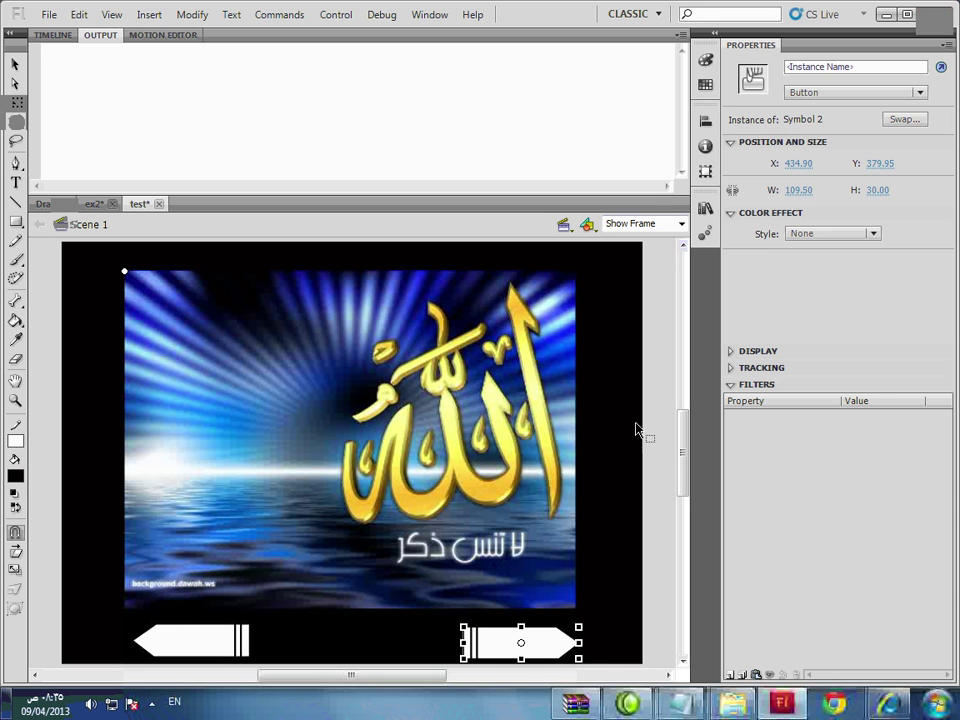
- Set the document frame rate to 35 fps
{"action": "left_click", "coordinate": [635, 430]}
{"action": "left_click", "coordinate": [797, 293]}
{"action": "type", "text": "35"}
{"action": "key", "text": "Return"}
- Test the transition speed by advancing the pictures with the right-pointing arrow button, and close the preview
{"action": "key", "text": "ctrl+Return"}
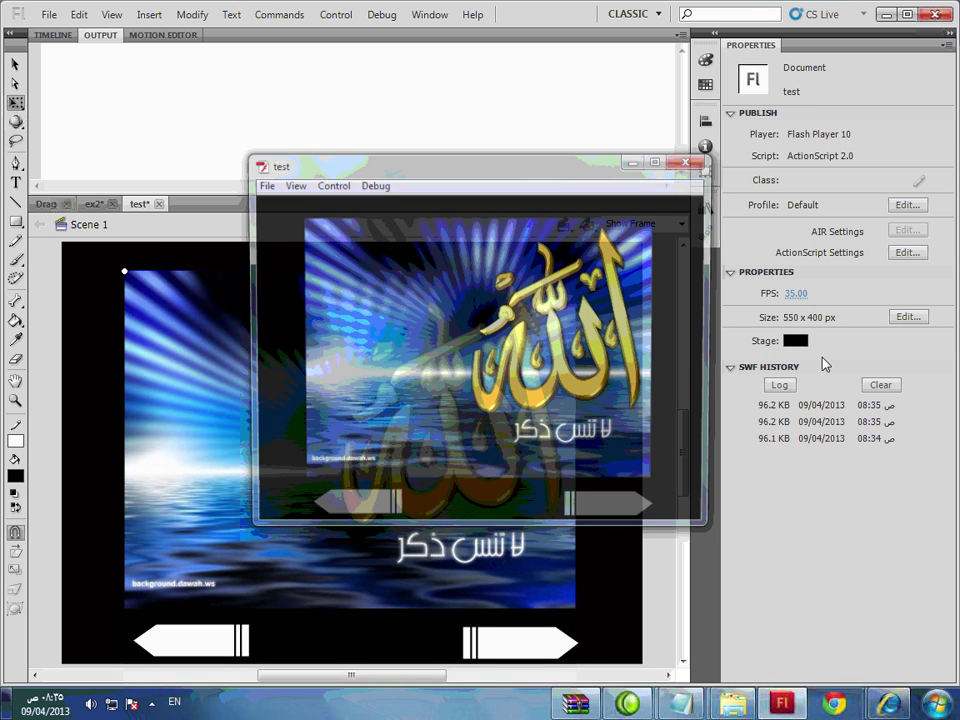
{"action": "left_click", "coordinate": [616, 515]}
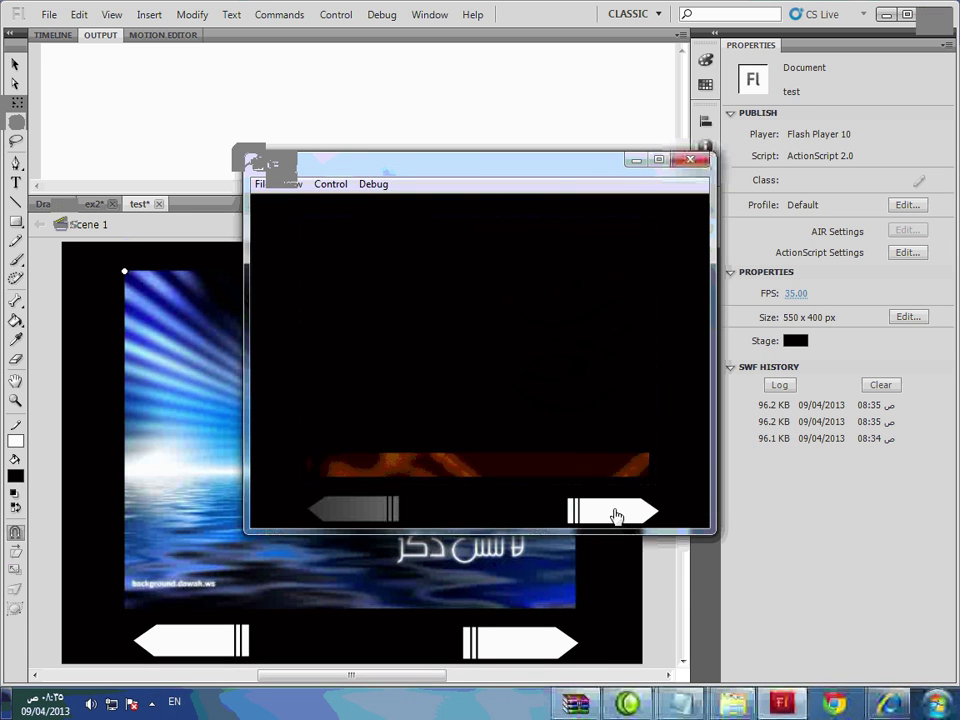
{"action": "left_click", "coordinate": [622, 514]}
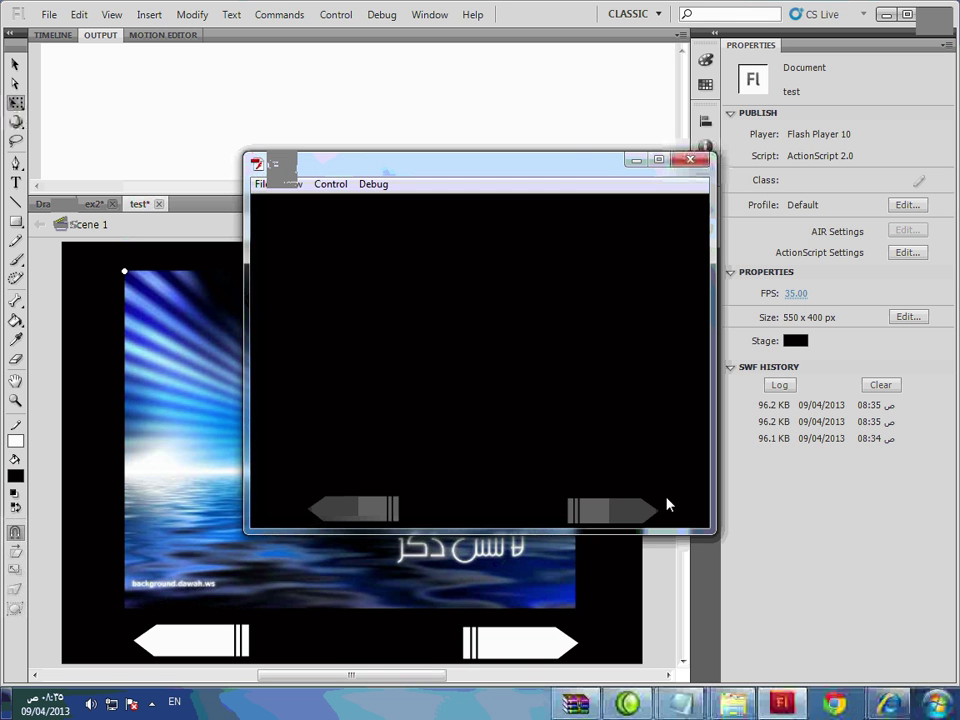
{"action": "left_click", "coordinate": [690, 160]}
- Copy the whole script of the right-pointing arrow button into the empty script of the left-pointing arrow button
{"action": "right_click", "coordinate": [514, 638]}
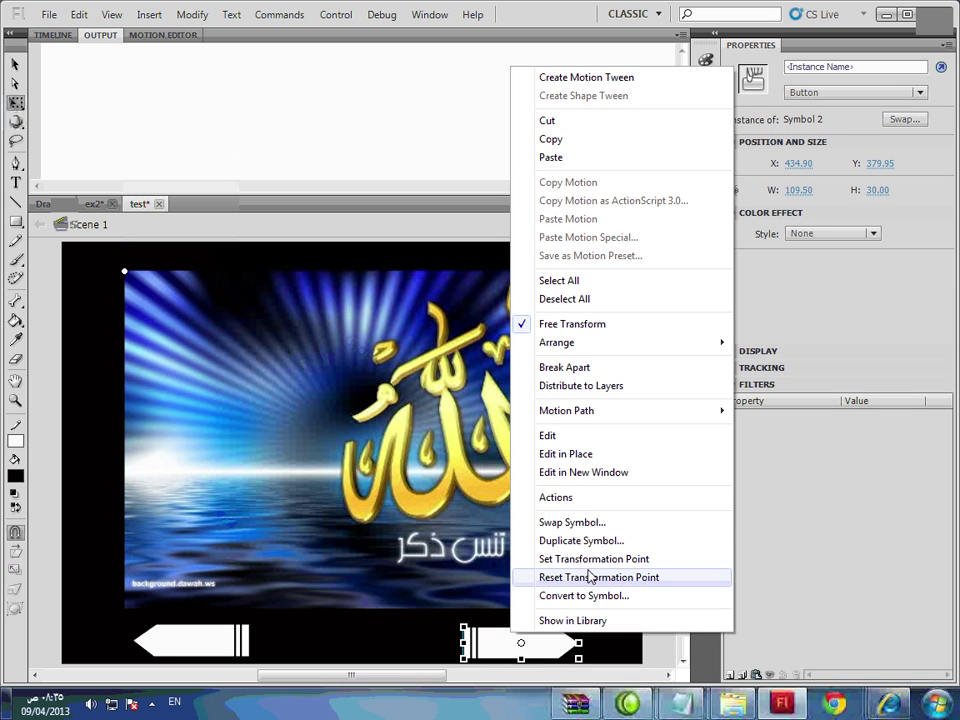
{"action": "left_click", "coordinate": [582, 498]}
{"action": "left_click_drag", "start_coordinate": [291, 308], "coordinate": [171, 148]}
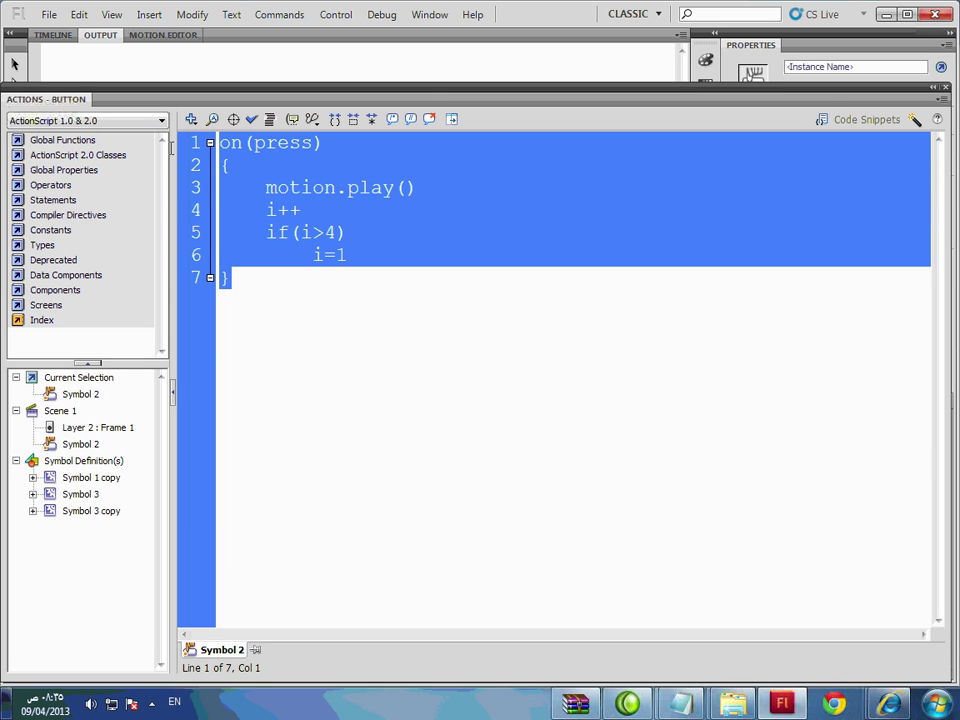
{"action": "left_click", "coordinate": [945, 88]}
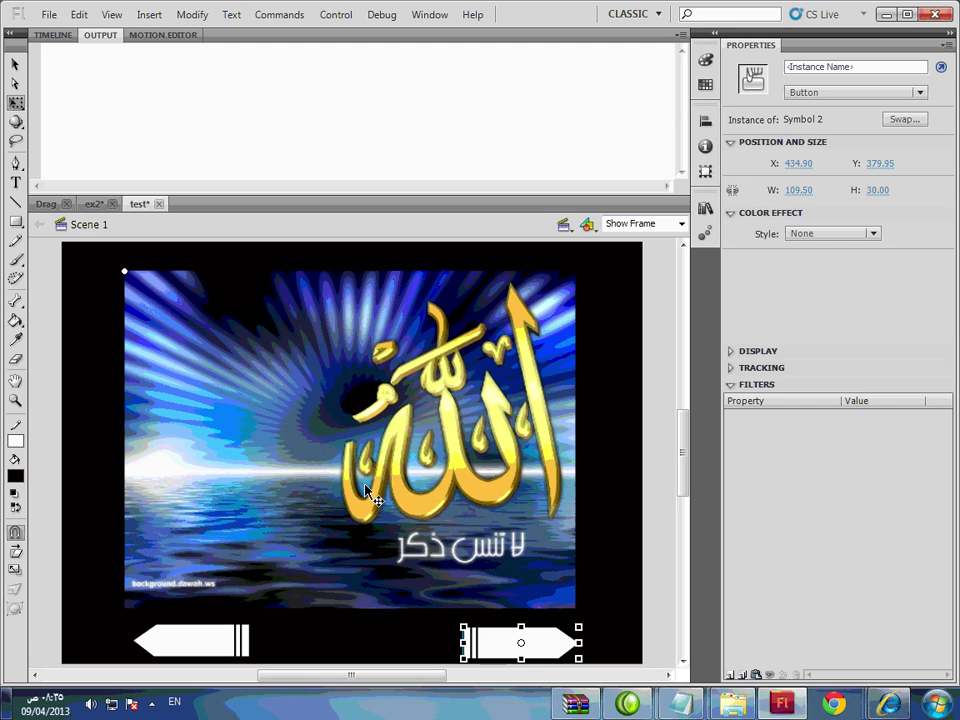
{"action": "right_click", "coordinate": [226, 637]}
{"action": "left_click", "coordinate": [303, 501]}
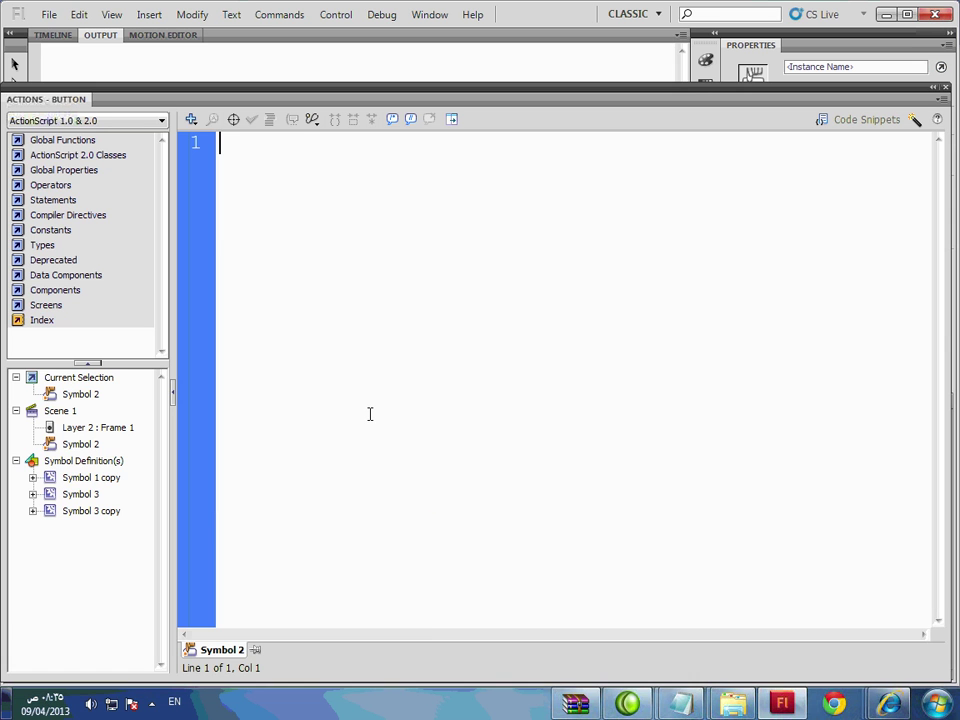
{"action": "type", "text": "on(press) { \tmotion.play() \ti++ \tif(i>4) \t\ti=1 }"}
- Edit the left-pointing arrow button's script to decrement with i-- and reset i to 4 with if(i<1)
{"action": "left_click_drag", "start_coordinate": [276, 210], "coordinate": [300, 218]}
{"action": "type", "text": "--"}
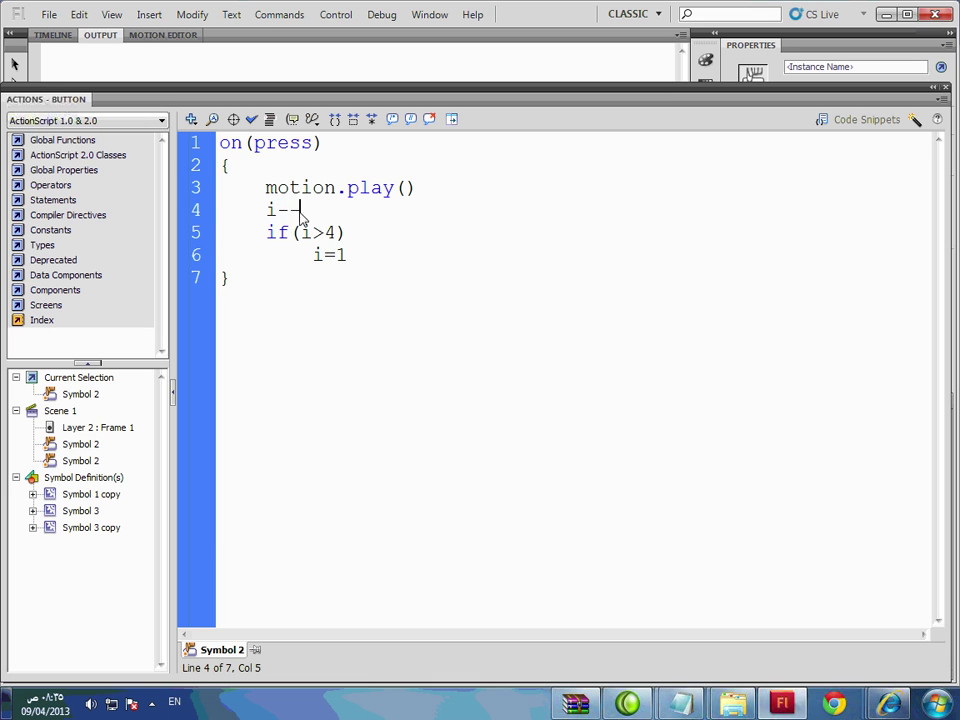
{"action": "left_click_drag", "start_coordinate": [313, 231], "coordinate": [340, 232]}
{"action": "type", "text": "<"}
{"action": "double_click", "coordinate": [341, 254]}
{"action": "type", "text": "4"}
- Test the movie with the right-pointing and left-pointing arrow buttons, close the preview and script editor, and deselect the button
{"action": "key", "text": "ctrl+Return"}
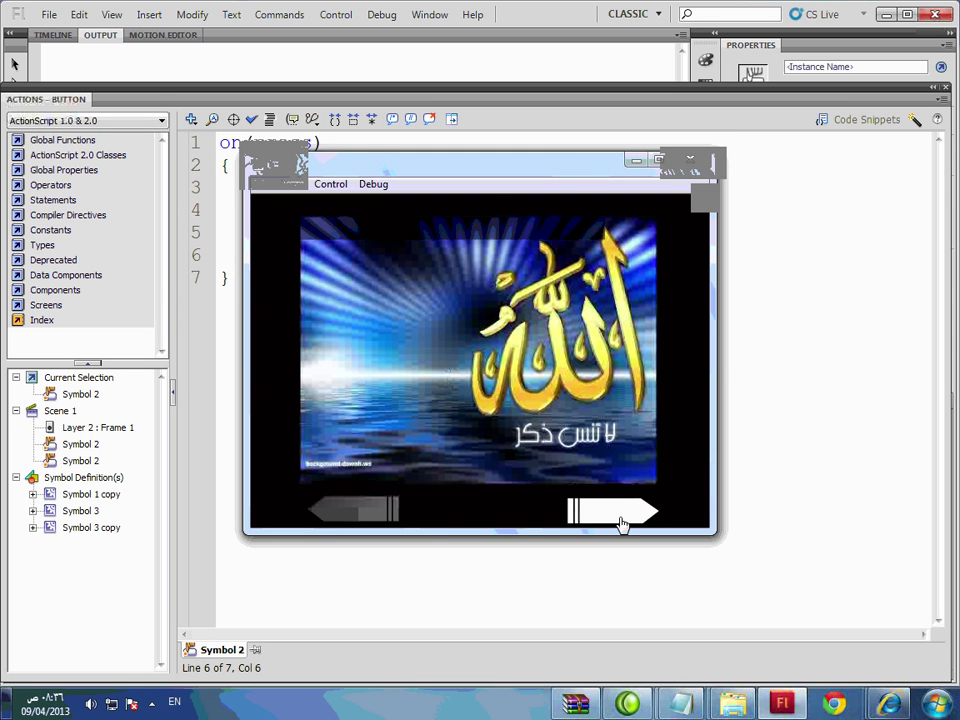
{"action": "left_click", "coordinate": [622, 518]}
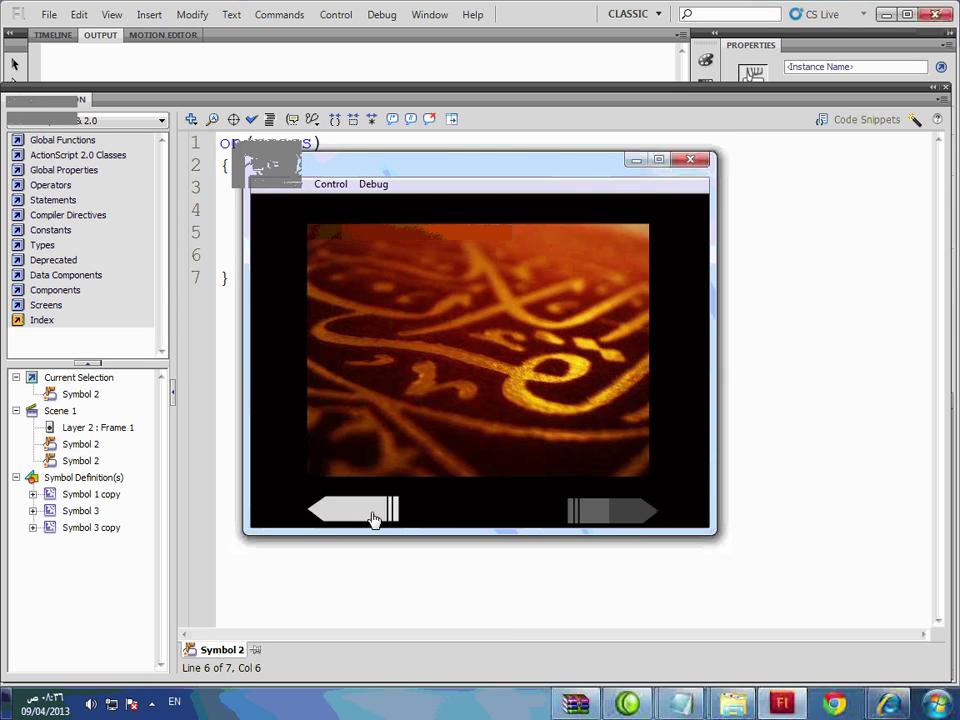
{"action": "left_click", "coordinate": [373, 518]}
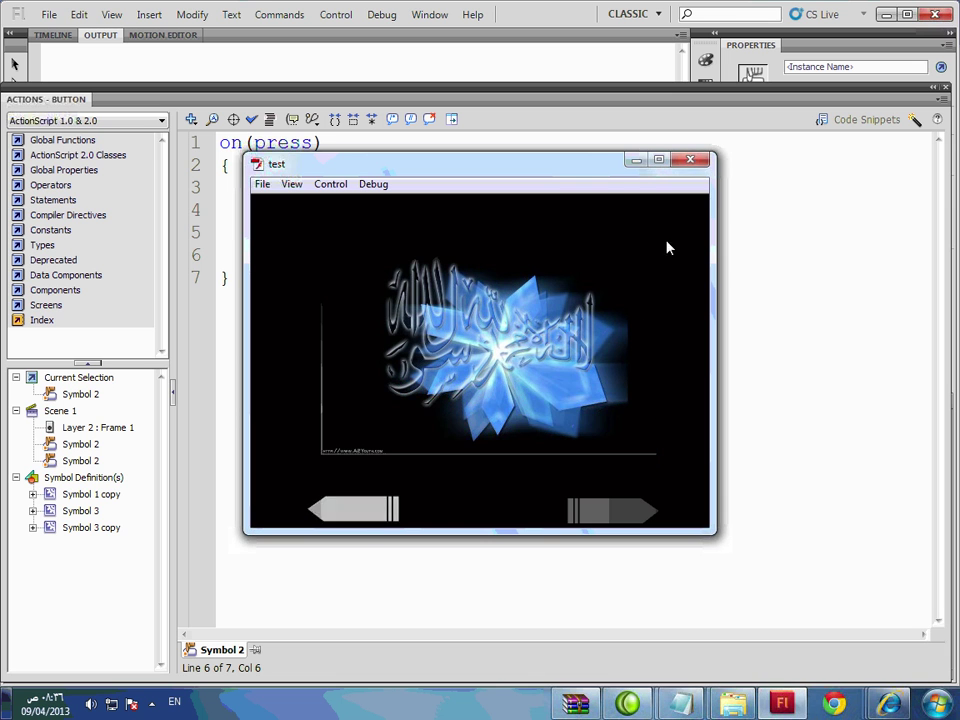
{"action": "left_click", "coordinate": [700, 162]}
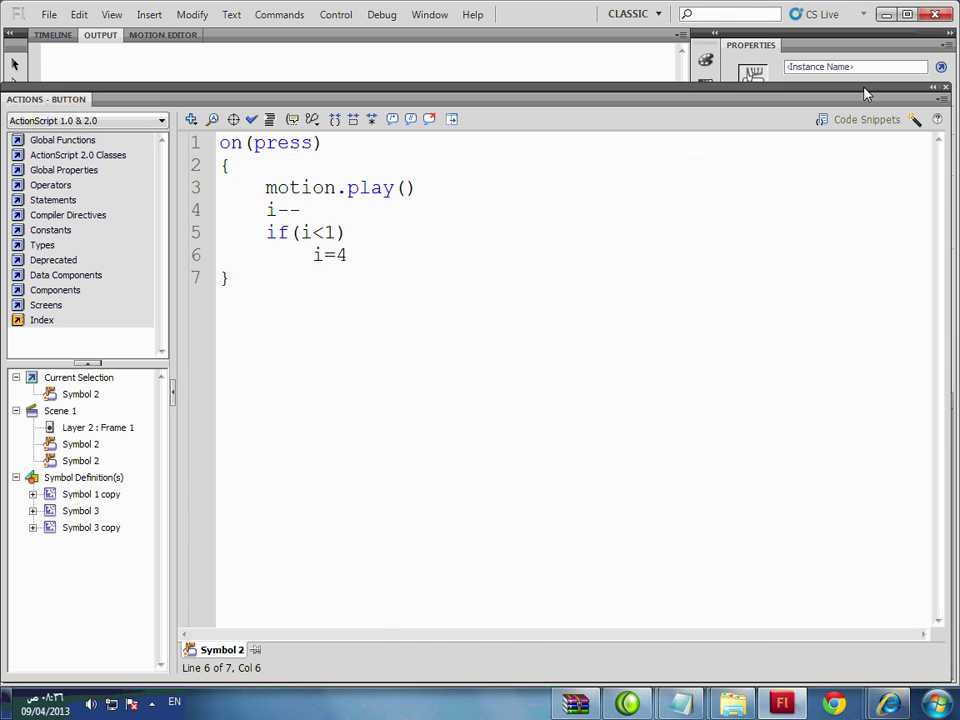
{"action": "left_click", "coordinate": [945, 88]}
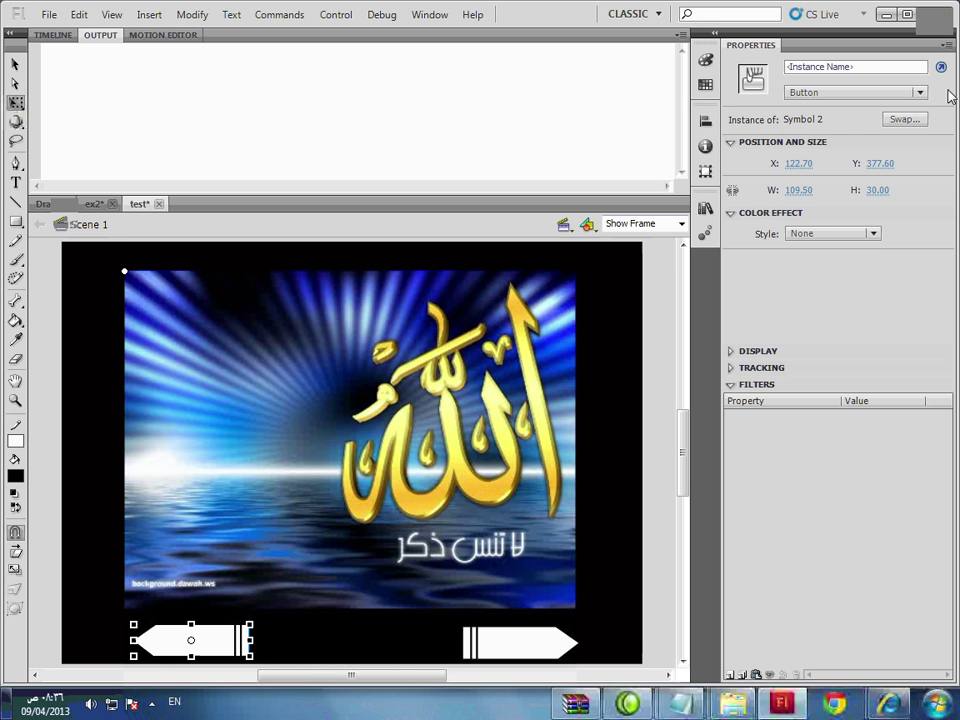
{"action": "left_click", "coordinate": [659, 381]}
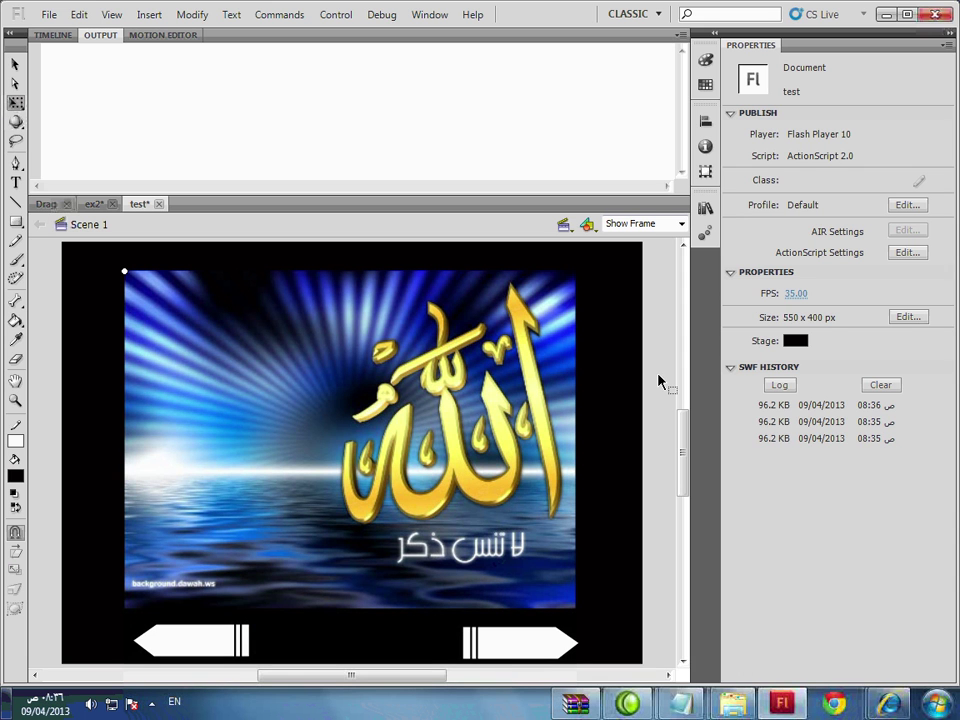
- Add an fscommand call below i=1 in the script of Layer 2's frame 1 using Script Assist, and close the editor
{"action": "left_click", "coordinate": [53, 35]}
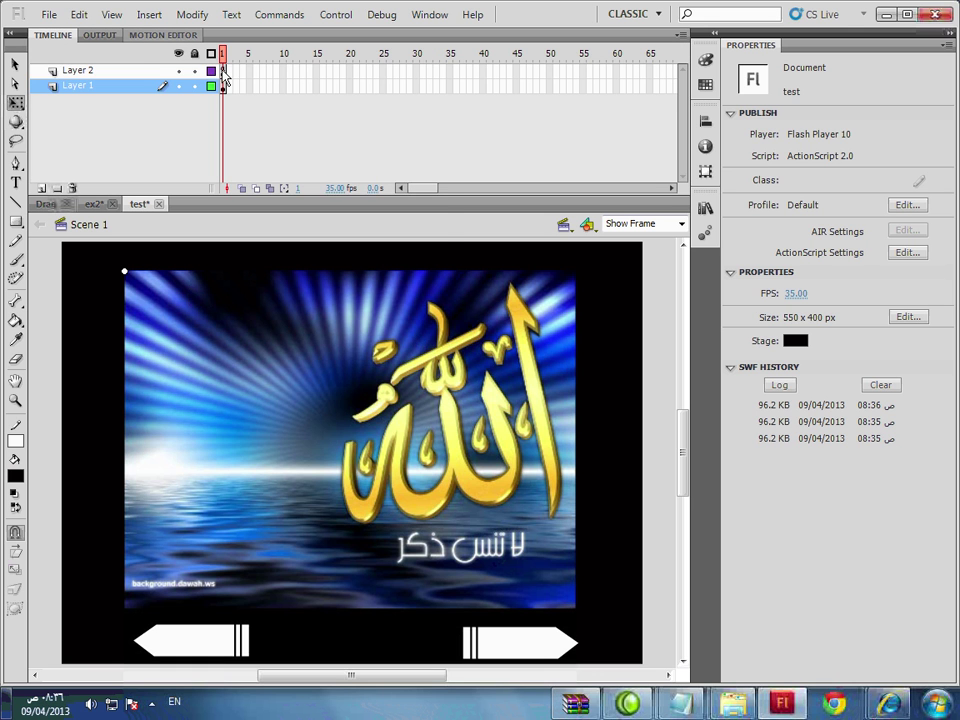
{"action": "right_click", "coordinate": [224, 72]}
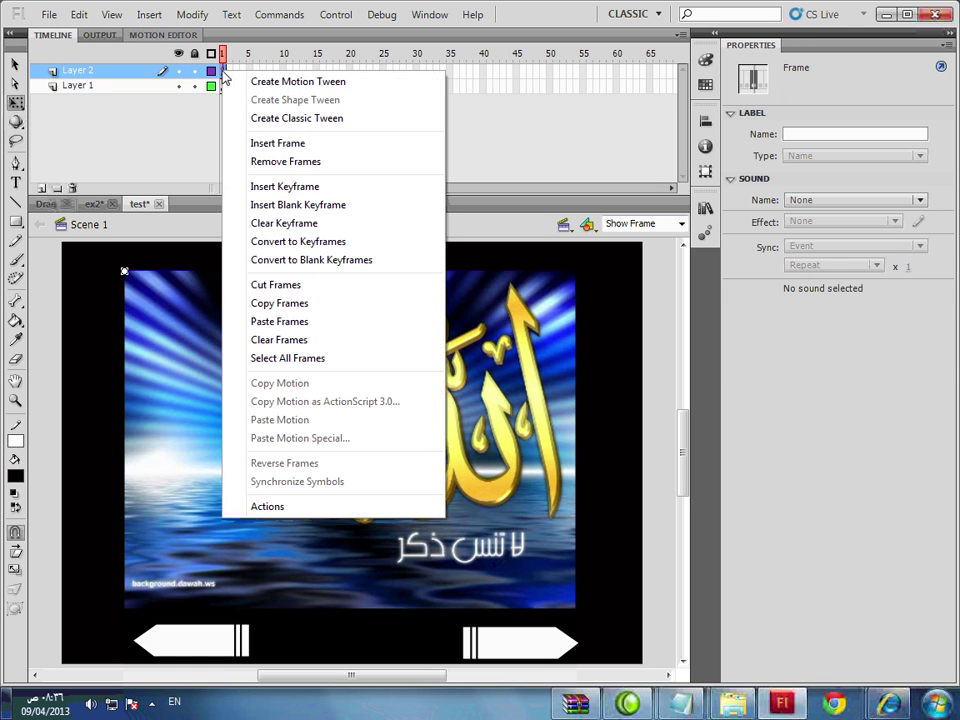
{"action": "left_click", "coordinate": [332, 507]}
{"action": "key", "text": "Return"}
{"action": "key", "text": "Return"}
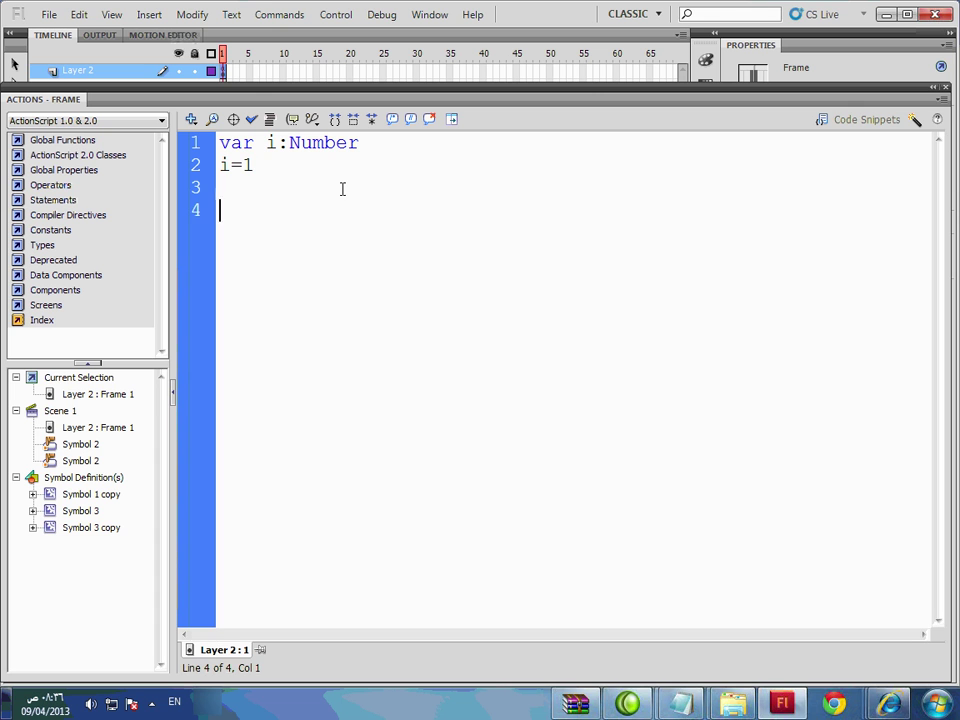
{"action": "left_click", "coordinate": [914, 120]}
{"action": "left_click", "coordinate": [193, 230]}
{"action": "mouse_move", "coordinate": [242, 251]}
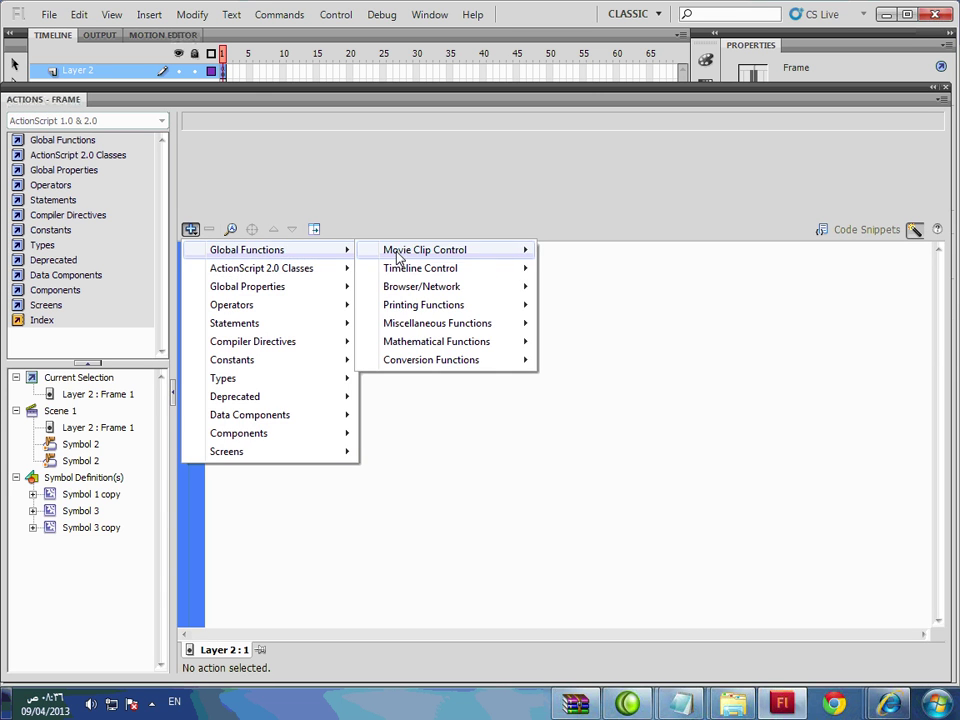
{"action": "mouse_move", "coordinate": [455, 274]}
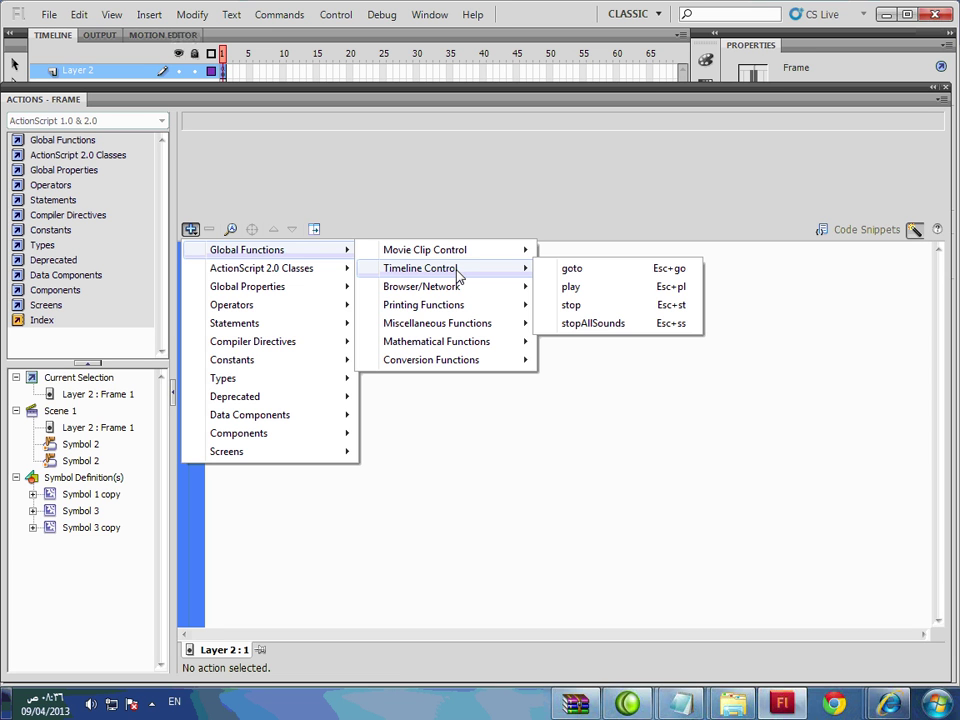
{"action": "left_click", "coordinate": [583, 289]}
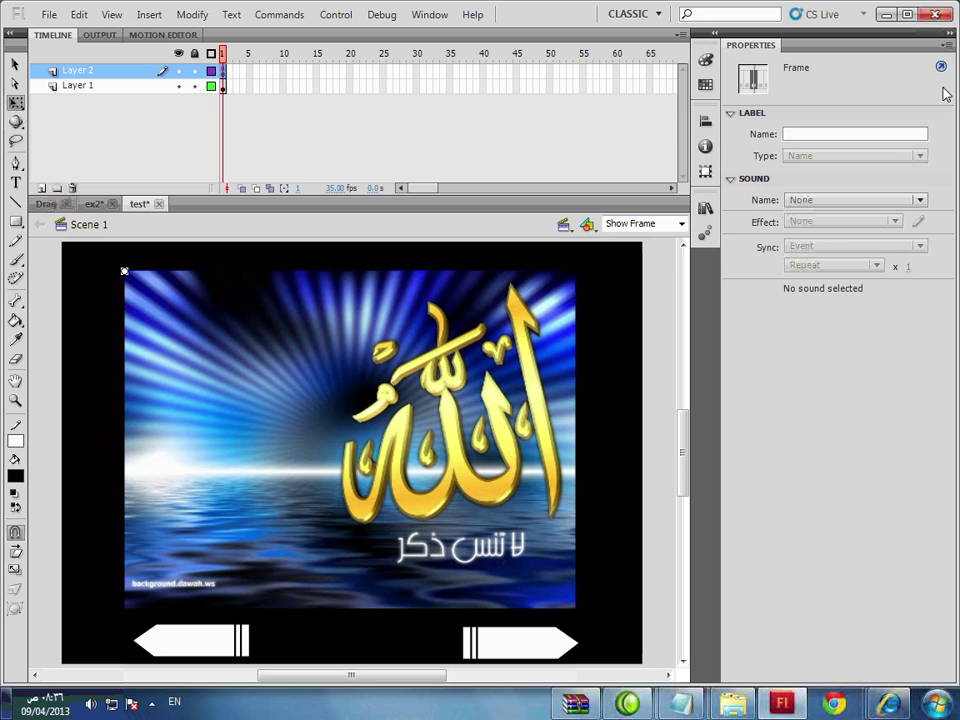
{"action": "key", "text": "F9"}
- Set the document's target player to Flash Player 9 in the publish settings
{"action": "left_click", "coordinate": [663, 372]}
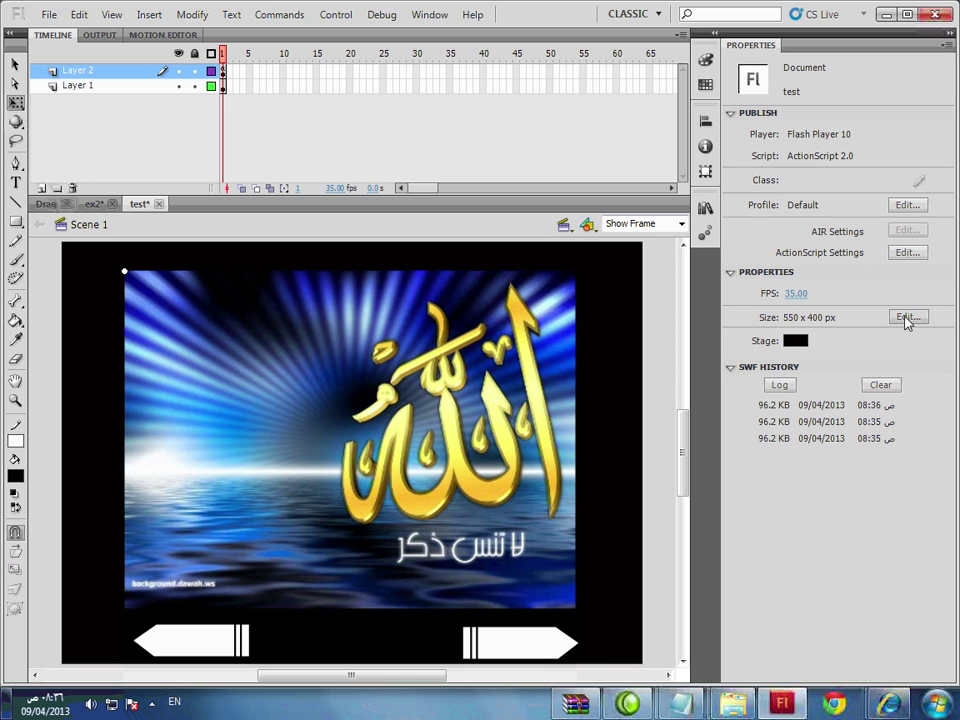
{"action": "left_click", "coordinate": [908, 205]}
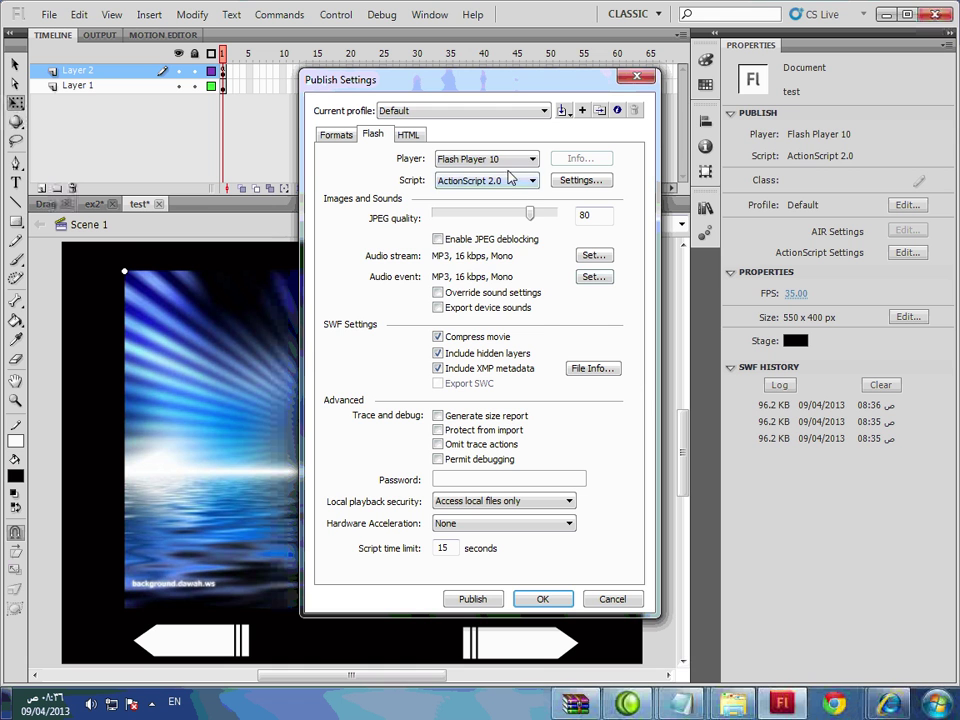
{"action": "left_click", "coordinate": [514, 159]}
{"action": "left_click", "coordinate": [470, 220]}
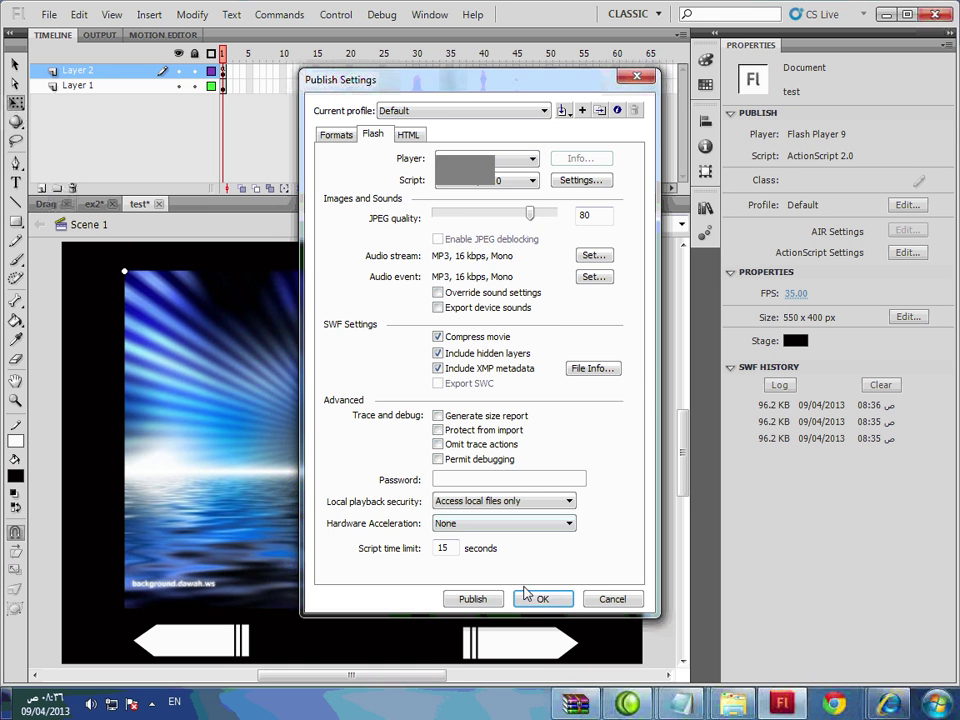
{"action": "left_click", "coordinate": [542, 599]}
- Set the fscommand in Layer 2's frame 1 script to fullscreen with the parameter true, and close the editor
{"action": "right_click", "coordinate": [223, 74]}
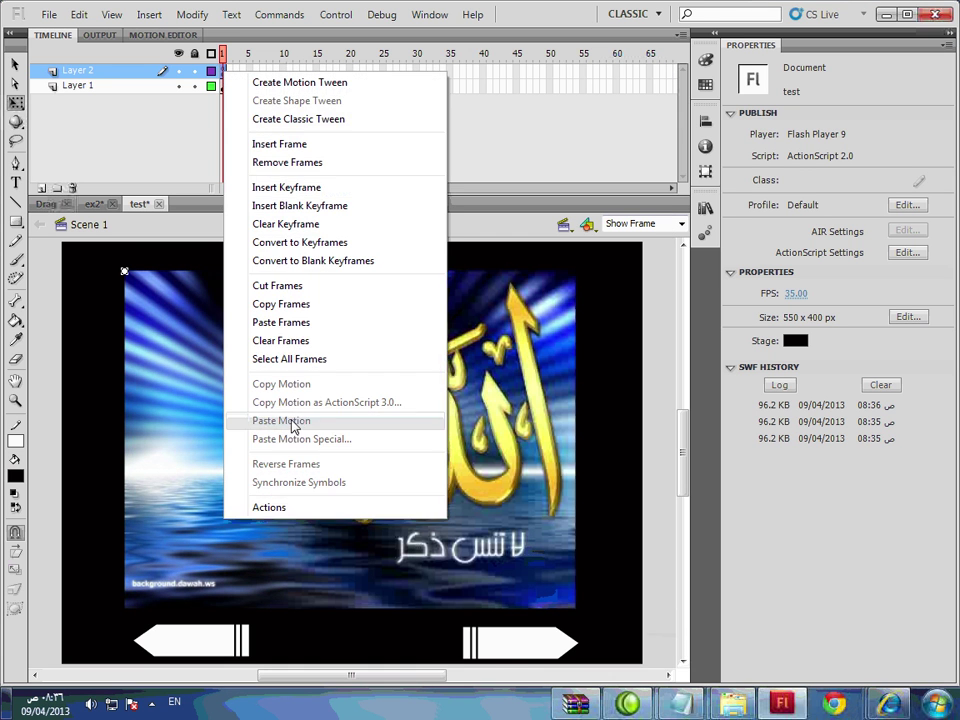
{"action": "left_click", "coordinate": [343, 510]}
{"action": "left_click", "coordinate": [351, 207]}
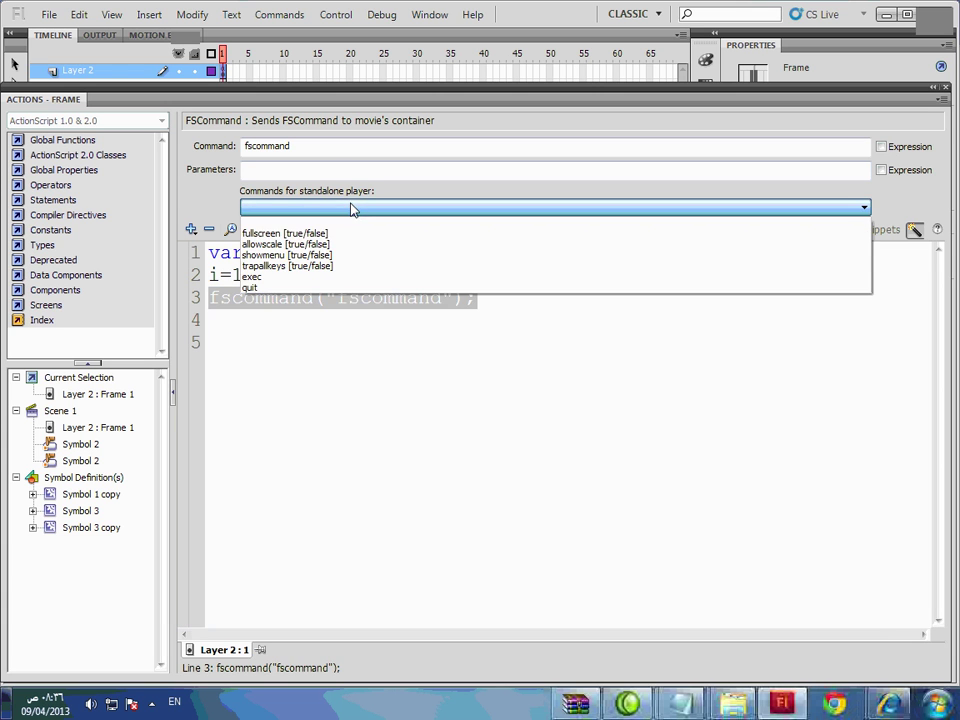
{"action": "left_click", "coordinate": [345, 243]}
{"action": "left_click", "coordinate": [351, 207]}
{"action": "left_click", "coordinate": [345, 221]}
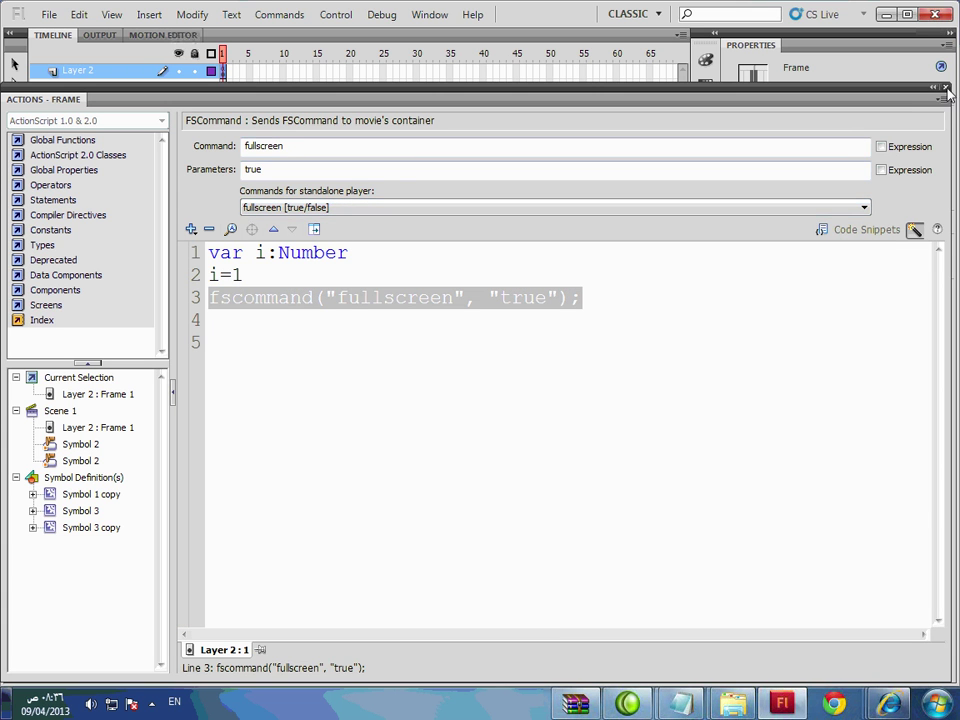
{"action": "left_click", "coordinate": [705, 82]}
- Save the document, test the movie to regenerate its SWF, and close the preview
{"action": "left_click", "coordinate": [627, 376]}
{"action": "key", "text": "ctrl+Return"}
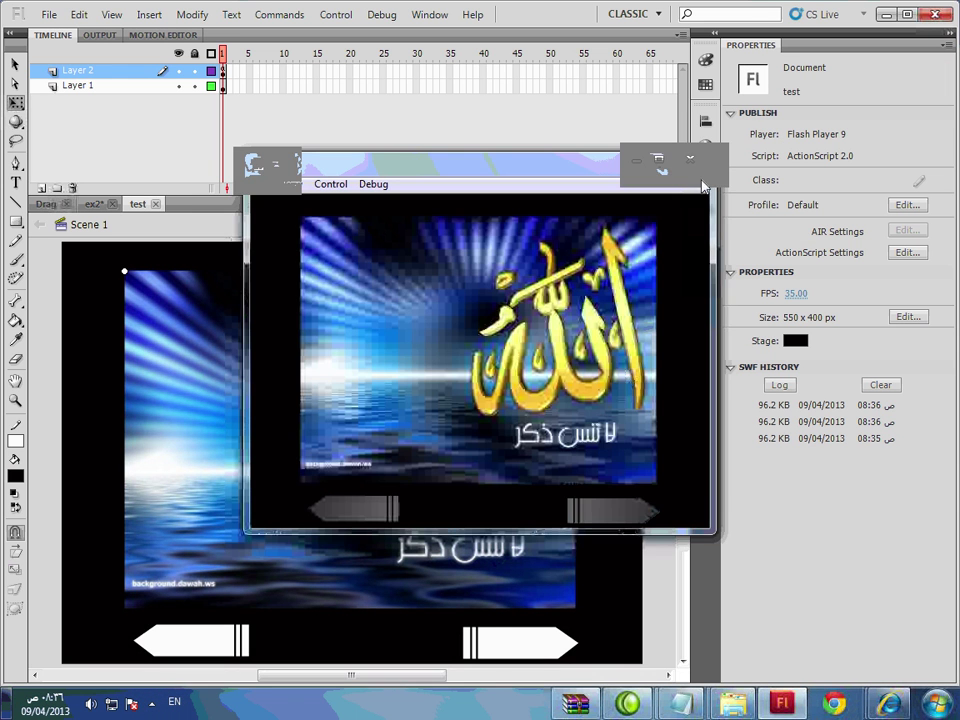
{"action": "left_click", "coordinate": [686, 161]}
- Switch to the file explorer, open the exported movie in the parent folder of pics, and advance to the next picture
{"action": "mouse_move", "coordinate": [733, 703]}
{"action": "left_click", "coordinate": [697, 558]}
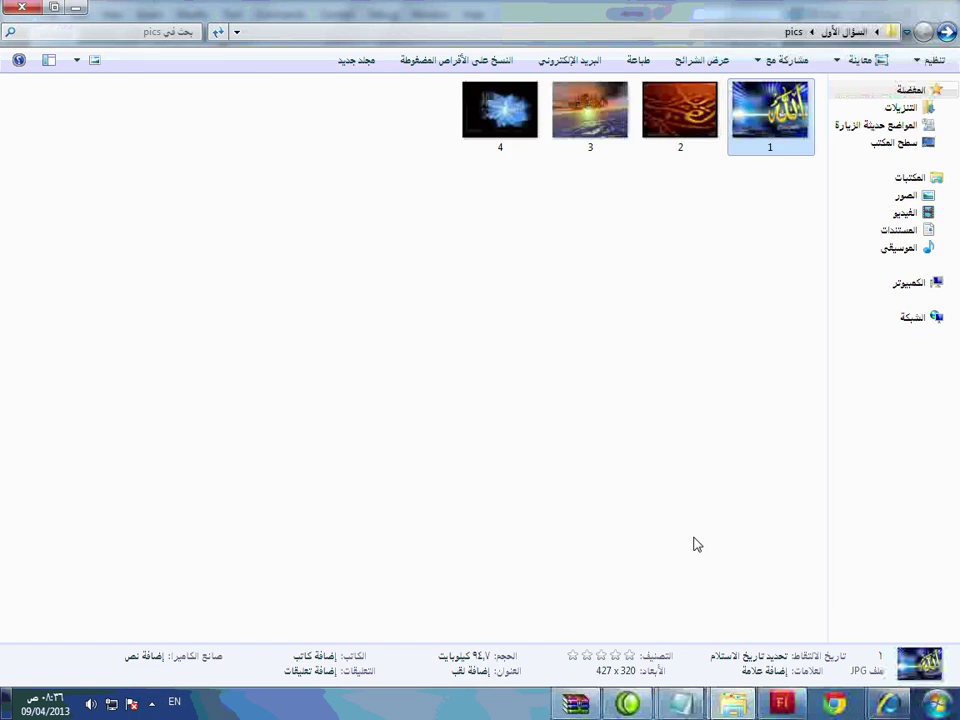
{"action": "key", "text": "BackSpace"}
{"action": "left_click", "coordinate": [791, 145]}
{"action": "double_click", "coordinate": [791, 145]}
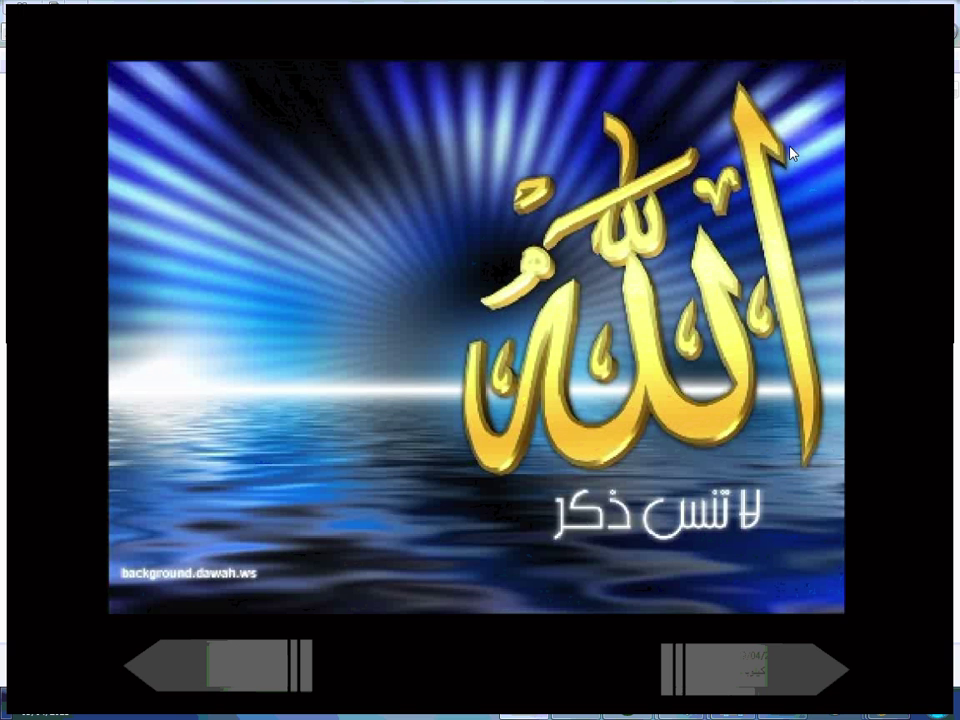
{"action": "left_click", "coordinate": [778, 697]}
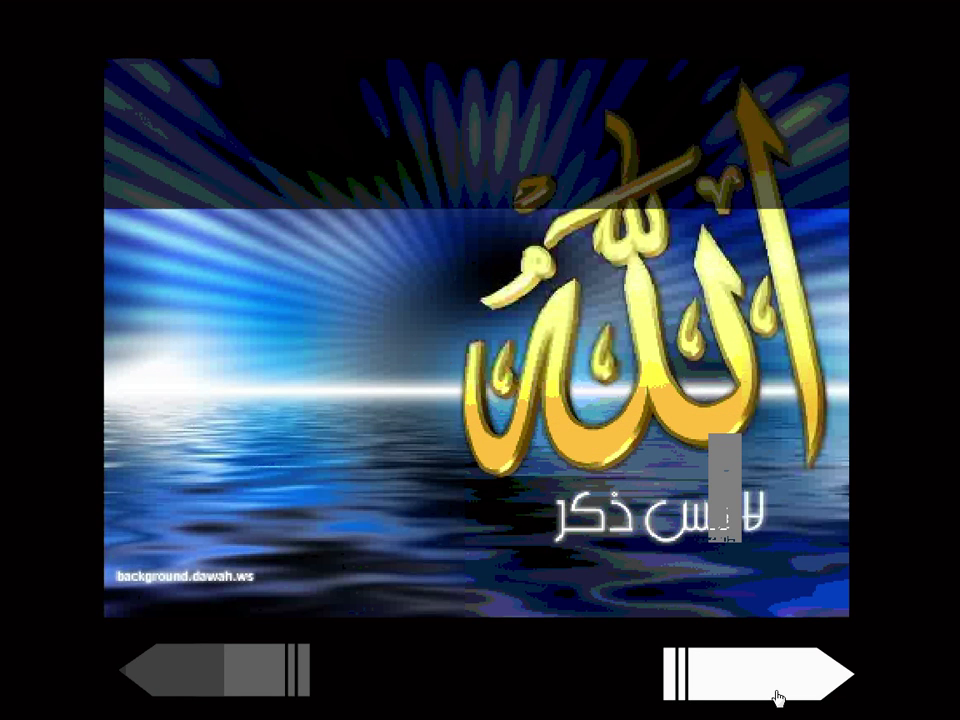